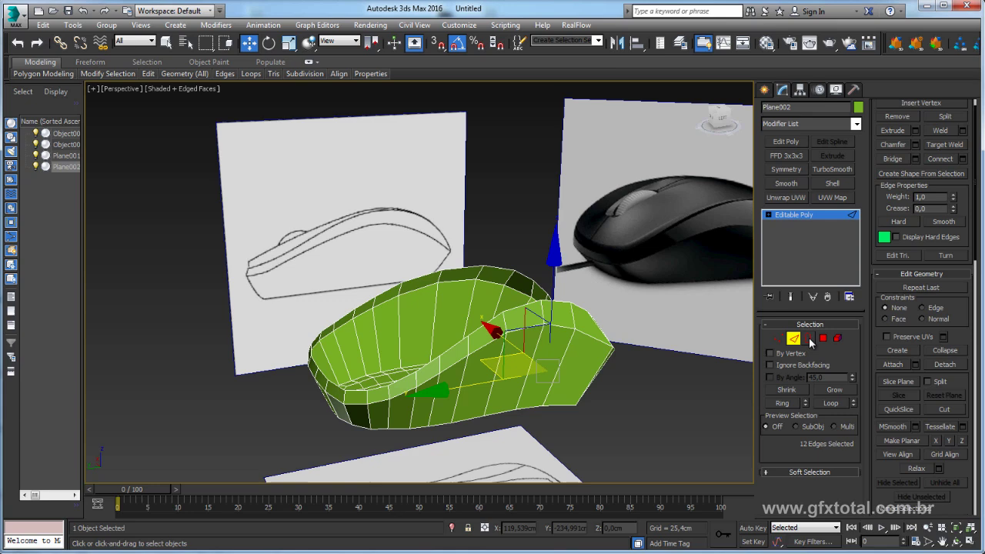
Shift-drag the shell's open rim border up along Z into a thin strip of new faces.
left_click(809, 339)
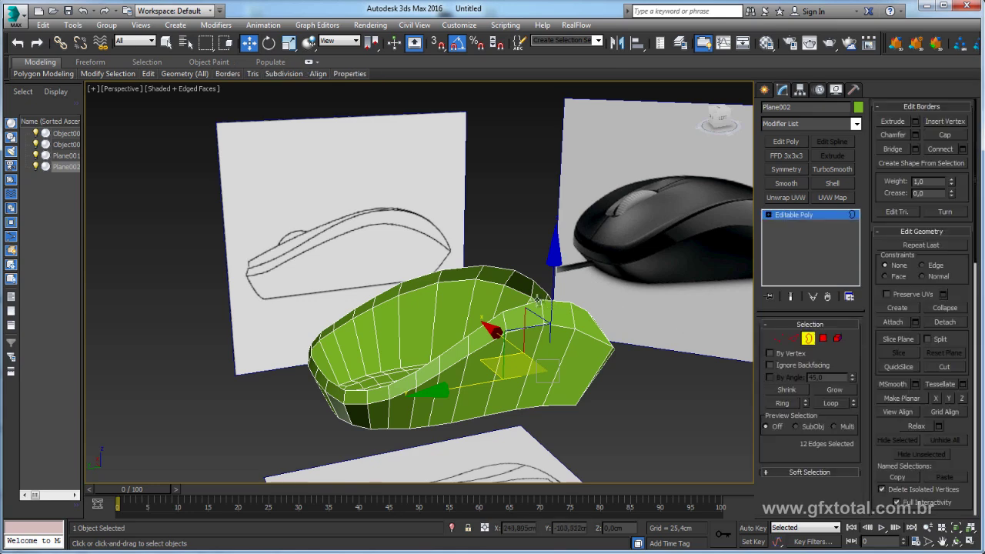
left_click(532, 303)
middle_click_drag(531, 303, 486, 247, "alt")
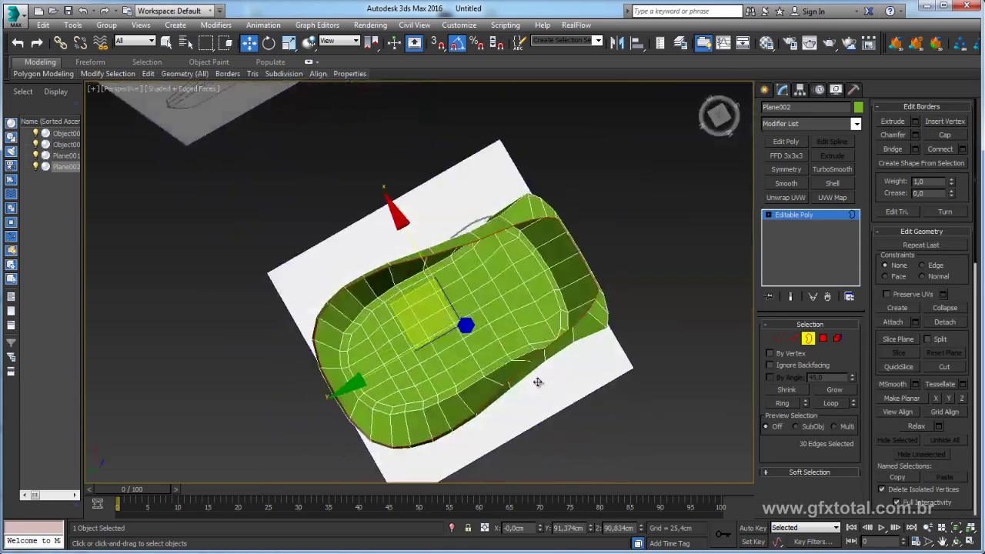
left_click_drag(461, 235, 473, 228, "shift")
middle_click_drag(474, 227, 521, 281, "alt")
In the Left view, turn on See-Through so the side reference sketch shows through the mesh.
key("l")
key("alt+a")
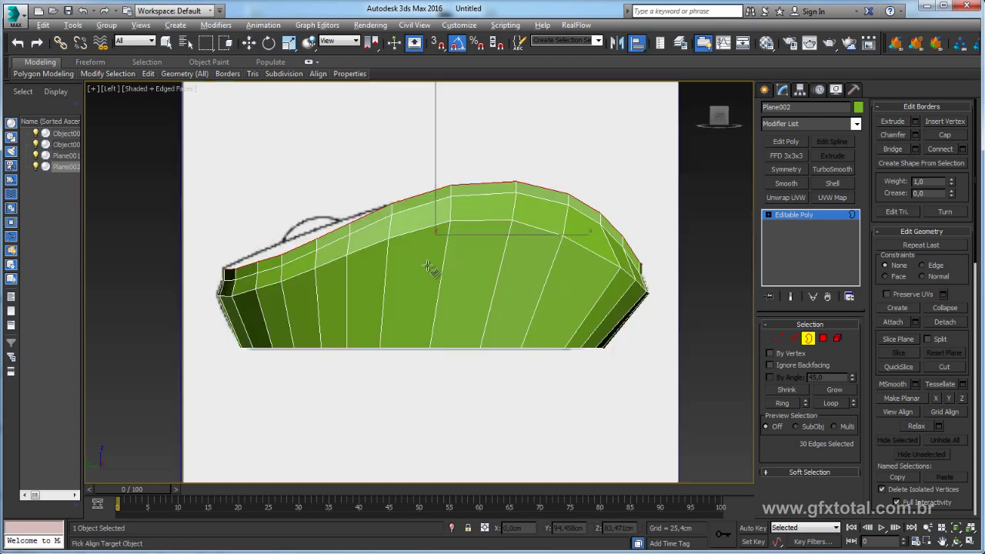
middle_click_drag(429, 257, 440, 285)
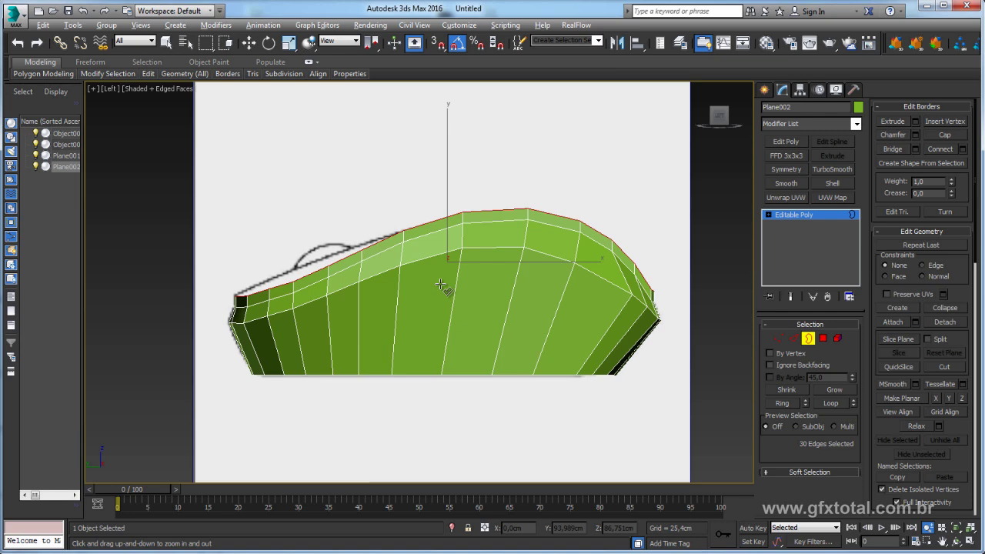
key("alt+x")
left_click_drag(453, 304, 460, 314)
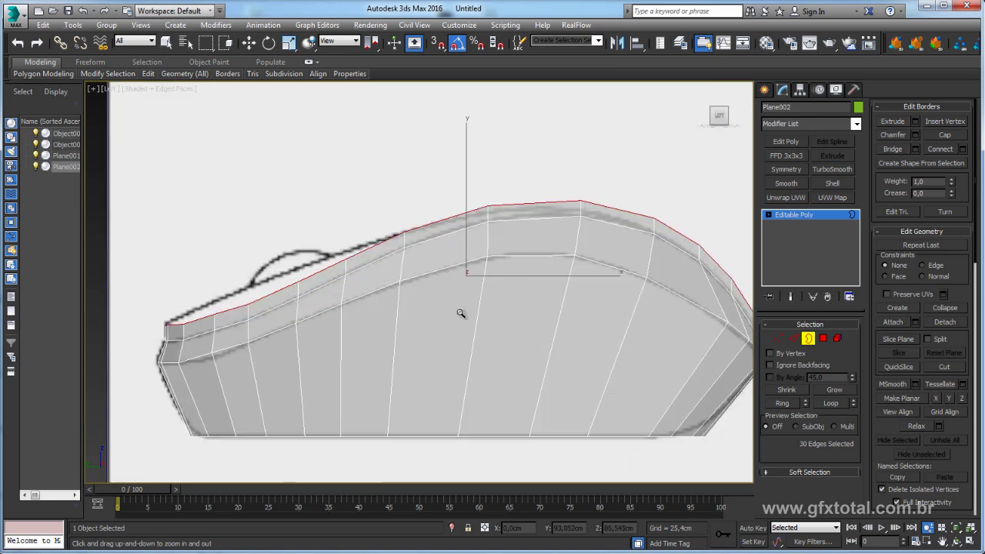
In Vertex mode, raise the rear top-edge vertices up to the reference outline.
left_click(788, 339)
scroll(320, 319, "up", 3)
scroll(319, 320, "up", 3)
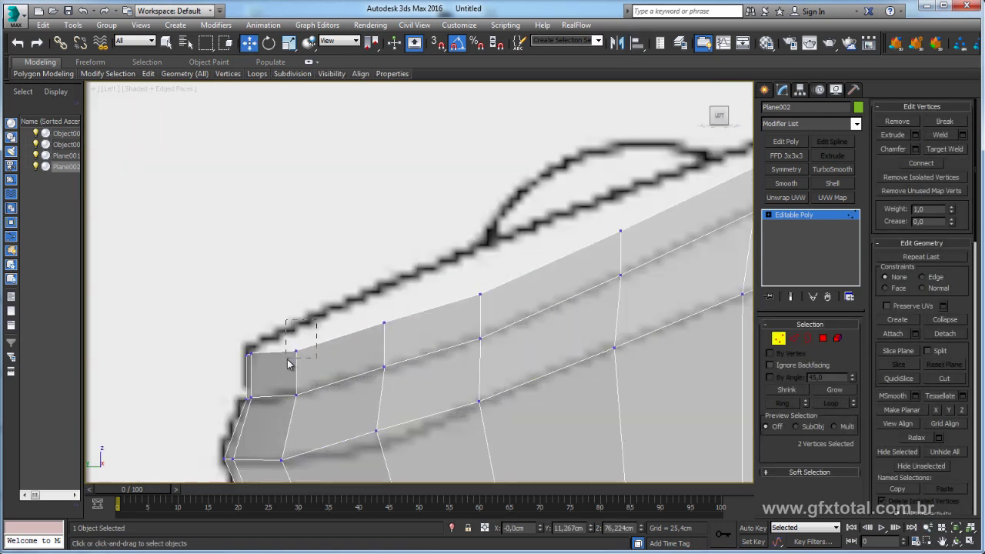
left_click_drag(287, 359, 288, 360)
left_click_drag(299, 293, 299, 275)
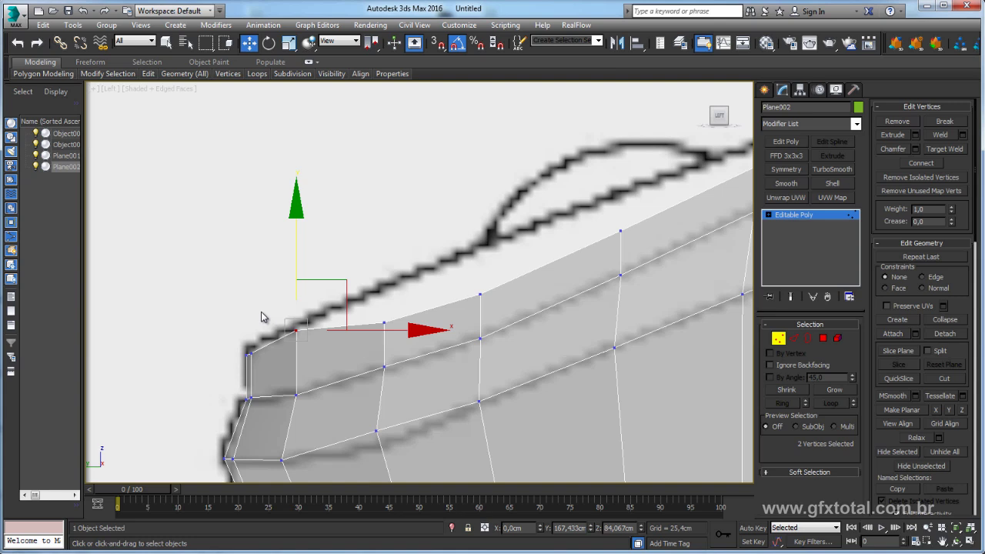
left_click(384, 324)
left_click_drag(388, 261, 388, 231)
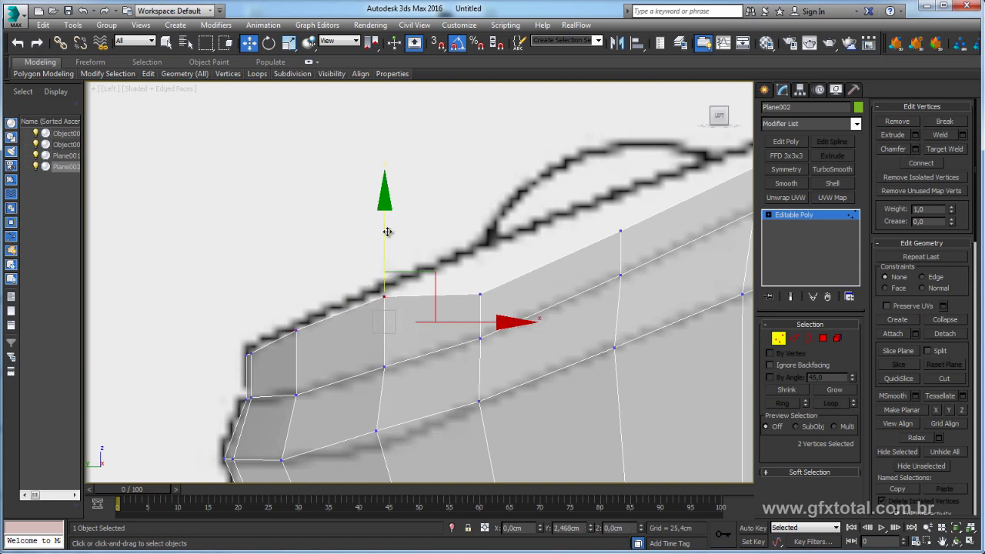
left_click(478, 296)
left_click_drag(478, 214, 480, 166)
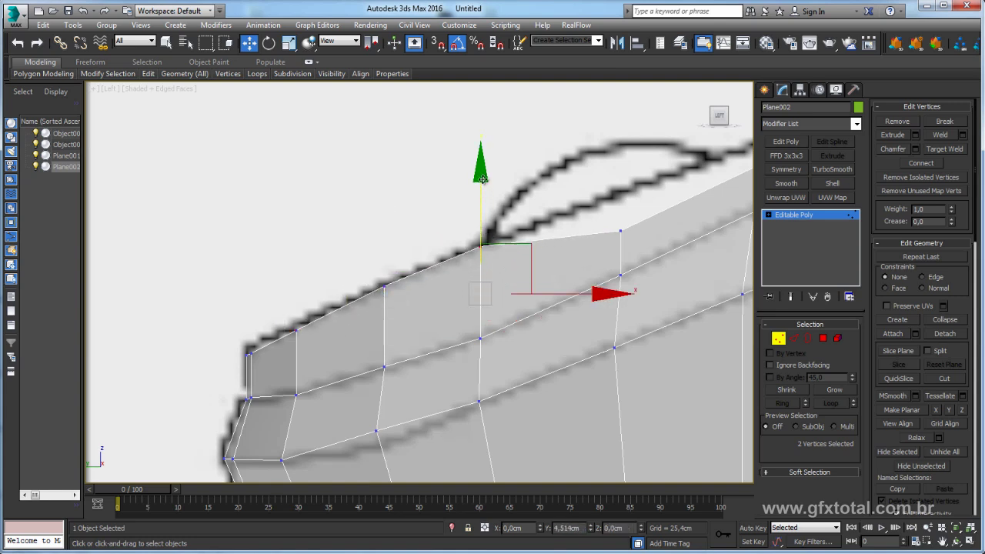
left_click(620, 231)
left_click_drag(619, 167, 619, 128)
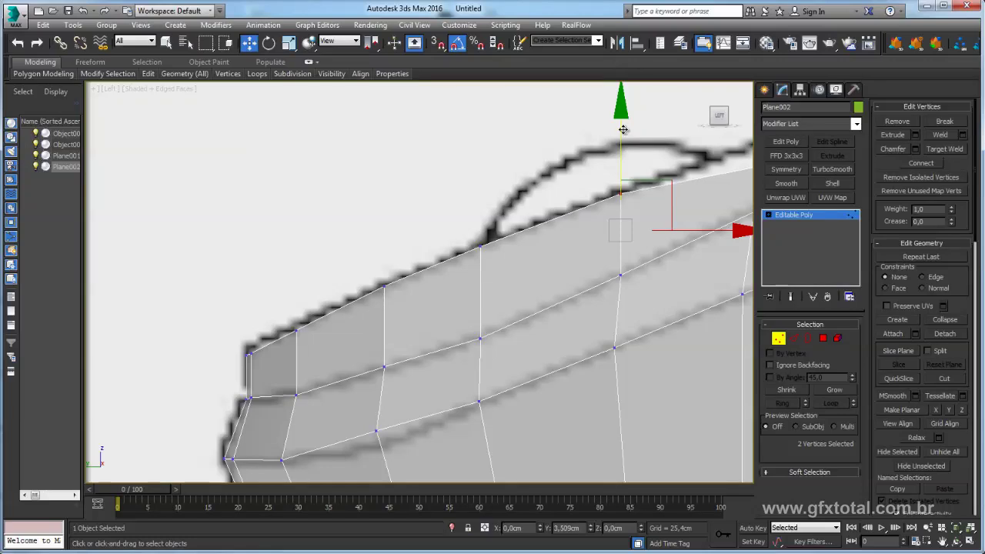
Fit the middle top-edge vertices to the outline, flattening the peak and lowering the front slope.
middle_click_drag(748, 110, 432, 255)
left_click(436, 311)
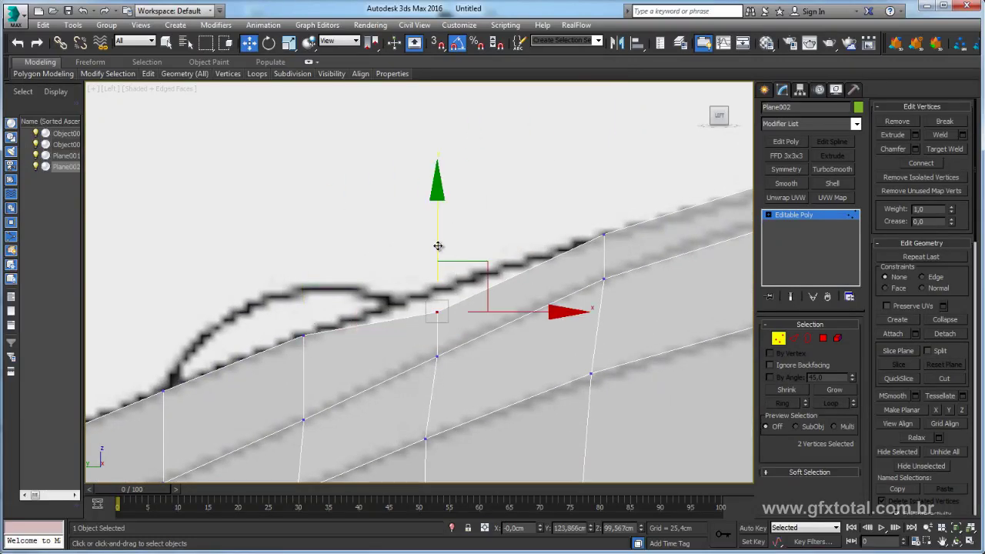
left_click_drag(440, 247, 440, 221)
left_click_drag(628, 254, 628, 289)
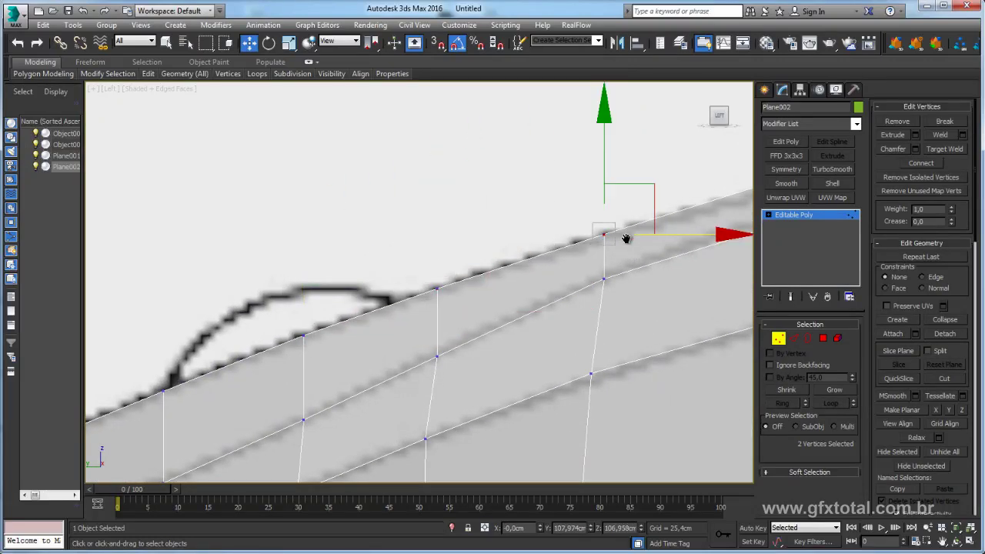
middle_click_drag(632, 238, 508, 277)
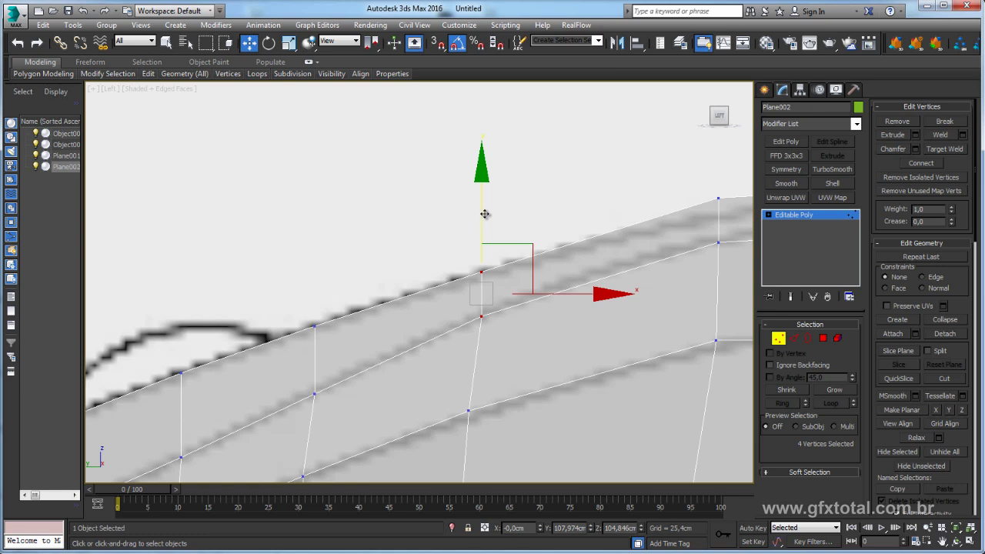
left_click_drag(485, 214, 482, 202)
middle_click_drag(524, 228, 328, 306)
left_click_drag(455, 234, 539, 281)
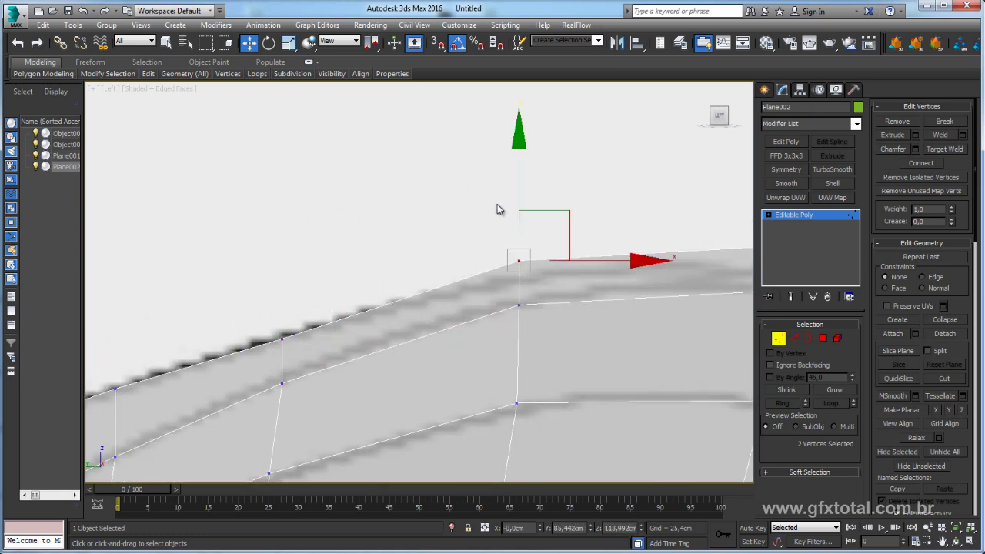
left_click_drag(522, 188, 514, 209)
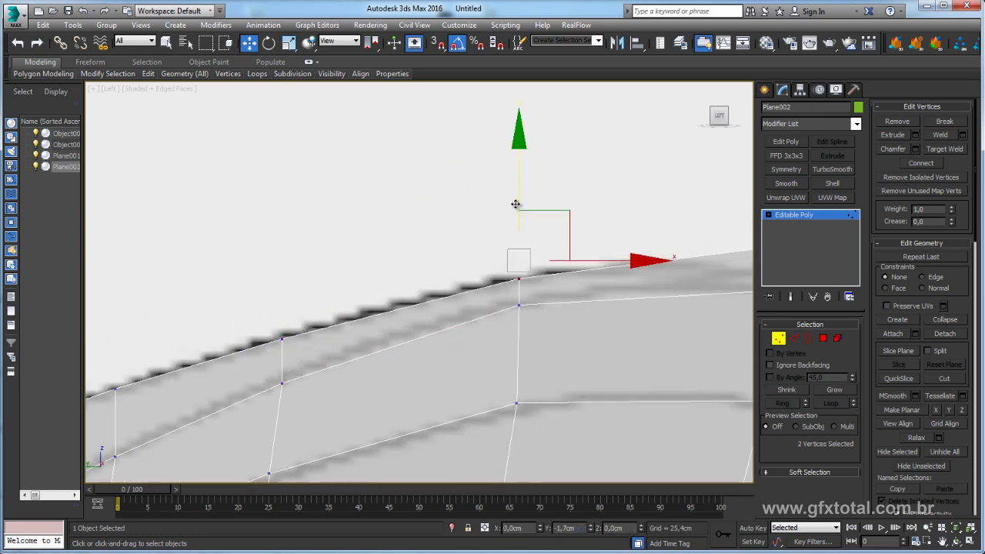
middle_click_drag(726, 231, 405, 259)
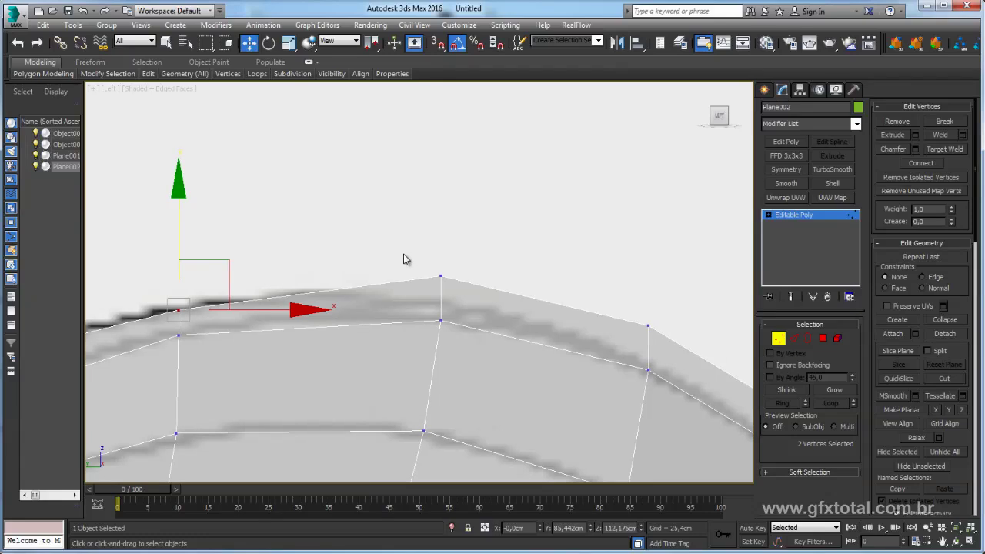
left_click_drag(405, 260, 485, 298)
left_click_drag(439, 206, 442, 235)
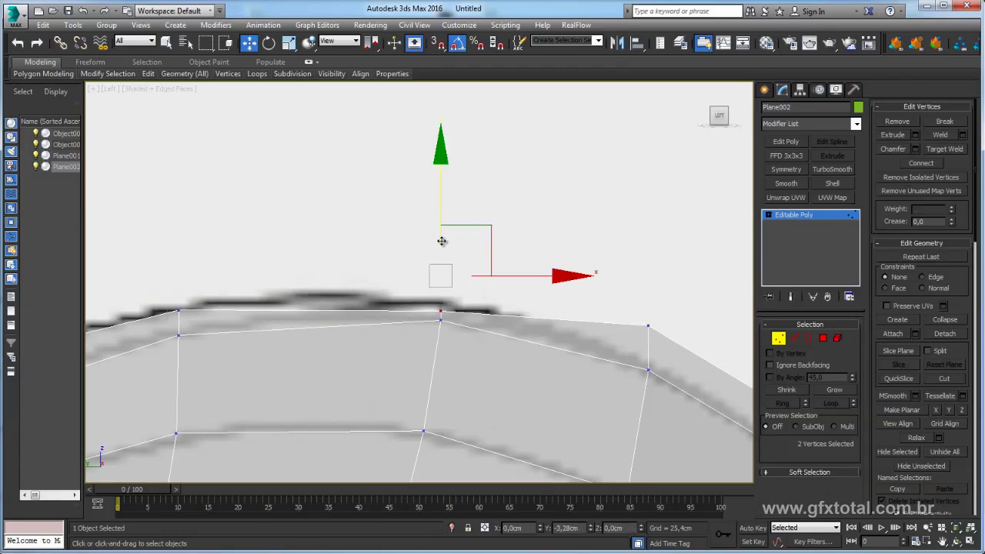
left_click(648, 326)
left_click_drag(646, 249, 648, 285)
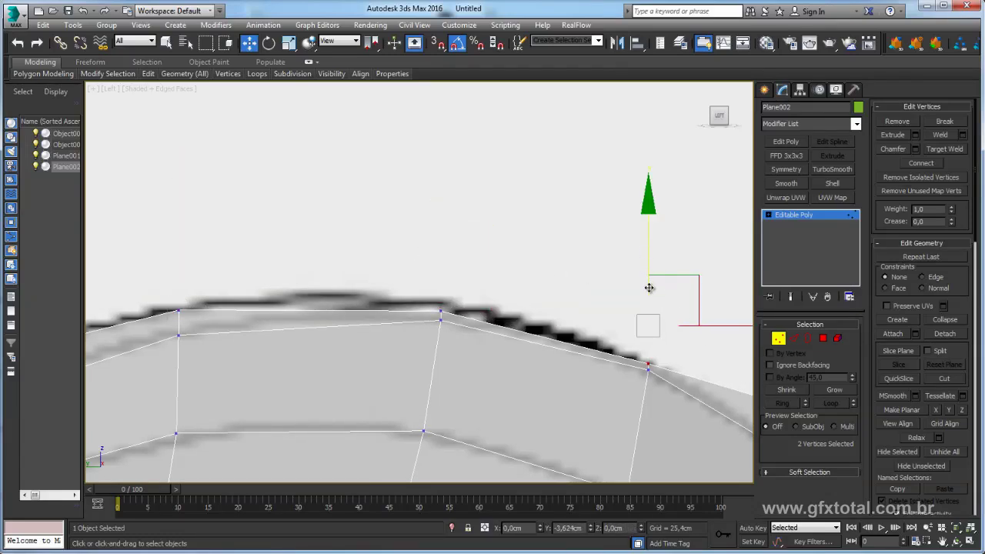
Lower the front-curve vertices onto the outline and select the front tip vertex.
mouse_move(648, 286)
middle_mouse_down()
mouse_move(550, 285)
mouse_move(460, 314)
middle_mouse_up()
left_click(456, 327)
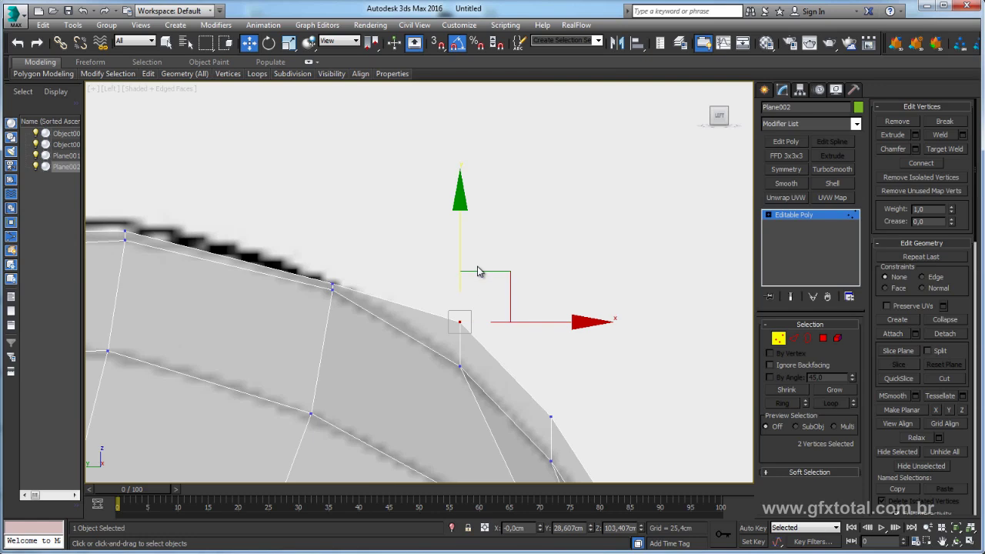
left_click_drag(459, 263, 521, 361)
middle_click_drag(521, 361, 506, 318, "alt")
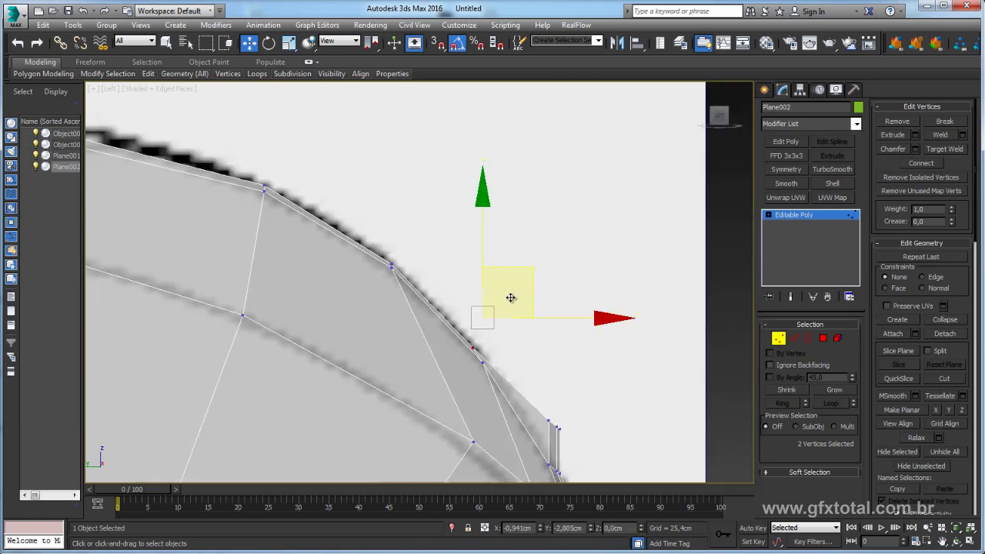
left_click_drag(511, 297, 549, 392)
middle_click_drag(549, 392, 516, 305, "alt")
left_click_drag(490, 336, 489, 339)
middle_click_drag(489, 339, 488, 284, "alt")
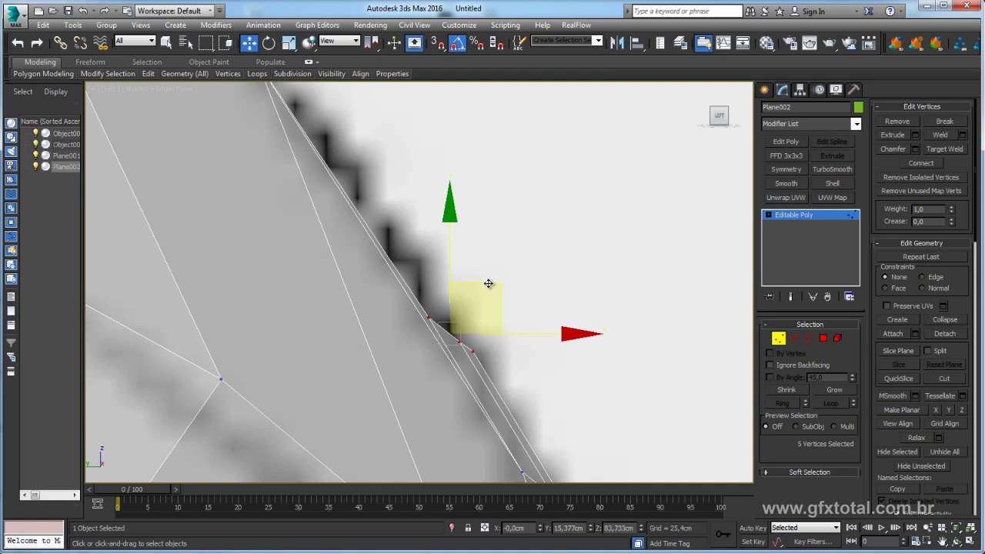
left_click_drag(435, 333, 437, 331, "alt")
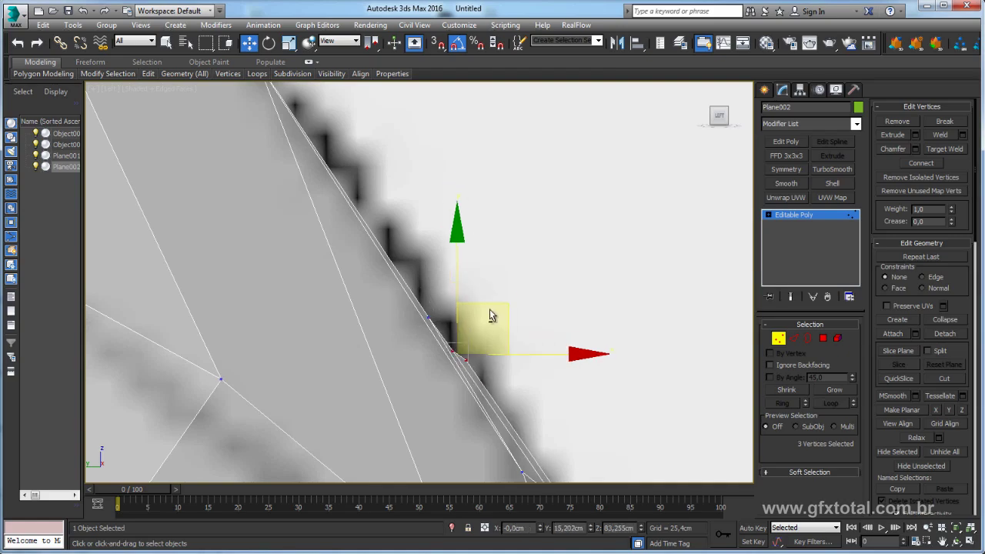
left_click_drag(461, 363, 462, 363)
Return to the Perspective view and turn See-Through off so the shell shows solid green.
key("p")
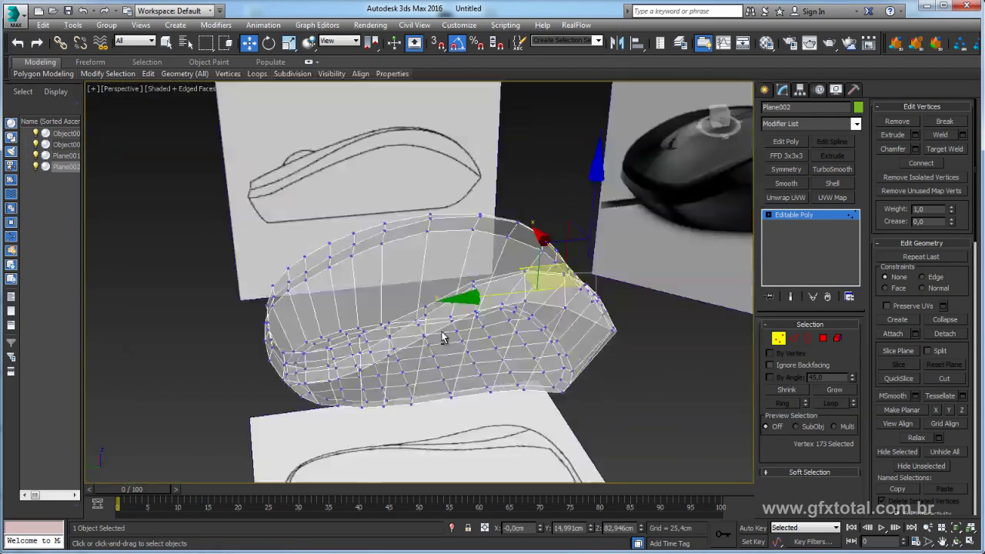
key("alt+x")
mouse_move(482, 368)
middle_mouse_down("alt")
mouse_move(499, 268)
mouse_move(411, 259)
middle_mouse_up("alt")
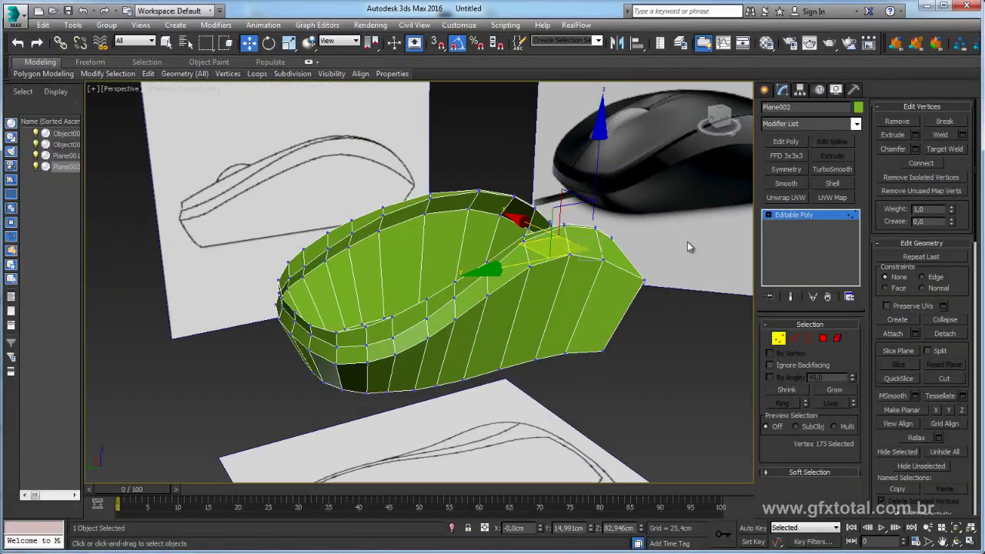
Select the open rim border and scale it slightly inward along X.
left_click(807, 340)
left_click(476, 268)
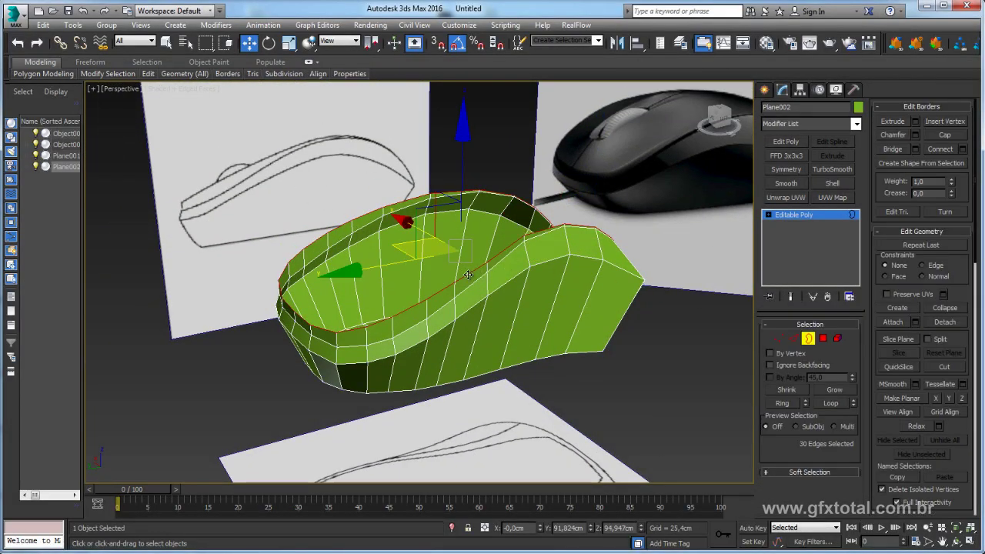
mouse_move(468, 274)
middle_mouse_down("alt")
mouse_move(440, 276)
mouse_move(486, 278)
middle_mouse_up("alt")
key("r")
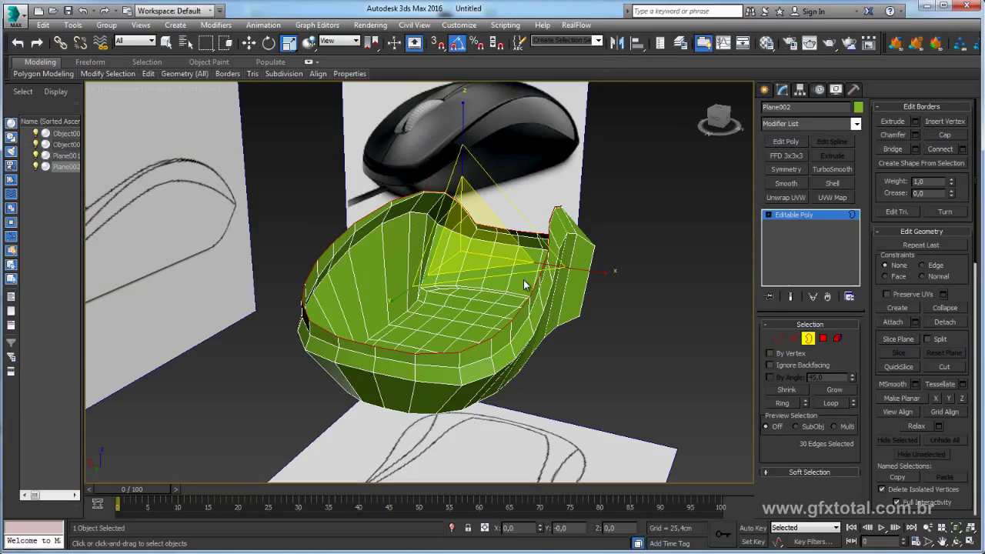
left_click_drag(585, 274, 598, 273)
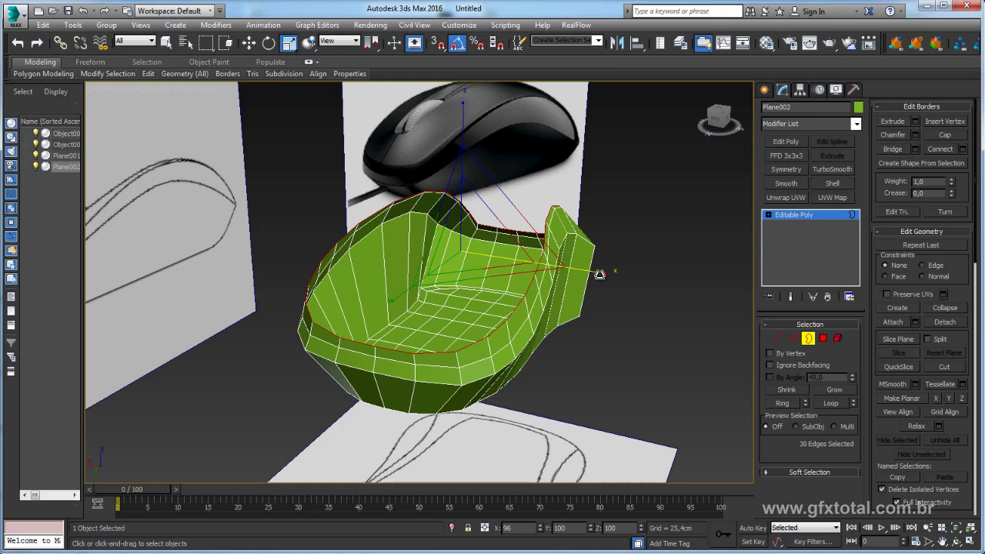
mouse_move(598, 274)
middle_mouse_down("alt")
mouse_move(575, 341)
mouse_move(585, 341)
mouse_move(488, 312)
mouse_move(508, 308)
middle_mouse_up("alt")
Add an FFD 3x3x3 modifier and scale its right control points inward to narrow that end.
left_click(786, 156)
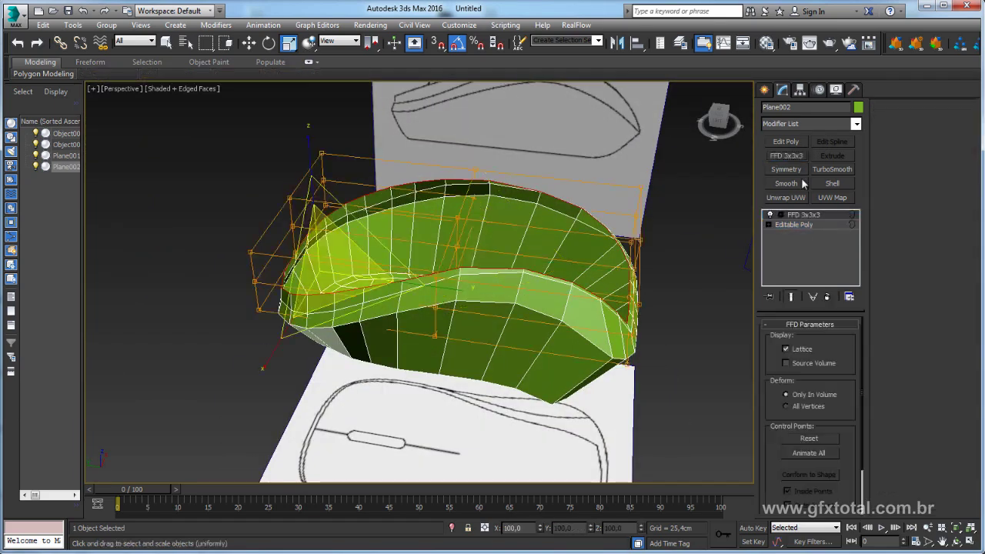
left_click(782, 215)
left_click(813, 224)
middle_click_drag(651, 253, 582, 241)
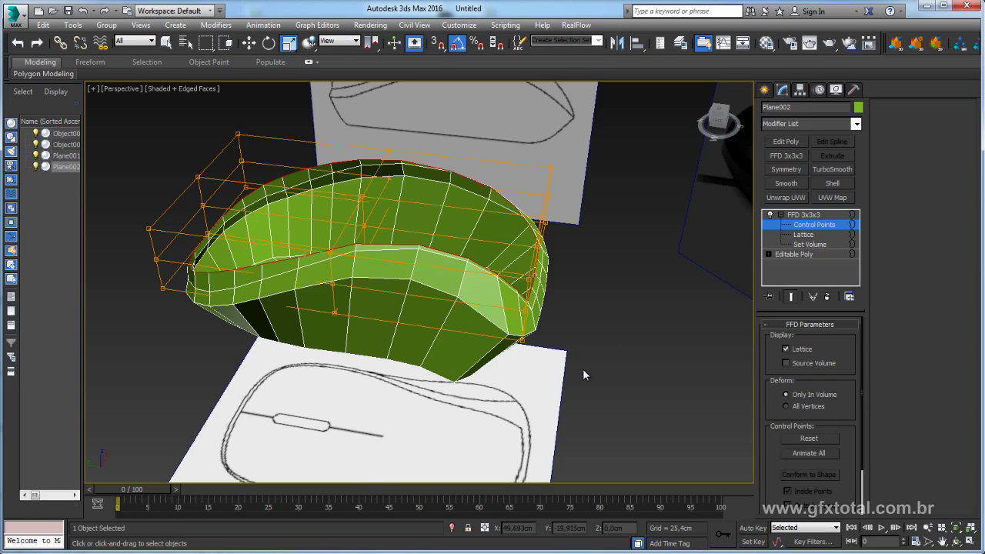
mouse_move(493, 146)
middle_mouse_down("alt")
mouse_move(501, 209)
mouse_move(422, 286)
middle_mouse_up("alt")
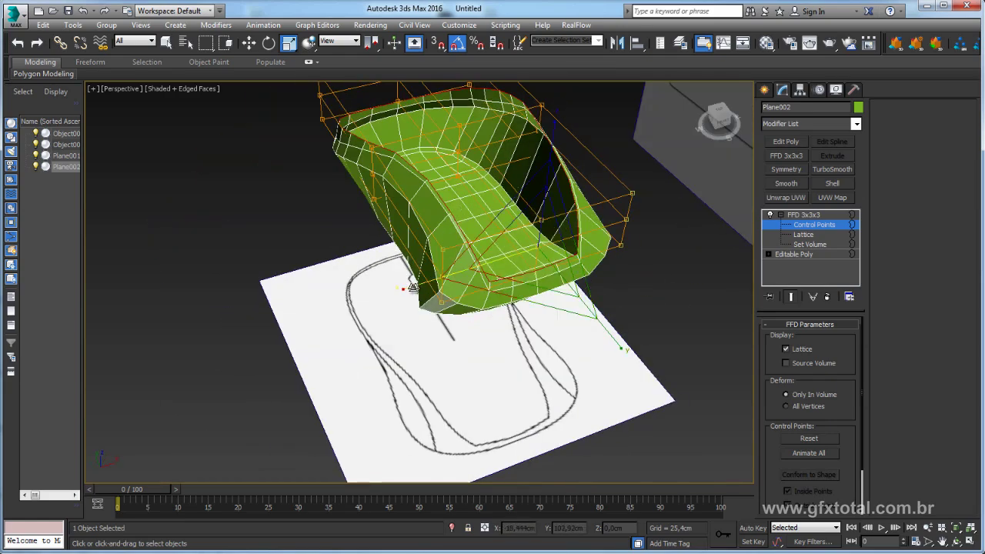
left_click_drag(422, 287, 438, 287)
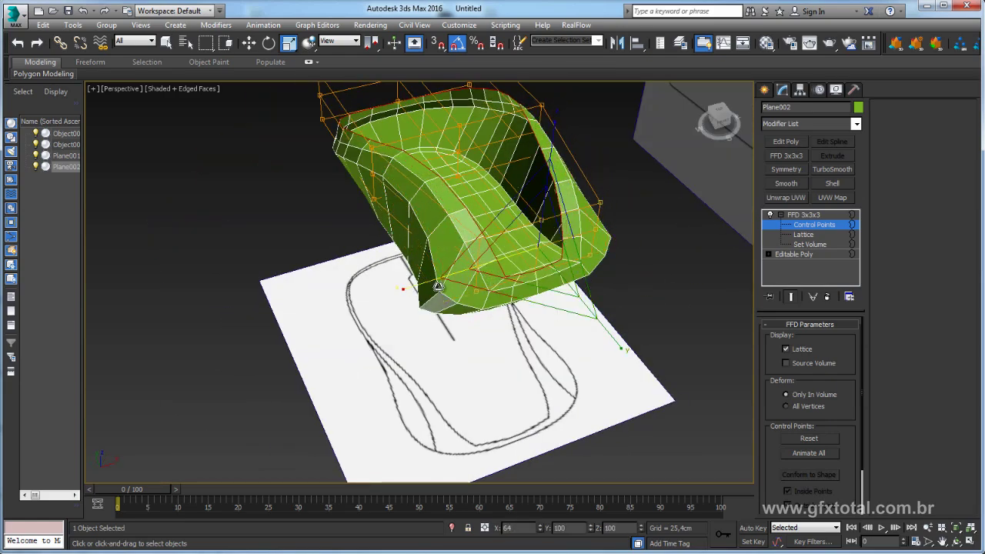
Compare the narrowed shell with the reference images and bring up its right-click menu.
mouse_move(438, 286)
middle_mouse_down("alt")
mouse_move(572, 229)
mouse_move(581, 258)
middle_mouse_up("alt")
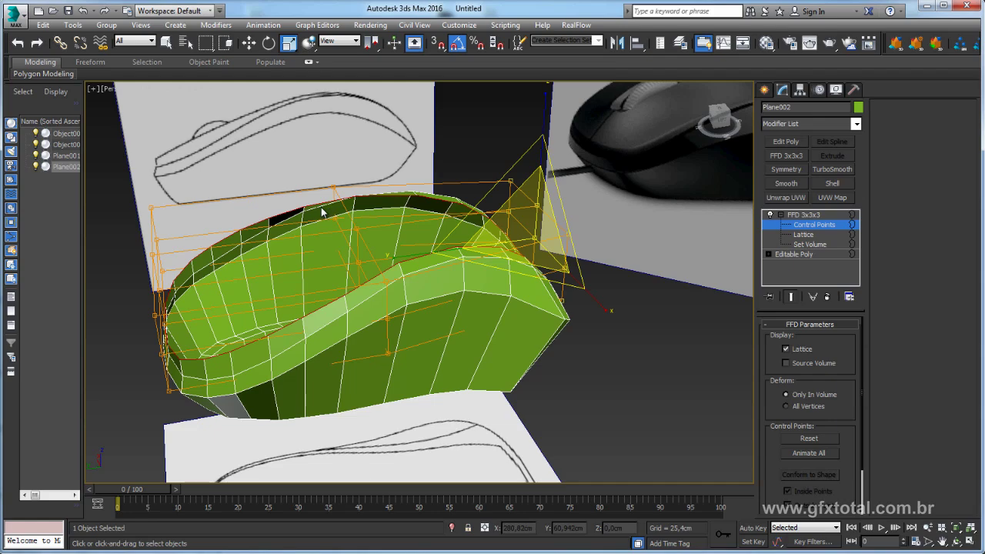
mouse_move(478, 127)
middle_mouse_down("alt")
mouse_move(515, 210)
mouse_move(507, 208)
mouse_move(604, 120)
middle_mouse_up("alt")
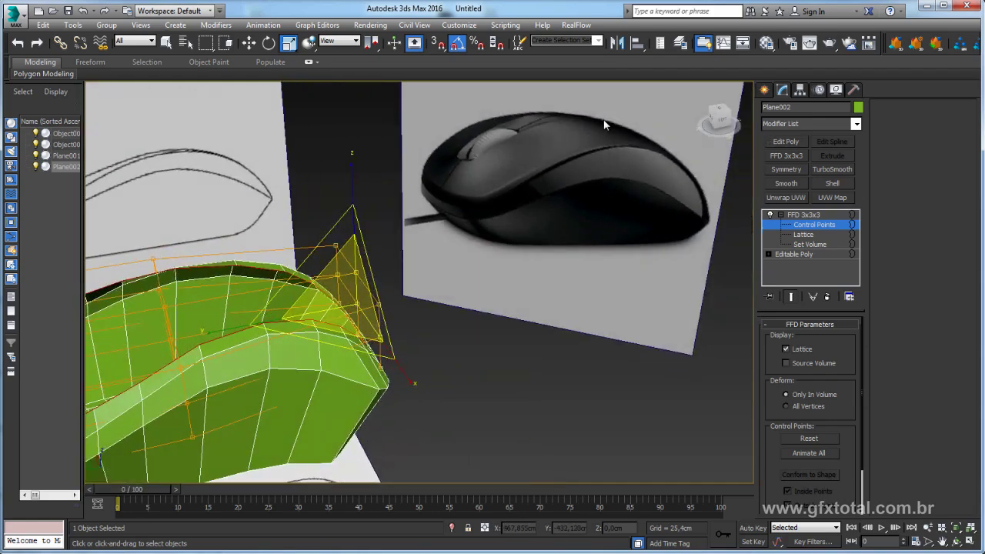
mouse_move(501, 210)
middle_mouse_down("alt")
mouse_move(538, 271)
mouse_move(513, 263)
mouse_move(447, 310)
mouse_move(415, 307)
middle_mouse_up("alt")
right_click(513, 263)
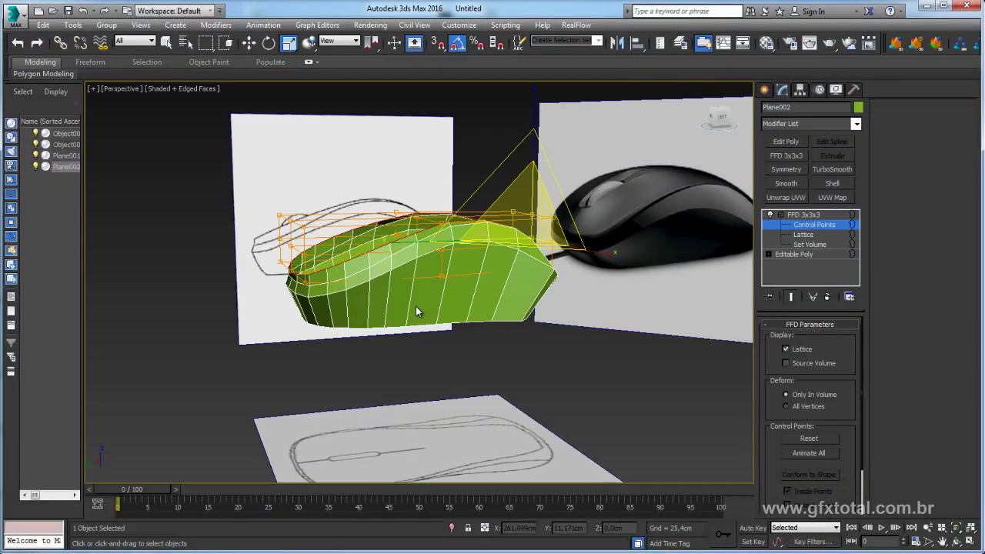
right_click(408, 265)
Convert the shell to an editable poly and select its open rim border.
left_click(553, 406)
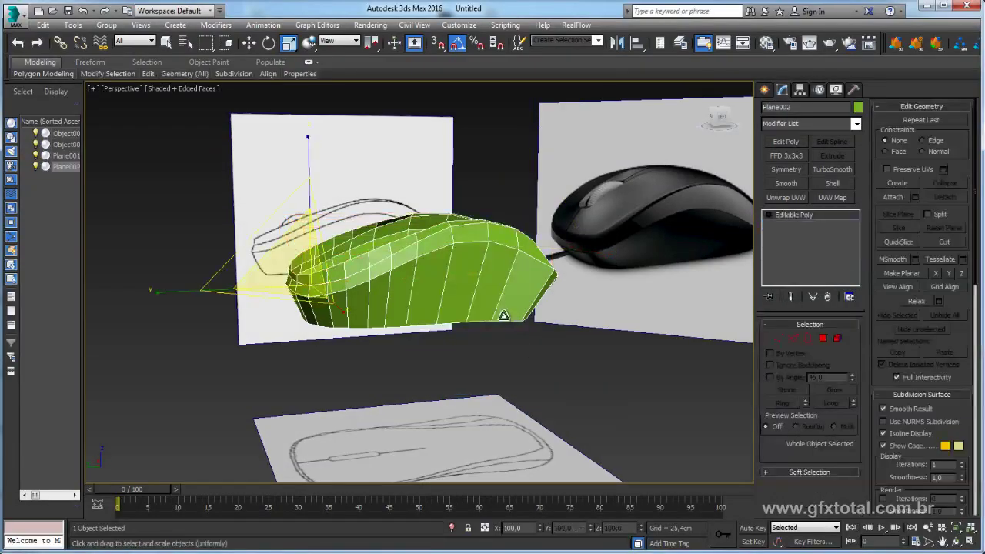
middle_click_drag(501, 315, 585, 385, "alt")
left_click(806, 340)
left_click(525, 267)
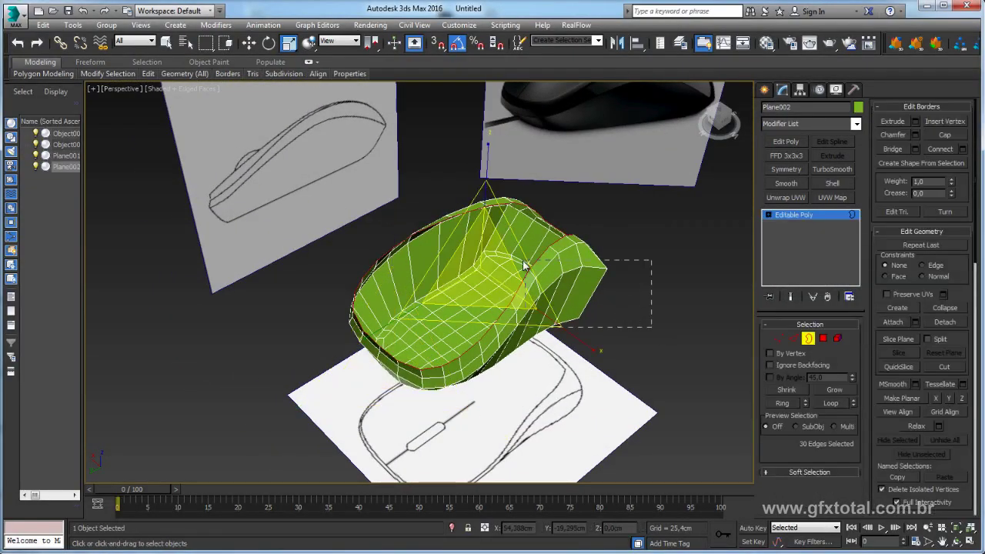
scroll(525, 267, "up", 4)
mouse_move(525, 267)
middle_mouse_down("alt")
mouse_move(535, 306)
mouse_move(504, 323)
middle_mouse_up("alt")
scroll(504, 322, "up", 4)
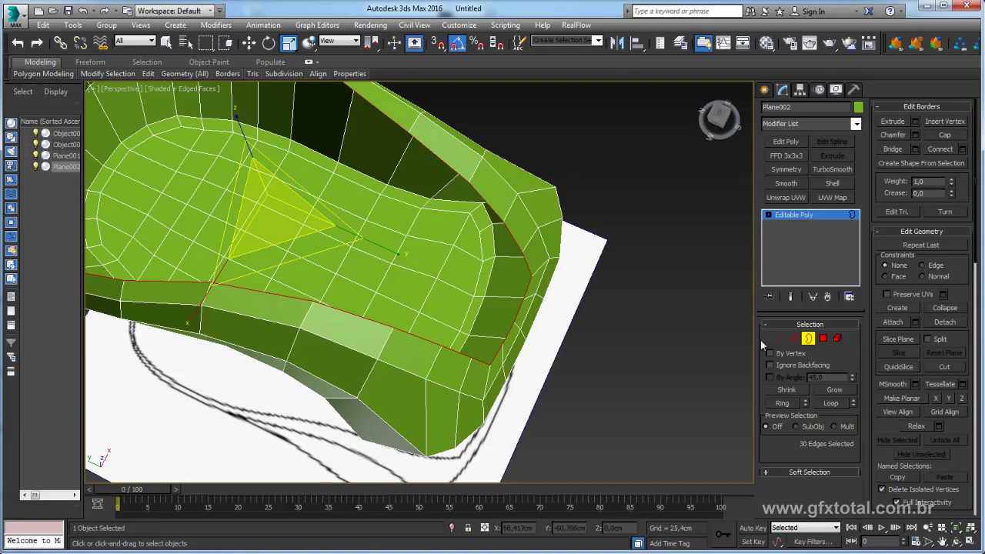
In Edge mode, deselect the first rim edges that don't lie along the top surface.
left_click(794, 340)
left_click_drag(516, 325, 601, 377, "alt")
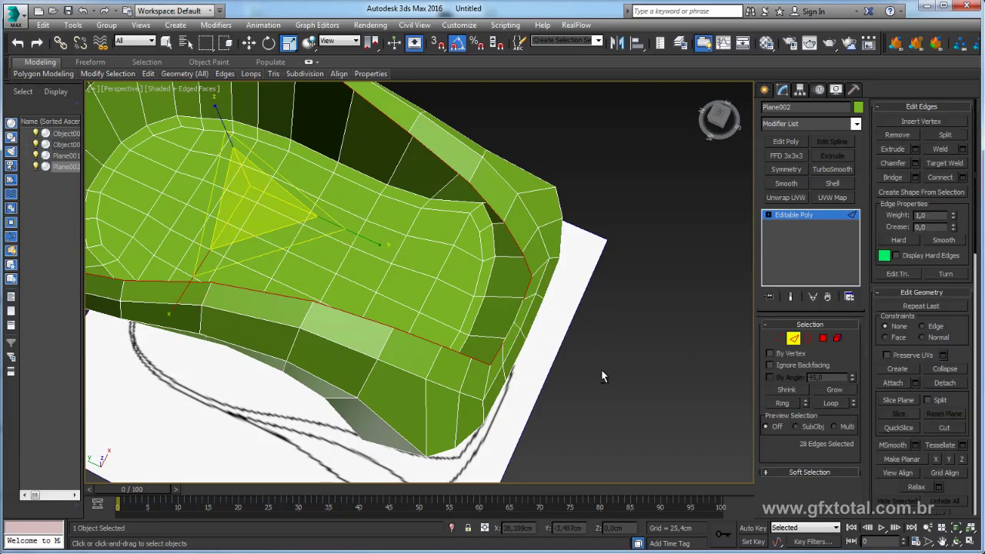
left_click_drag(505, 302, 502, 300, "alt")
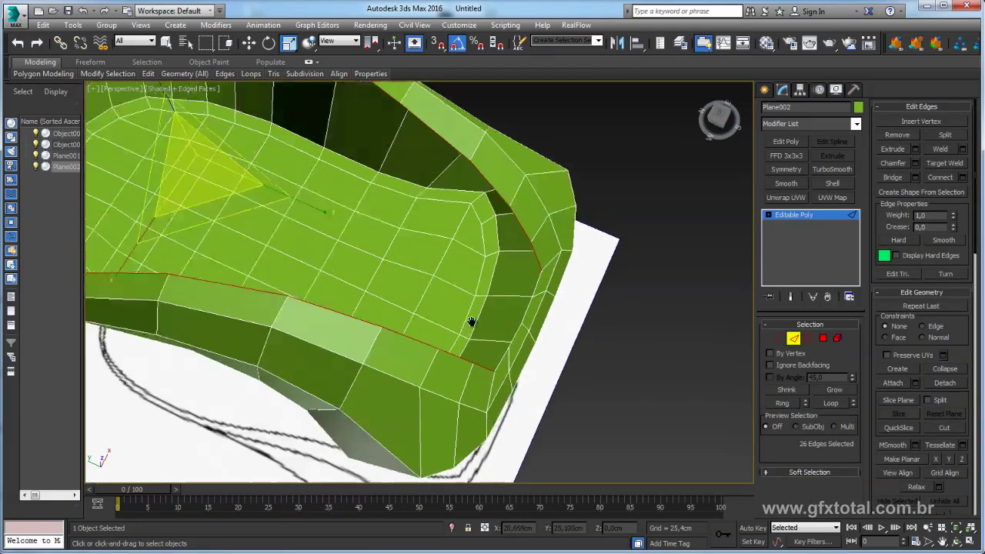
mouse_move(506, 334)
middle_mouse_down("alt")
mouse_move(378, 284)
mouse_move(378, 241)
mouse_move(385, 270)
mouse_move(462, 319)
mouse_move(492, 262)
mouse_move(473, 279)
mouse_move(653, 292)
mouse_move(419, 322)
middle_mouse_up("alt")
scroll(354, 329, "up", 5)
left_click_drag(337, 376, 324, 362, "alt")
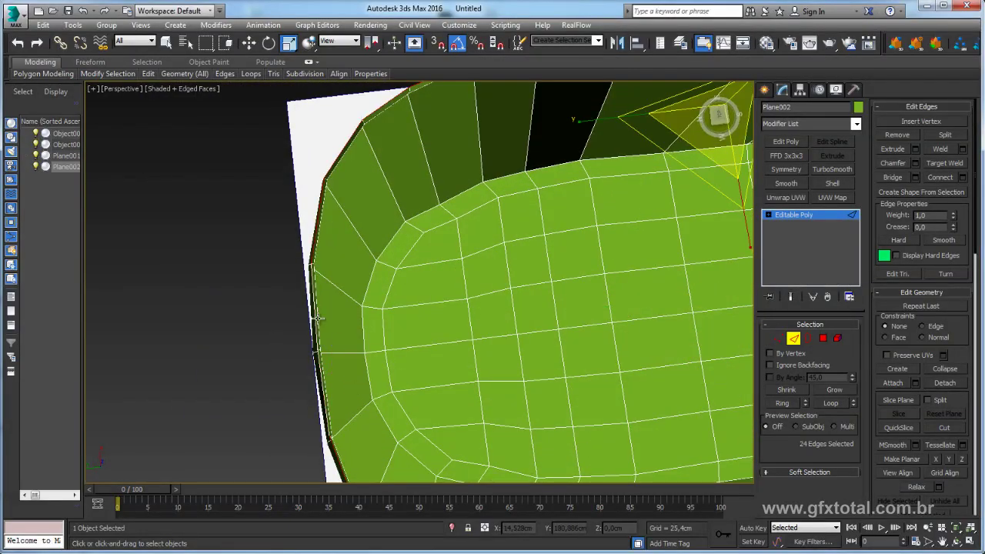
middle_click_drag(324, 362, 271, 243, "alt")
Deselect the remaining unwanted rim edges, leaving only the top-surface edges selected.
left_click_drag(365, 388, 362, 383, "alt")
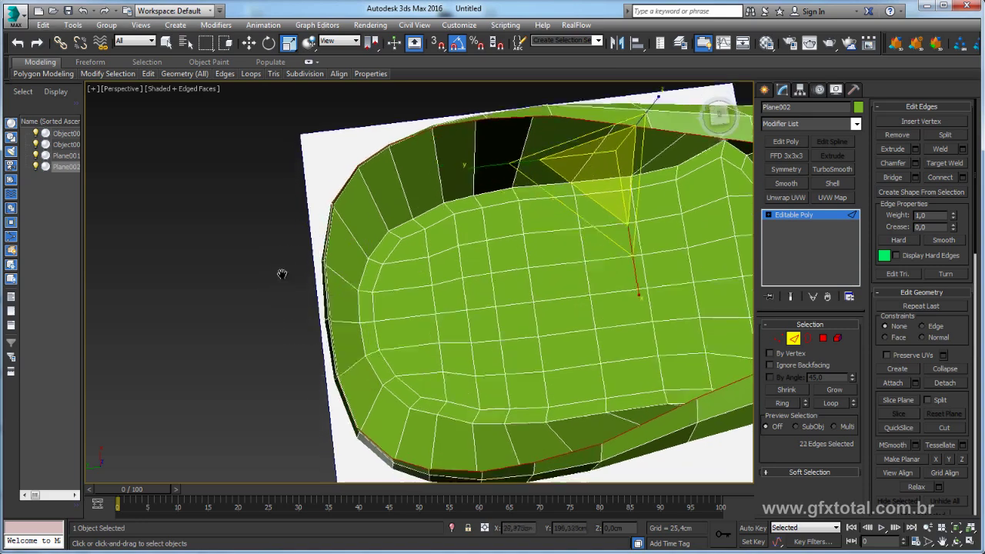
scroll(284, 277, "down", 3)
left_click(368, 329, "alt")
middle_click_drag(368, 329, 484, 267, "alt")
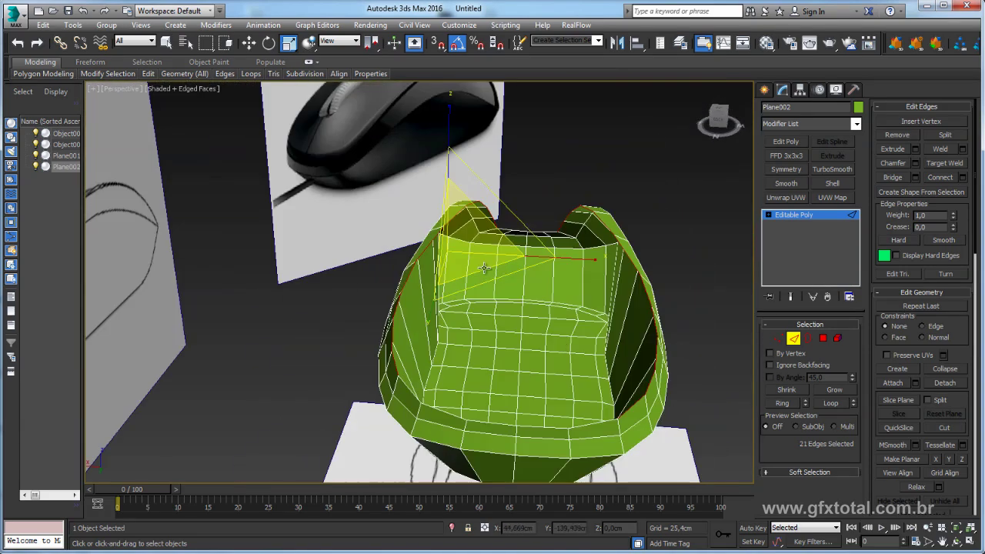
mouse_move(584, 413)
middle_mouse_down("alt")
mouse_move(585, 426)
mouse_move(607, 391)
mouse_move(545, 378)
middle_mouse_up("alt")
scroll(541, 381, "up", 2)
scroll(539, 380, "up", 2)
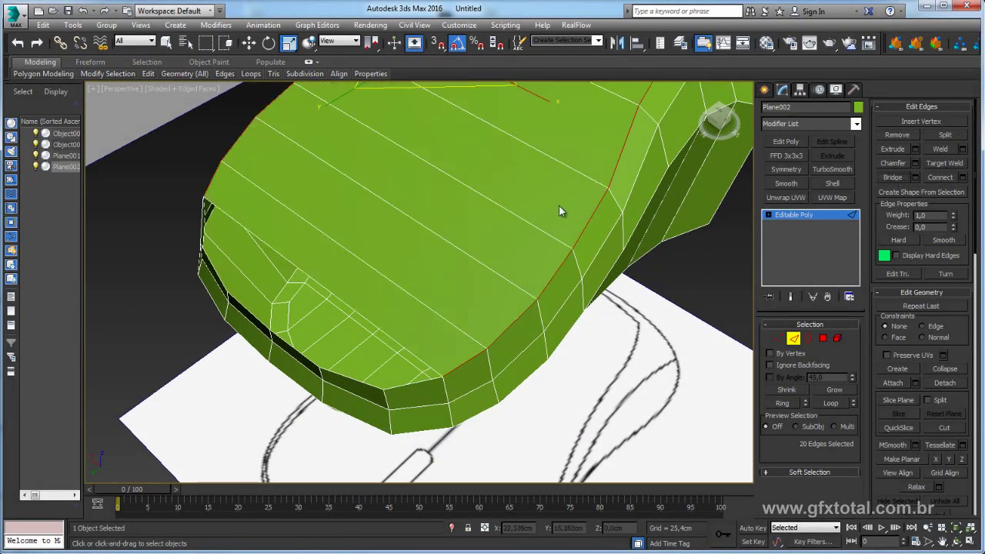
mouse_move(559, 205)
middle_mouse_down("alt")
mouse_move(568, 297)
mouse_move(593, 259)
middle_mouse_up("alt")
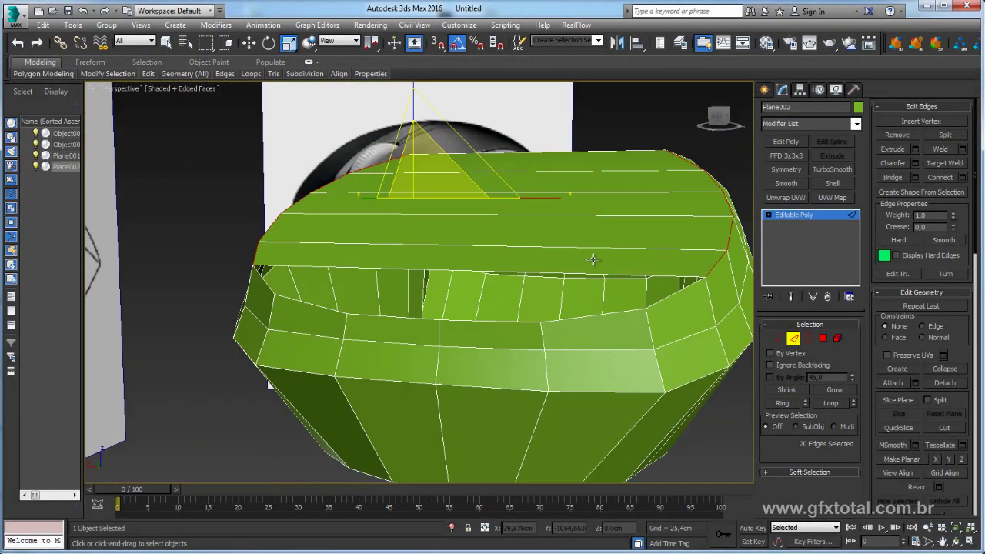
Select the ring of parallel top edges and Connect them with 3 segments.
left_click(536, 272)
left_click(565, 251, "shift")
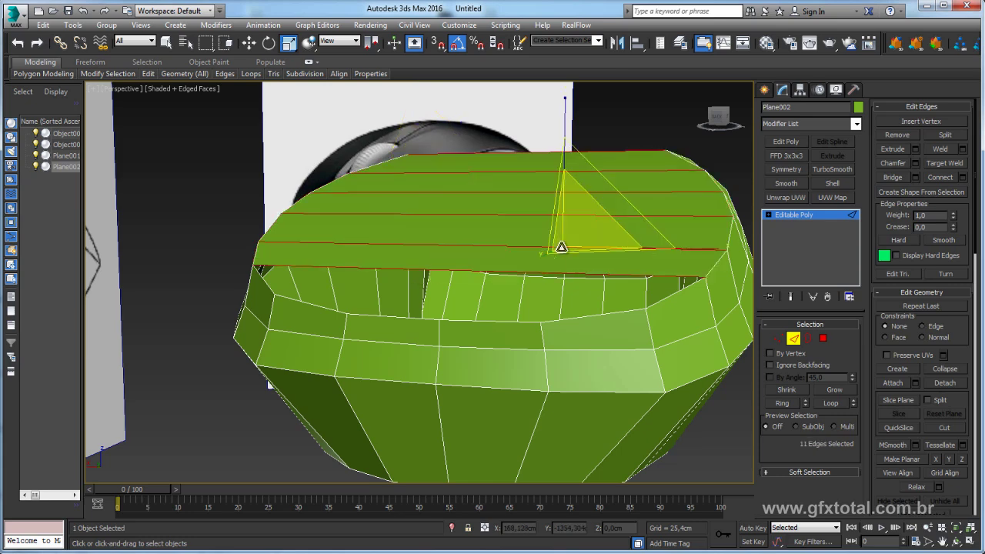
left_click(962, 178)
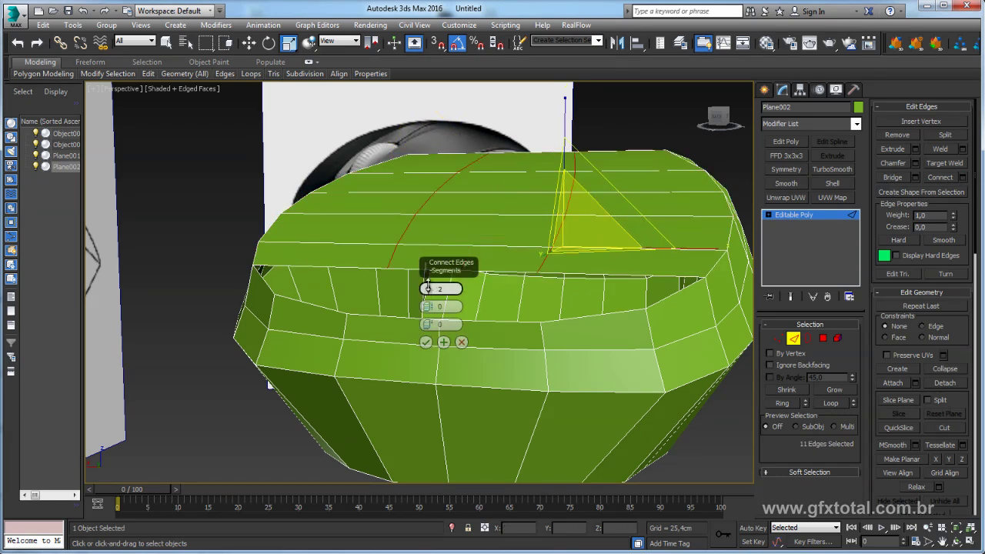
left_click_drag(428, 289, 429, 284)
mouse_move(431, 285)
middle_mouse_down("alt")
mouse_move(565, 282)
mouse_move(508, 263)
middle_mouse_up("alt")
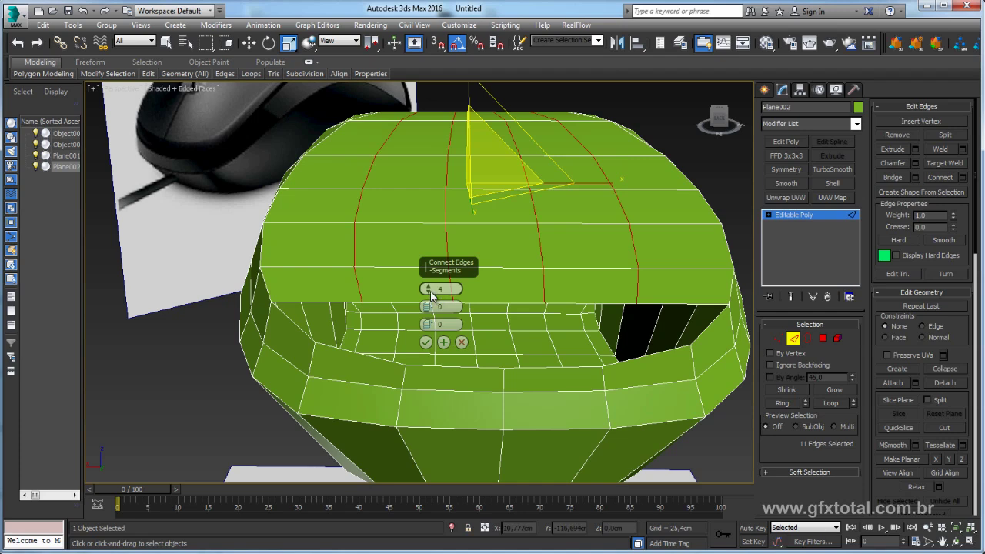
left_click_drag(429, 289, 429, 284)
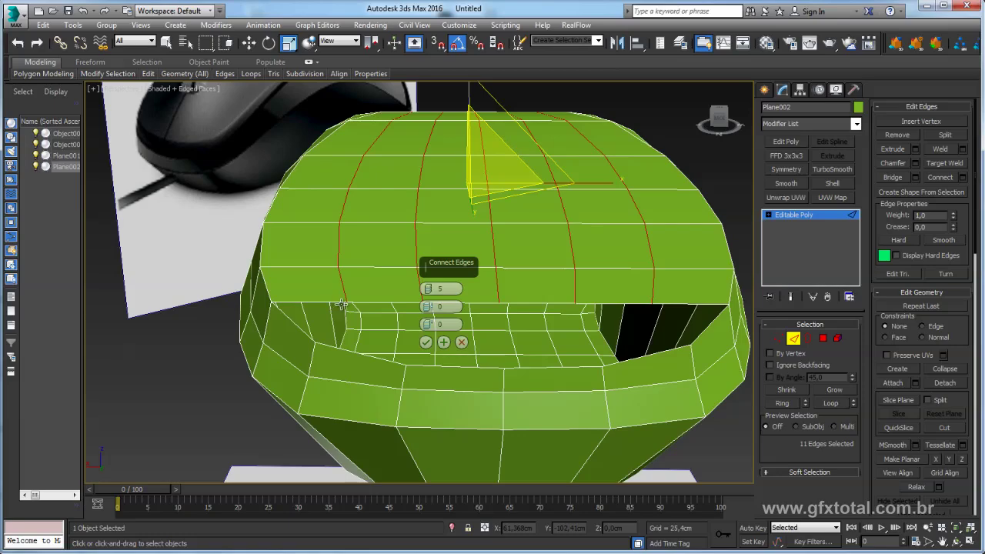
mouse_move(341, 304)
middle_mouse_down("alt")
mouse_move(361, 321)
mouse_move(370, 288)
mouse_move(275, 303)
mouse_move(308, 282)
mouse_move(305, 298)
middle_mouse_up("alt")
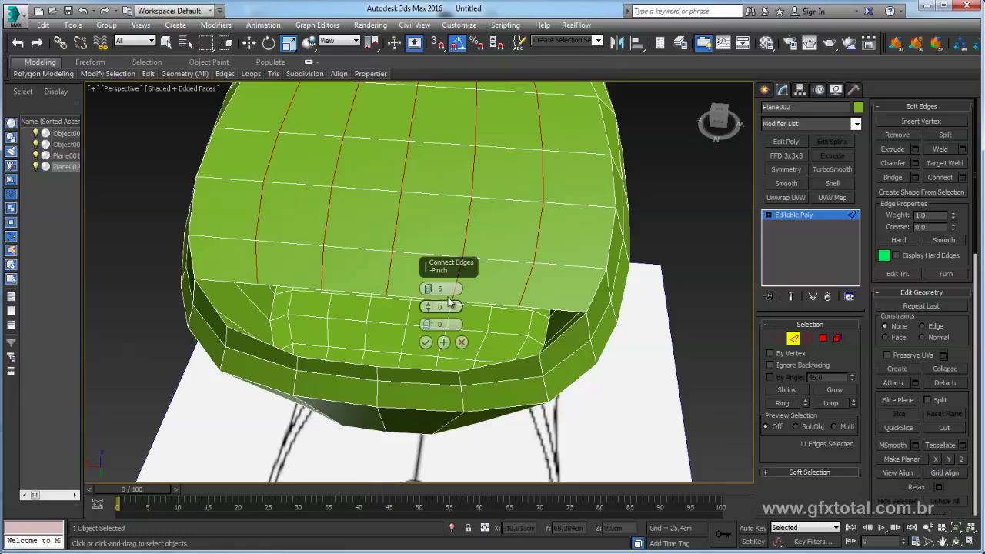
key("BackSpace")
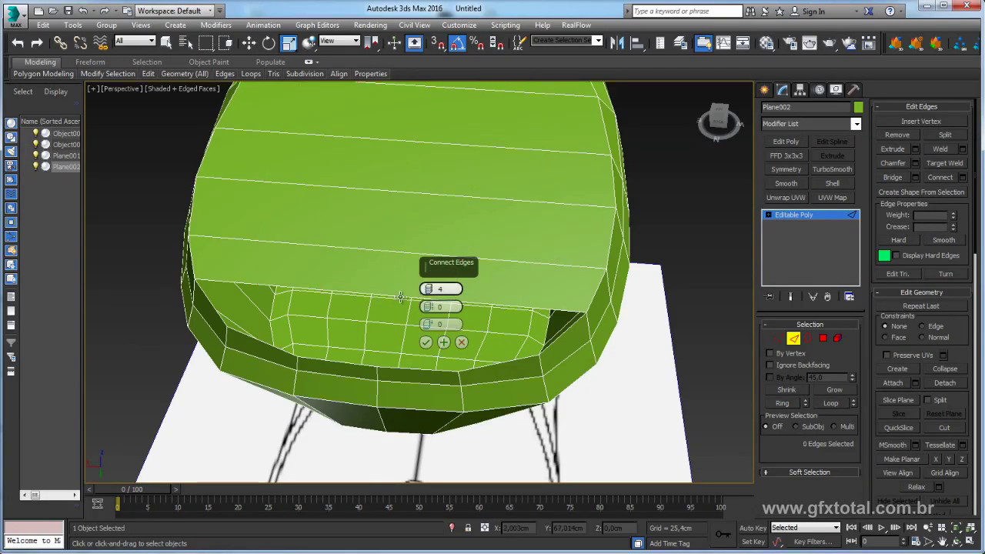
key("ctrl+z")
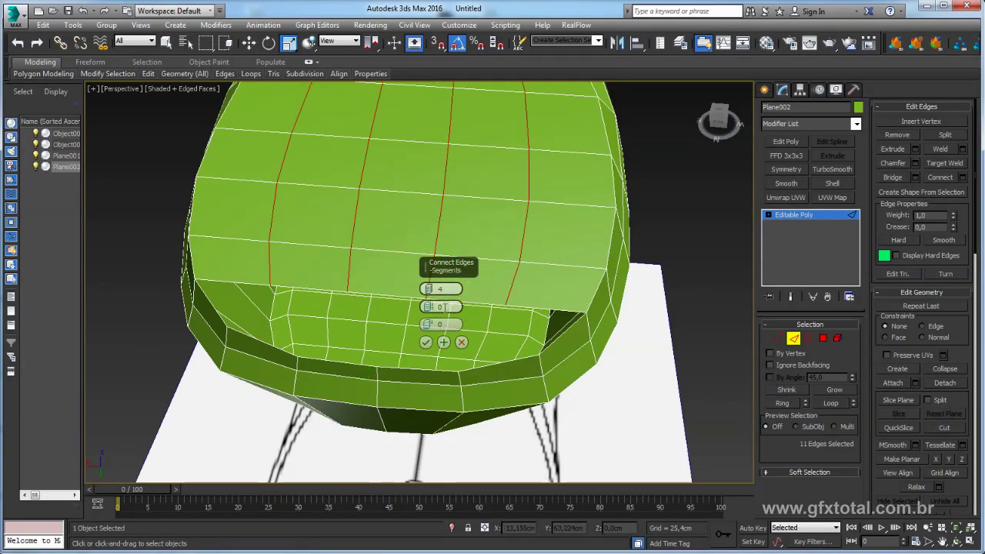
middle_click_drag(388, 302, 348, 301, "alt")
left_click(428, 292)
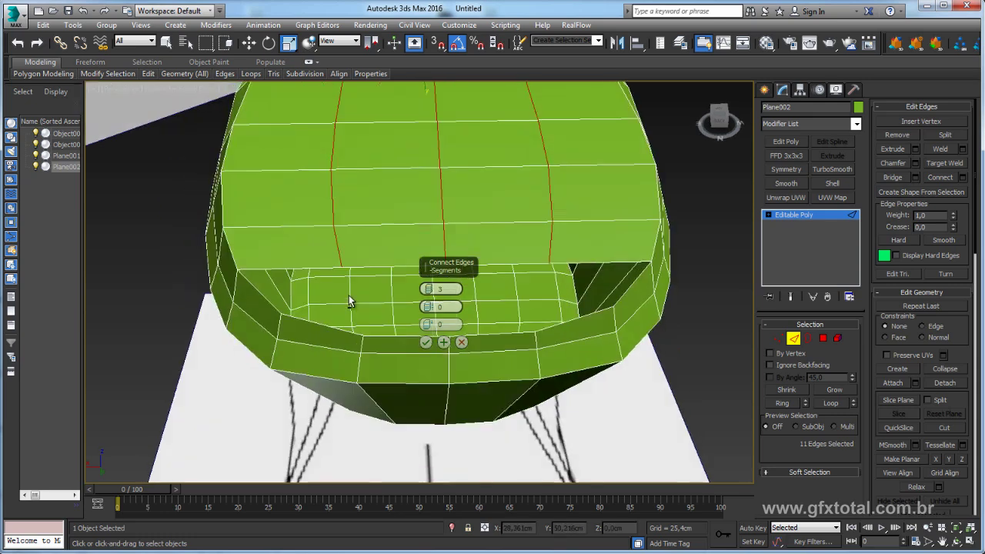
left_click(426, 344)
mouse_move(439, 294)
middle_mouse_down("alt")
mouse_move(420, 392)
mouse_move(418, 226)
mouse_move(395, 214)
middle_mouse_up("alt")
Move the three new loops up along Z, then lift the centre loop a little higher.
key("w")
left_click_drag(409, 204, 410, 180)
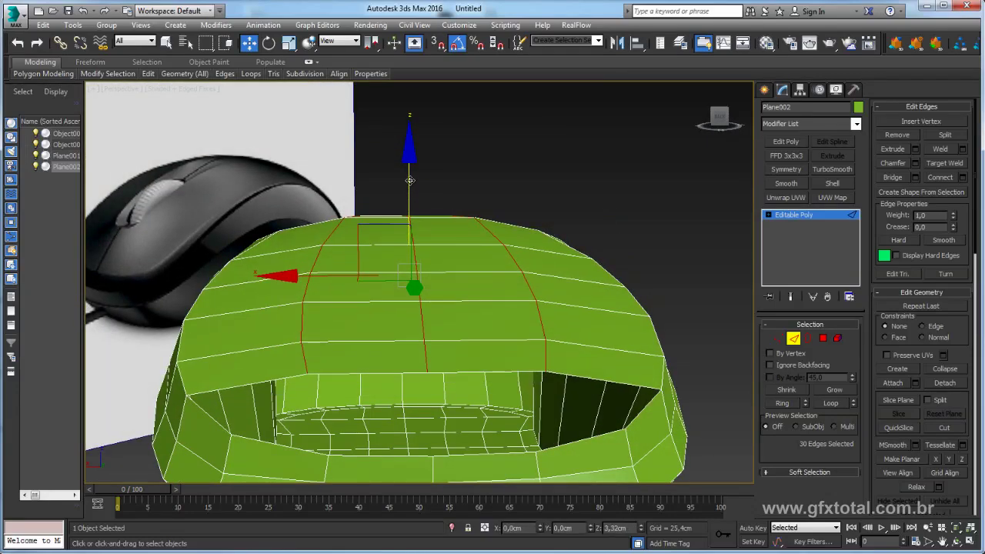
double_click(430, 347)
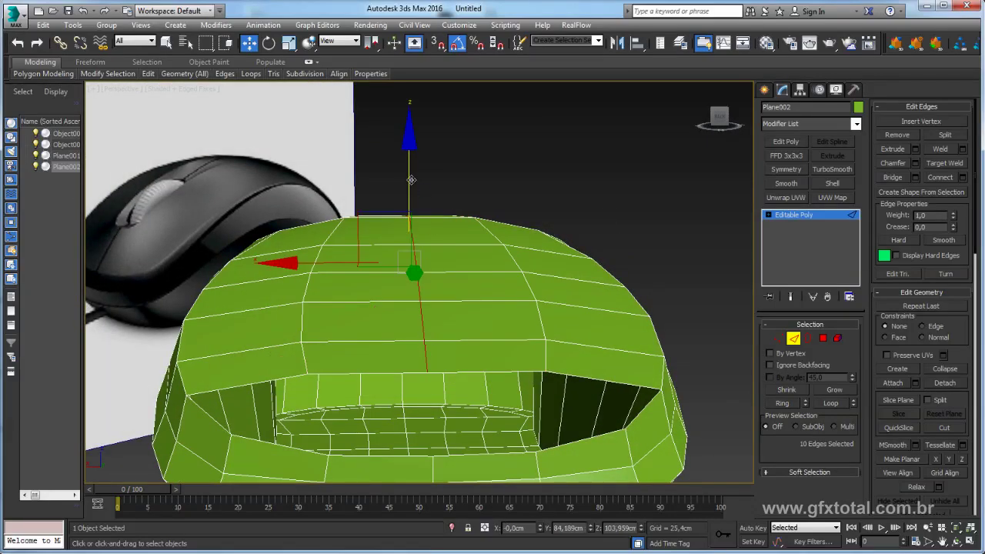
left_click_drag(411, 179, 411, 173)
mouse_move(411, 173)
middle_mouse_down("alt")
mouse_move(560, 310)
mouse_move(536, 326)
mouse_move(515, 301)
middle_mouse_up("alt")
scroll(621, 293, "up", 2)
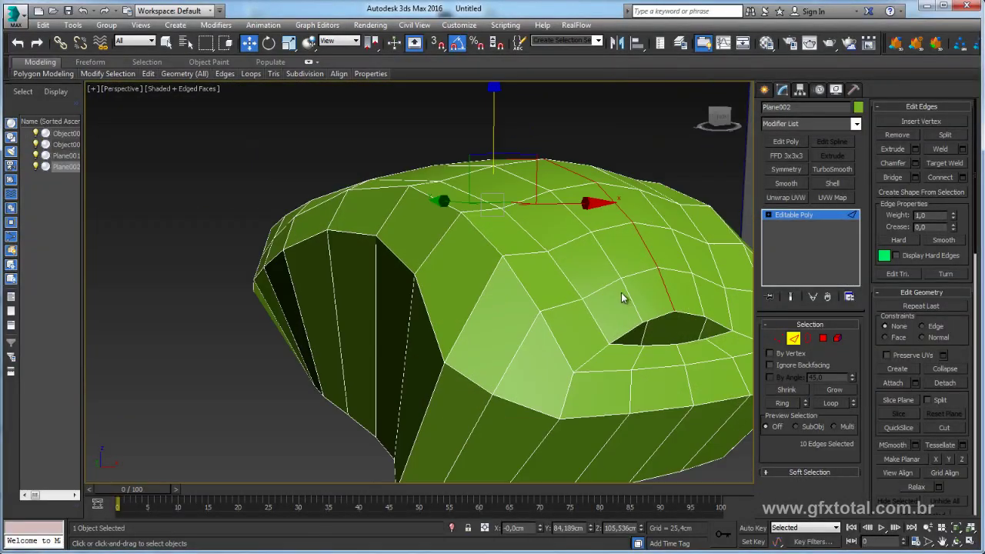
scroll(621, 293, "up", 2)
scroll(654, 298, "down", 2)
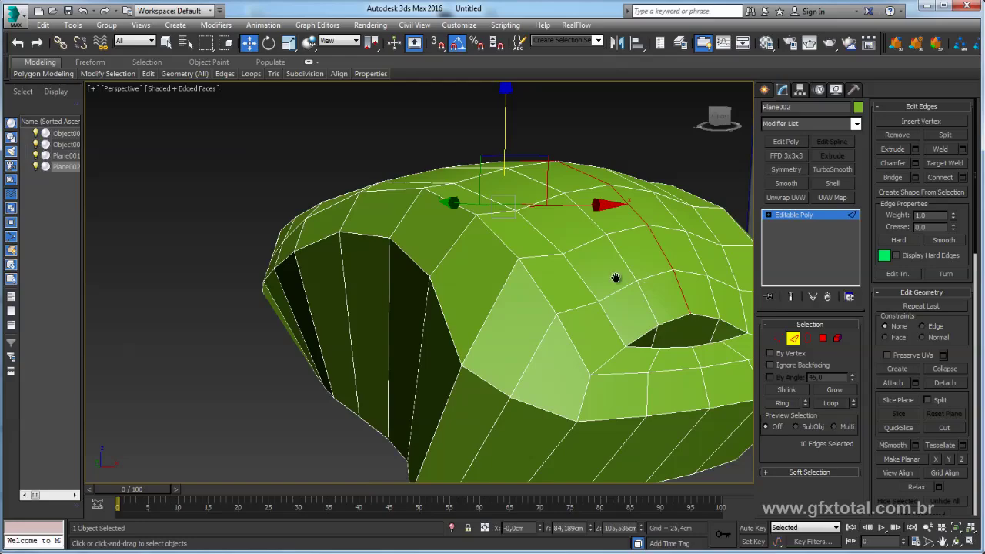
mouse_move(616, 278)
middle_mouse_down()
mouse_move(578, 268)
mouse_move(652, 333)
mouse_move(764, 354)
middle_mouse_up()
scroll(652, 333, "up", 3)
Convert the loop selection to the top faces and wrap them in an FFD 3x3x3 lattice.
left_click(825, 338, "ctrl")
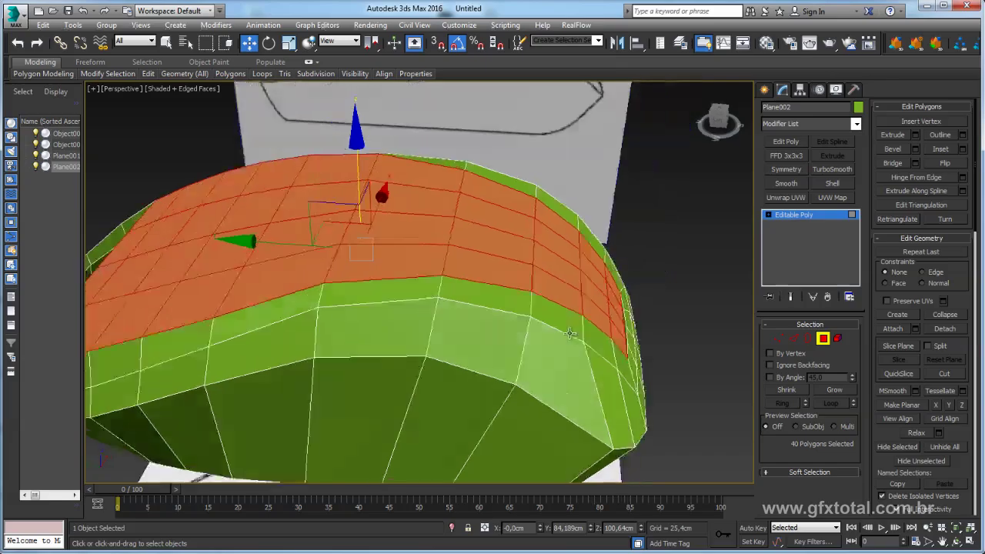
mouse_move(670, 341)
middle_mouse_down("alt")
mouse_move(582, 332)
mouse_move(729, 317)
mouse_move(655, 288)
mouse_move(662, 293)
middle_mouse_up("alt")
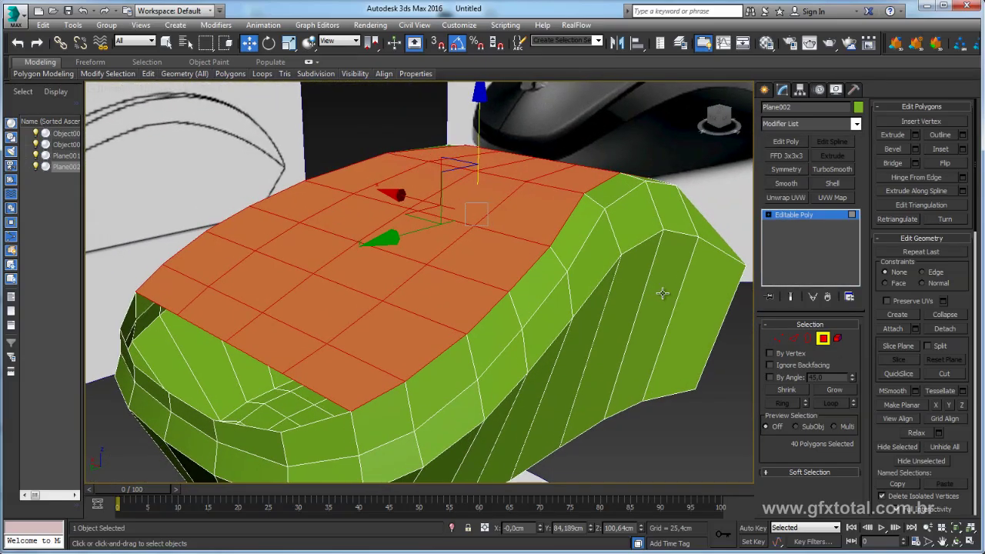
left_click(787, 157)
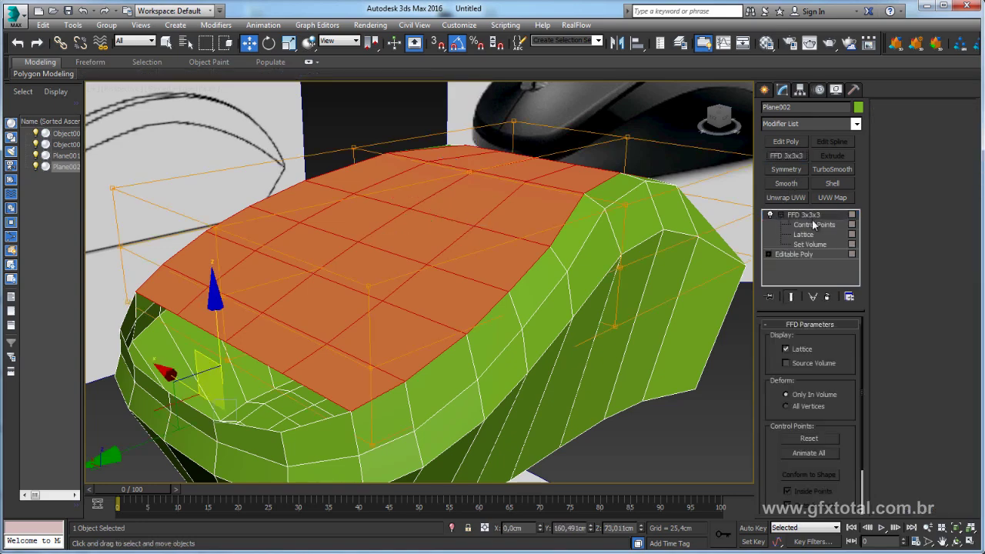
left_click(813, 224)
mouse_move(445, 256)
middle_mouse_down("alt")
mouse_move(461, 245)
mouse_move(456, 297)
mouse_move(451, 249)
mouse_move(449, 301)
mouse_move(418, 308)
mouse_move(413, 226)
middle_mouse_up("alt")
Raise lattice control points along Z to bulge the shell's top.
left_click(418, 308)
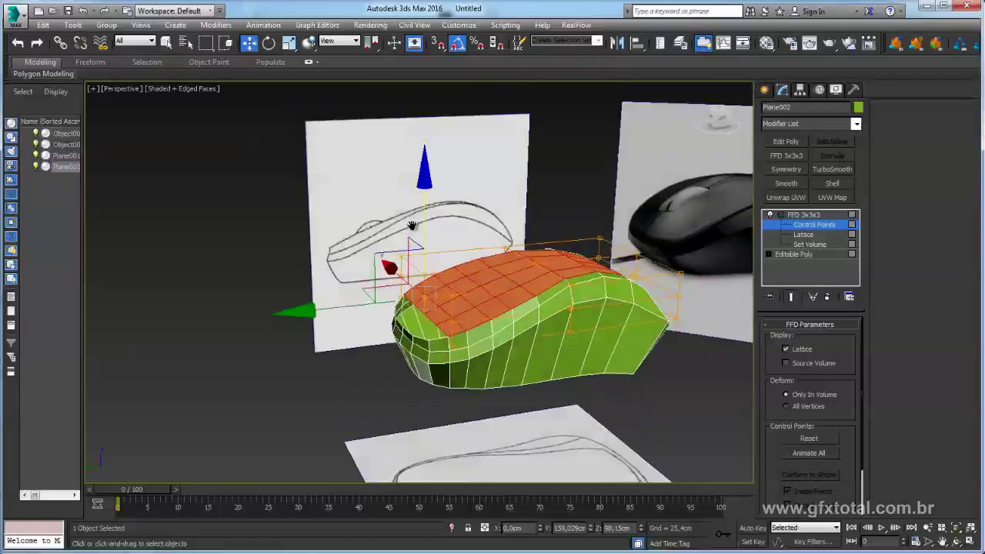
scroll(412, 226, "up", 3)
left_click_drag(428, 248, 427, 222)
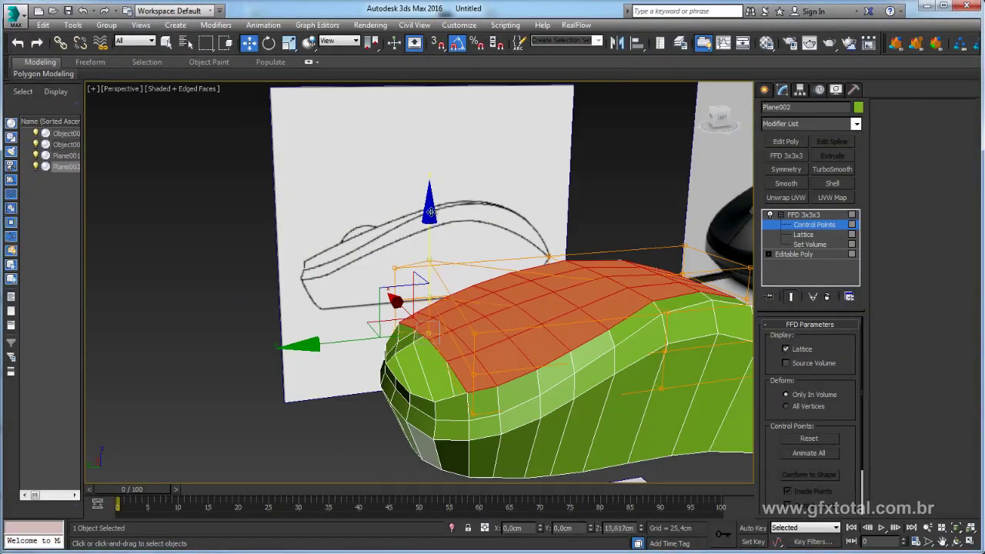
mouse_move(428, 221)
middle_mouse_down("alt")
mouse_move(544, 306)
mouse_move(458, 334)
middle_mouse_up("alt")
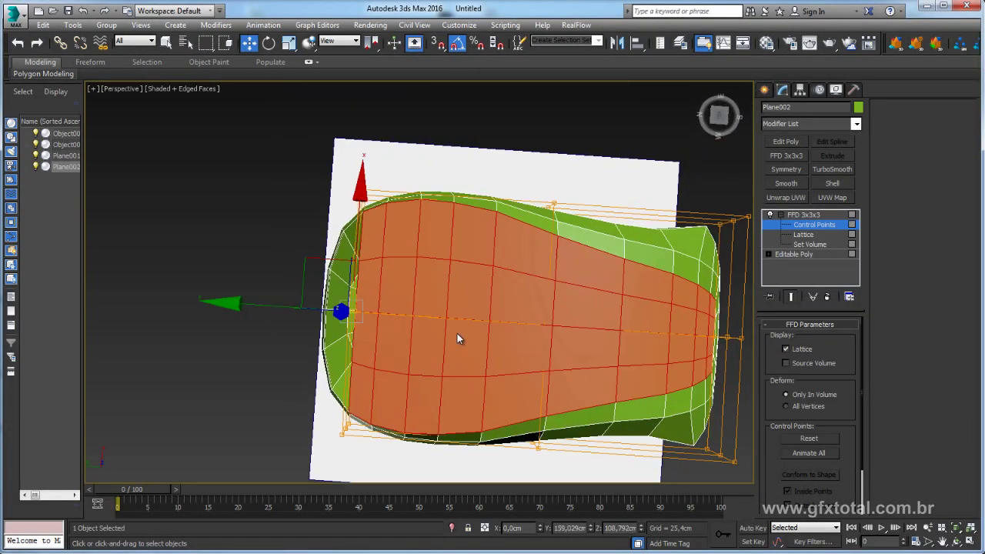
mouse_move(575, 350)
middle_mouse_down("alt")
mouse_move(578, 272)
mouse_move(462, 233)
middle_mouse_up("alt")
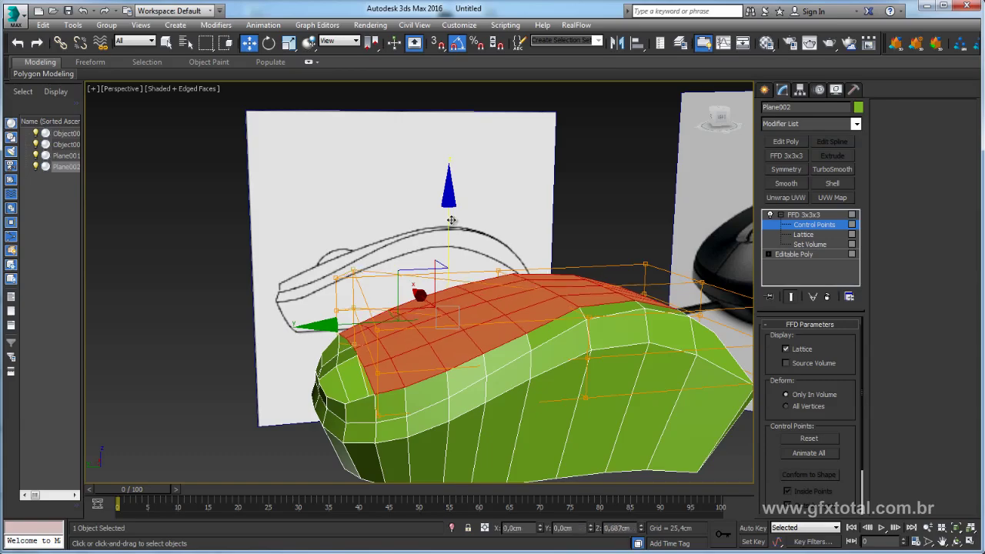
left_click_drag(449, 208, 452, 199)
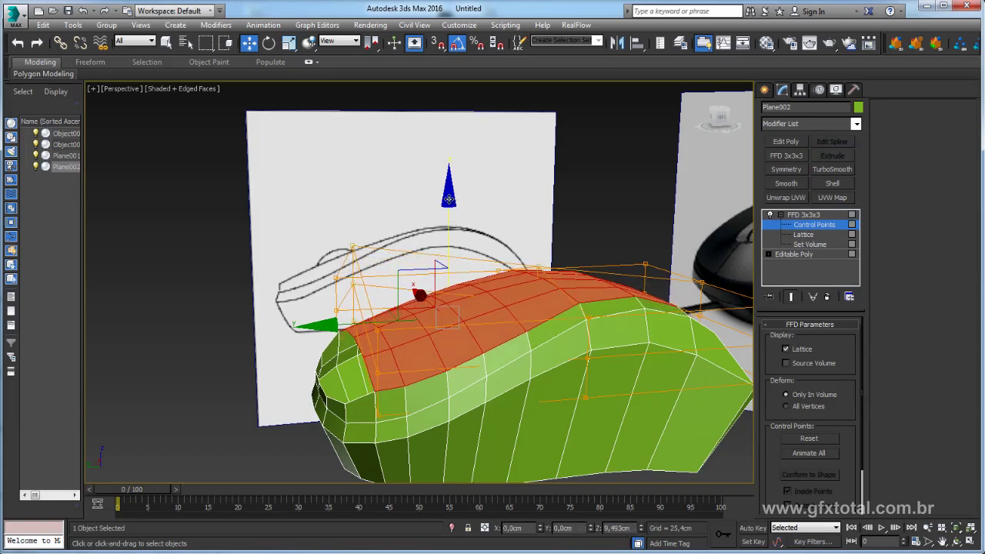
mouse_move(452, 198)
middle_mouse_down("alt")
mouse_move(436, 252)
mouse_move(474, 246)
mouse_move(375, 391)
middle_mouse_up("alt")
Lift the central lattice control point to raise the middle of the top to the reference profile.
left_click(352, 303)
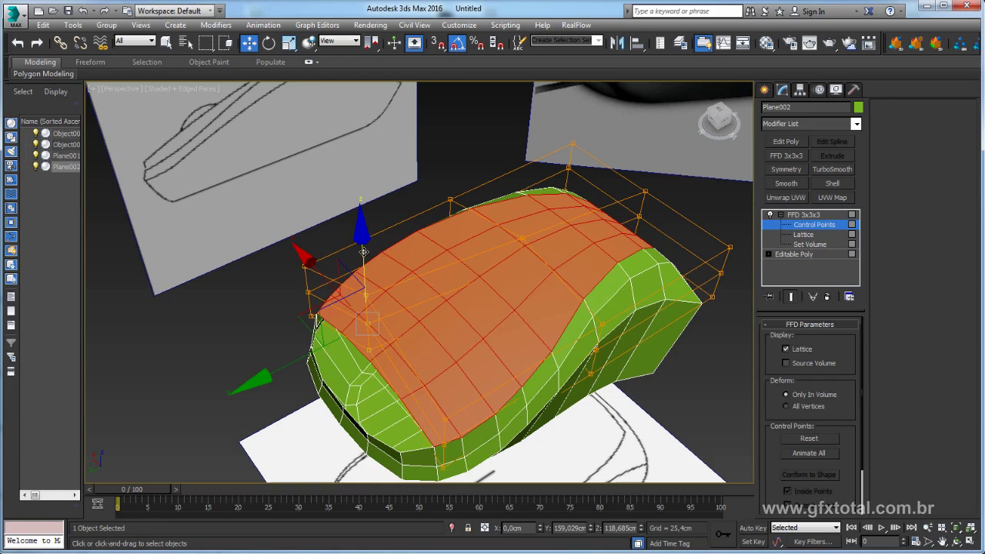
mouse_move(353, 303)
middle_mouse_down("alt")
mouse_move(488, 315)
mouse_move(578, 226)
middle_mouse_up("alt")
left_click(566, 231)
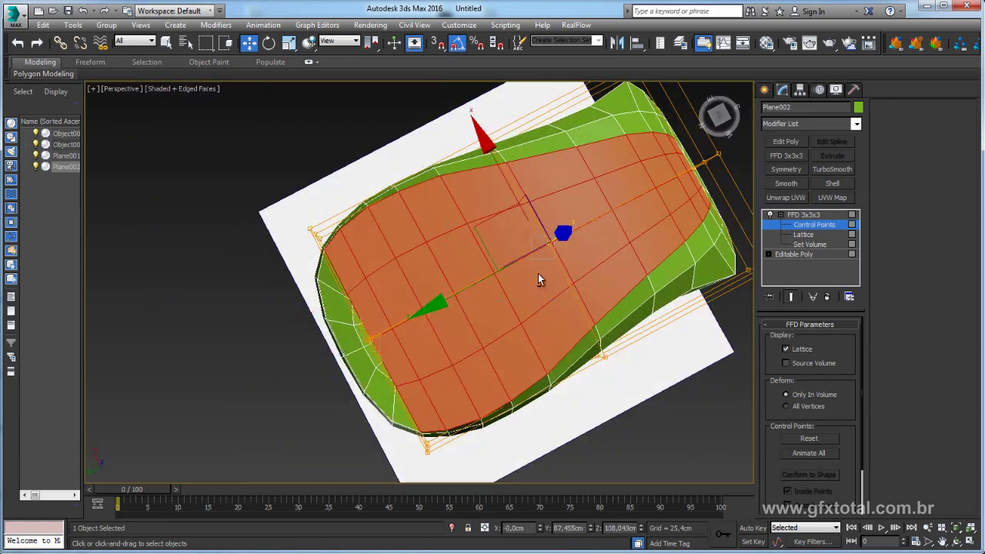
middle_click_drag(541, 277, 508, 194, "alt")
left_click_drag(504, 197, 502, 187)
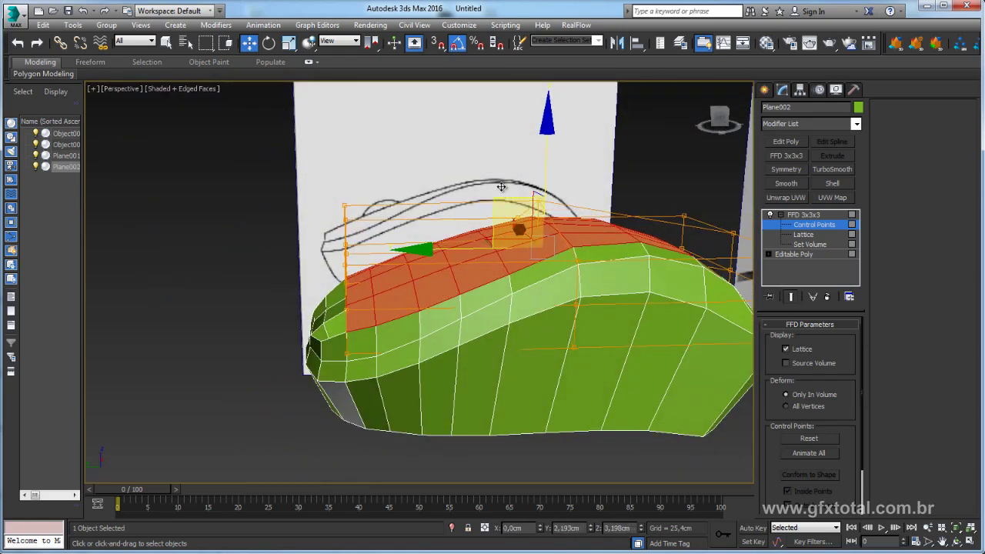
middle_click_drag(503, 192, 543, 174, "alt")
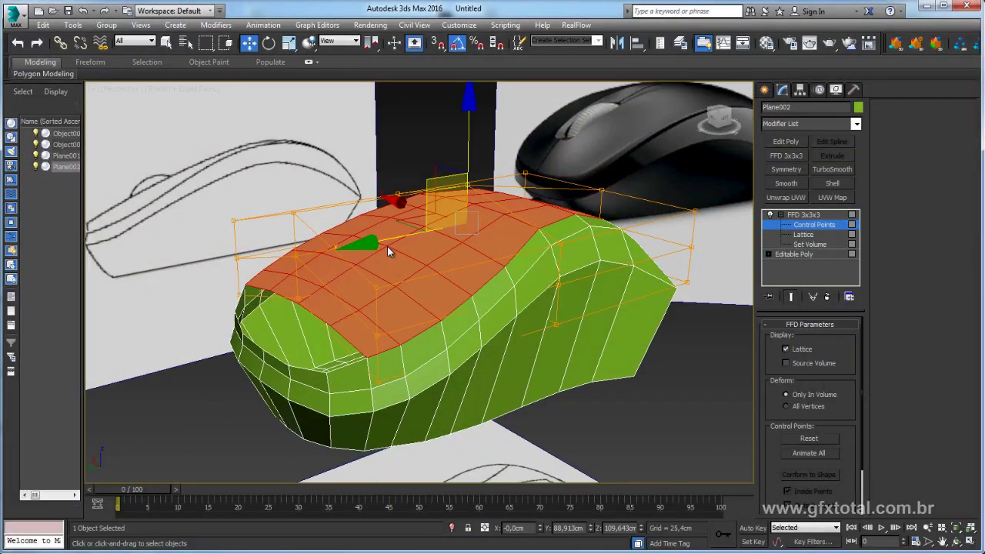
right_click(369, 247)
mouse_move(394, 374)
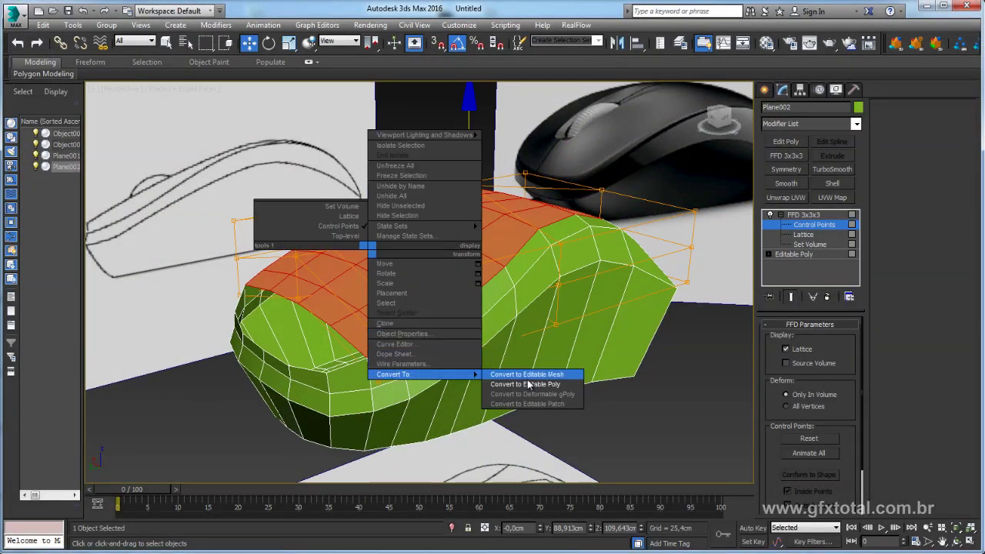
Collapse the FFD into an editable poly and select the rim edges around the front slit.
left_click(528, 384)
middle_click_drag(528, 385, 531, 324, "alt")
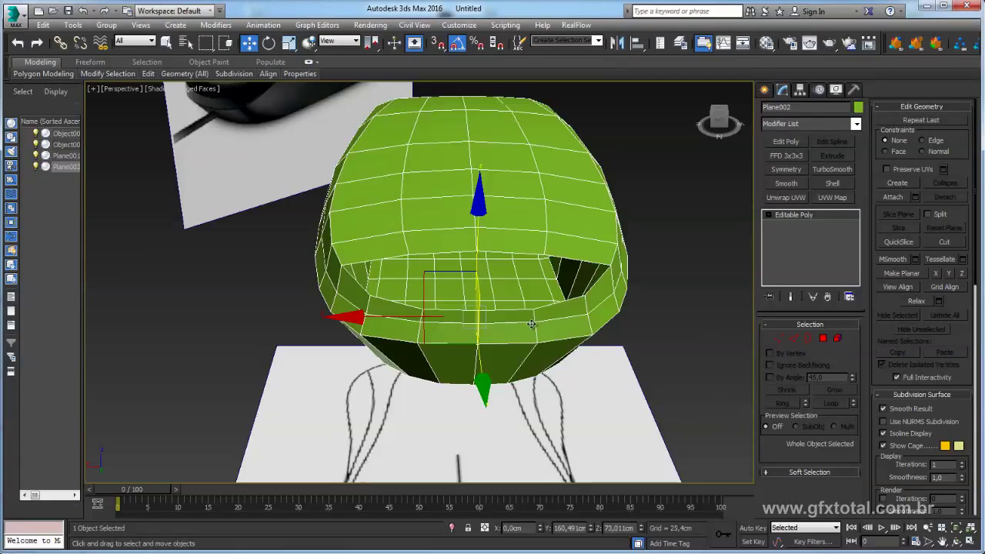
left_click(792, 338)
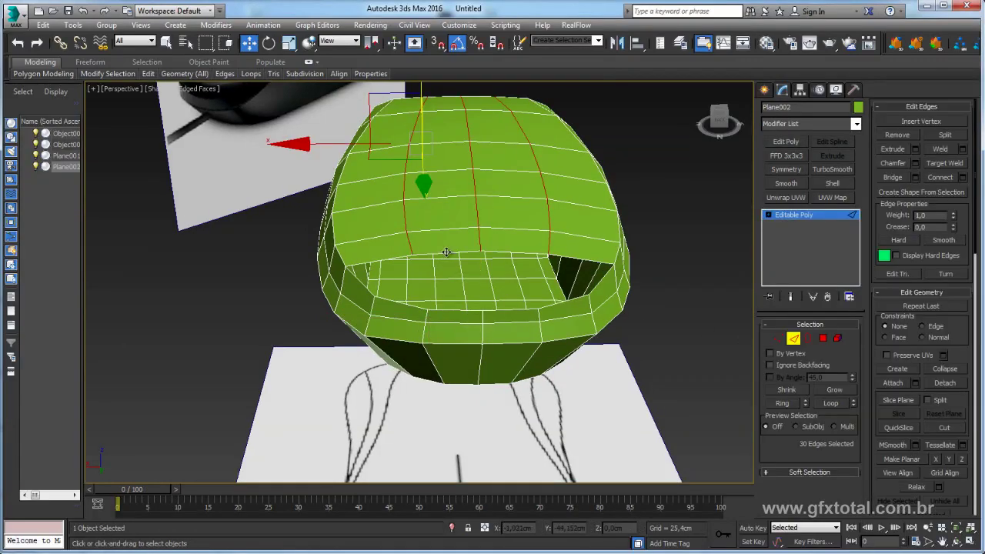
left_click(447, 253)
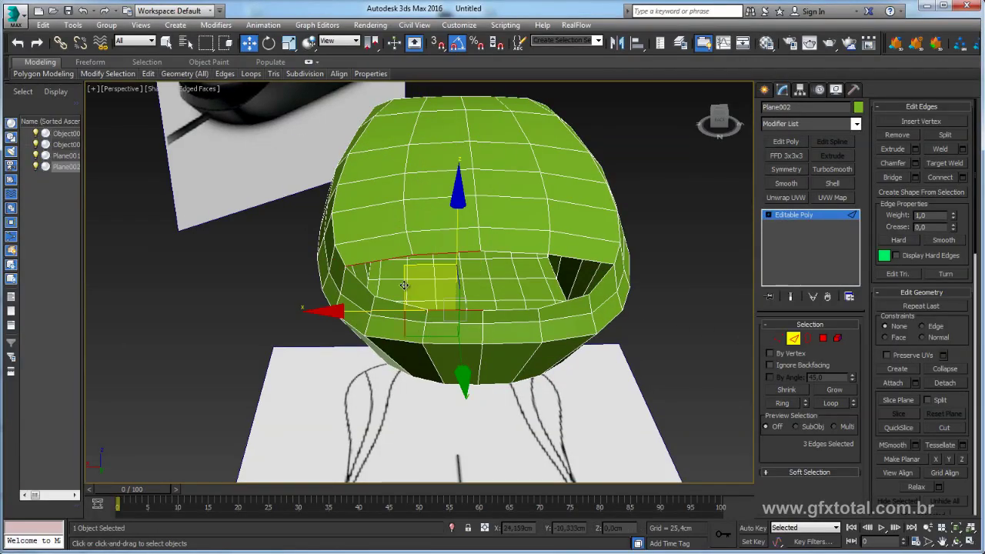
left_click(404, 285, "ctrl")
Target-weld the slit's edges together to close the gap in the front rim.
mouse_move(404, 285)
middle_mouse_down("alt")
mouse_move(408, 238)
mouse_move(494, 320)
mouse_move(447, 295)
middle_mouse_up("alt")
scroll(493, 320, "up", 5)
scroll(493, 320, "down", 5)
scroll(447, 293, "up", 2)
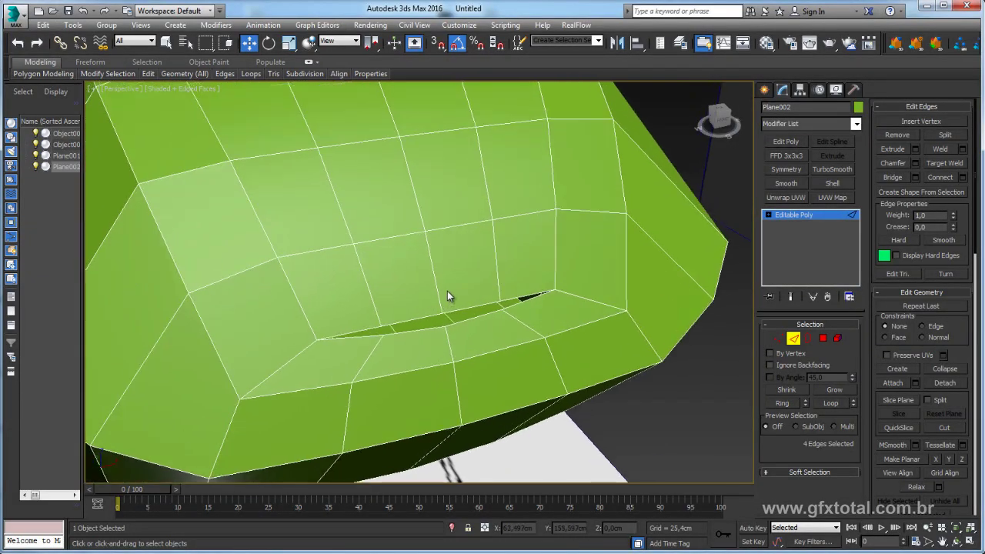
left_click(952, 162)
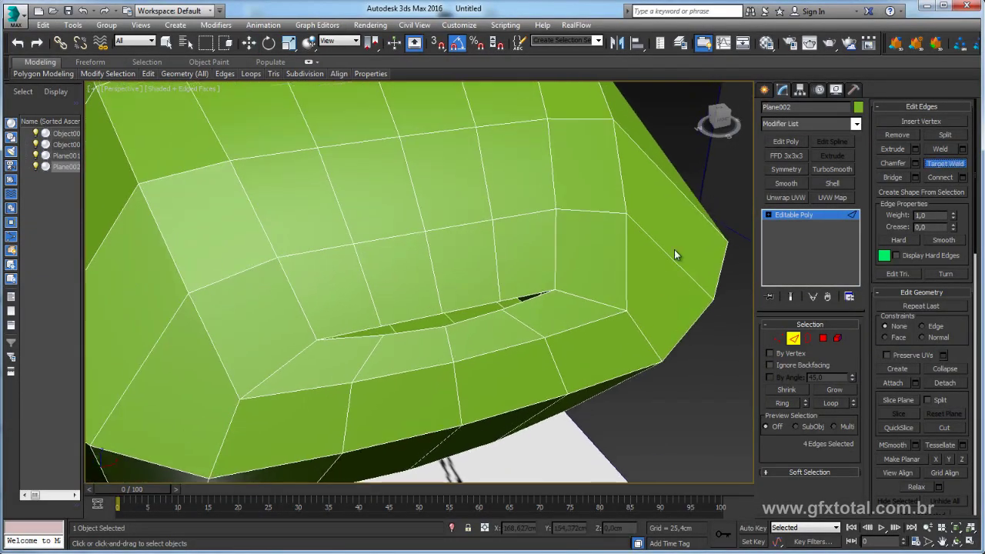
left_click(473, 320)
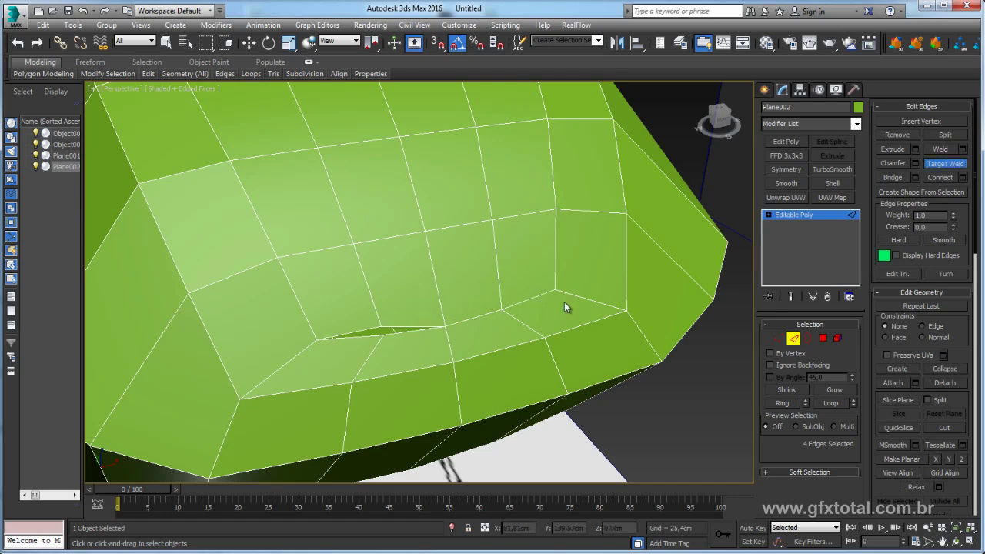
left_click(401, 333)
scroll(475, 334, "down", 4)
key("w")
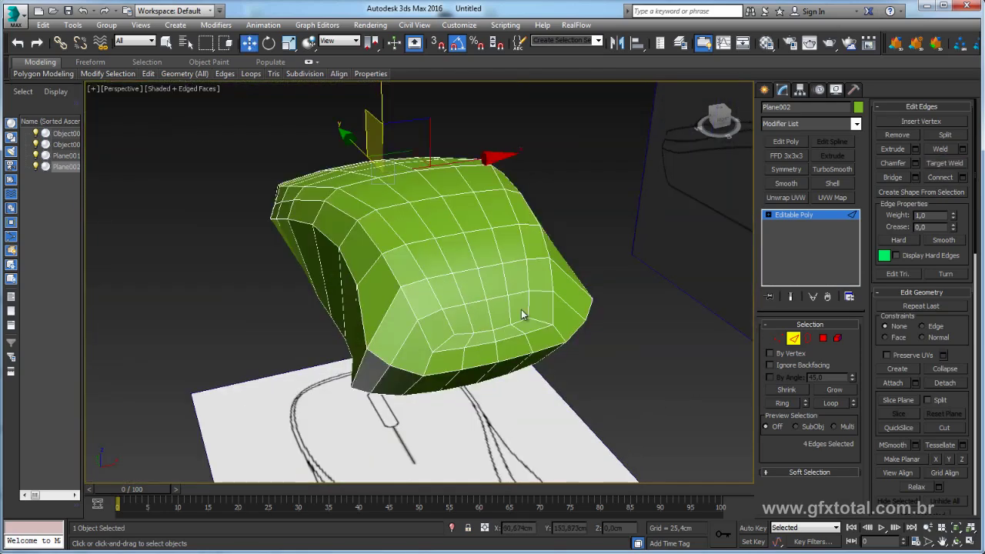
mouse_move(523, 314)
middle_mouse_down("alt")
mouse_move(508, 388)
mouse_move(554, 370)
middle_mouse_up("alt")
Add a Symmetry modifier mirroring the shell across Z with Flip enabled.
left_click(798, 216)
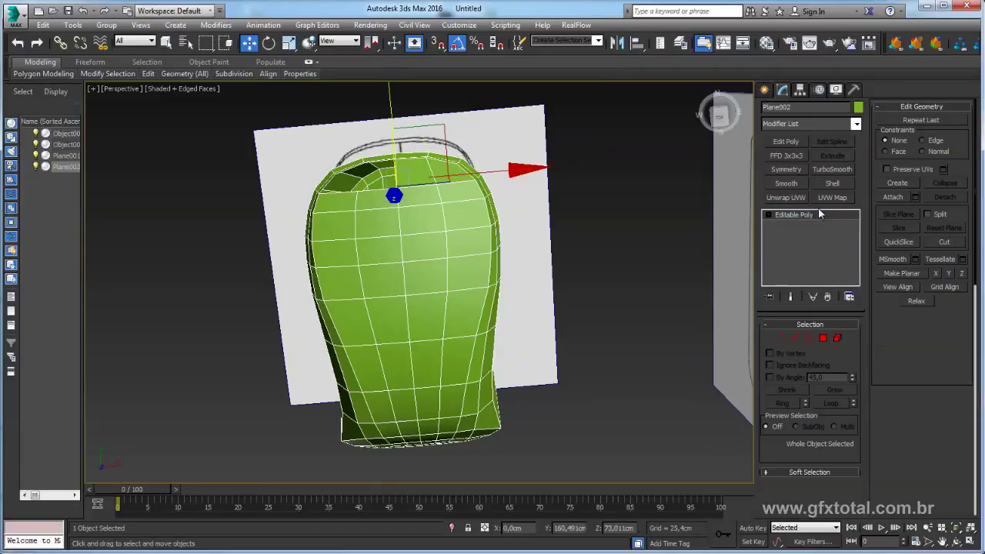
left_click(786, 170)
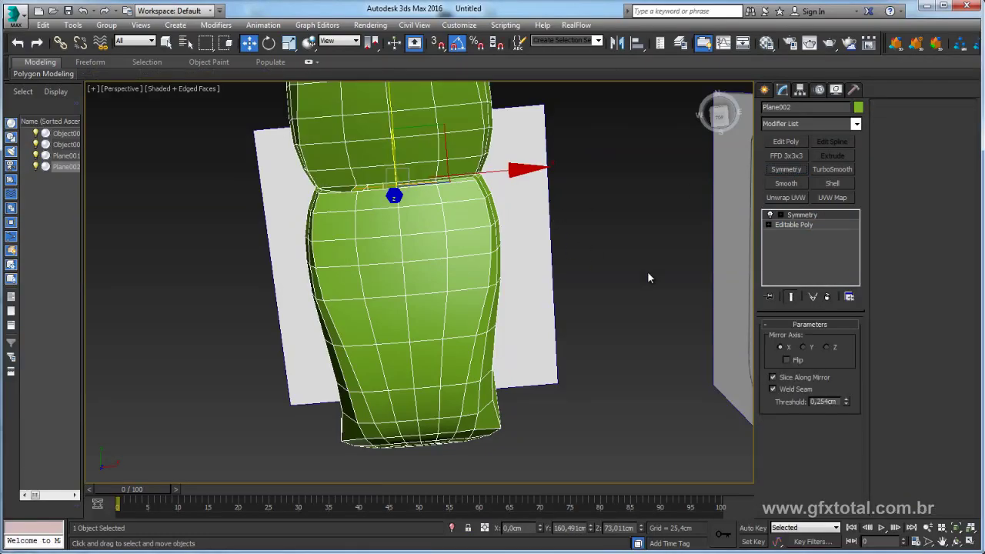
left_click(827, 348)
left_click(787, 360)
mouse_move(523, 301)
middle_mouse_down("alt")
mouse_move(441, 326)
mouse_move(492, 314)
mouse_move(411, 321)
mouse_move(295, 370)
mouse_move(281, 310)
mouse_move(369, 308)
mouse_move(484, 281)
mouse_move(479, 316)
mouse_move(404, 339)
middle_mouse_up("alt")
Collapse the mirrored shell into a single editable poly.
right_click(427, 265)
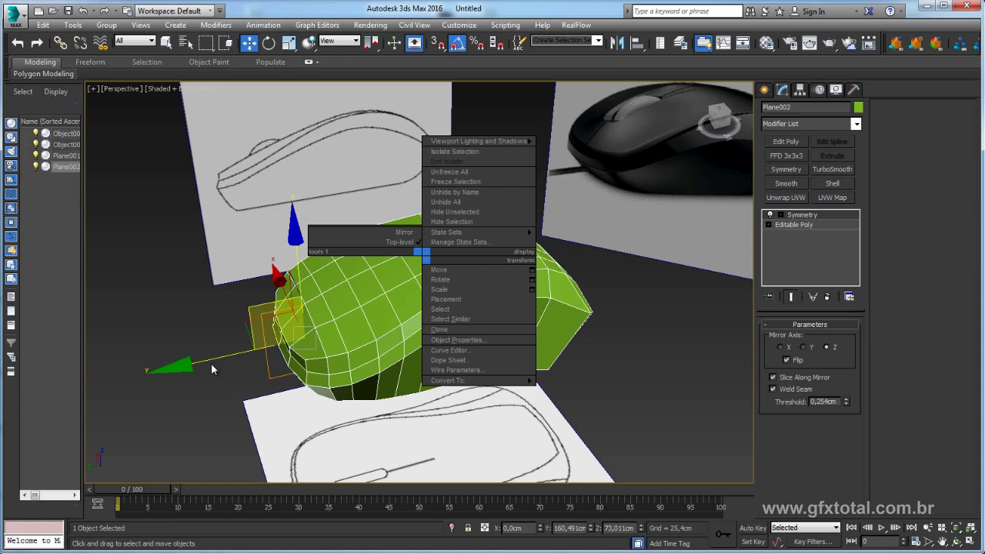
left_click(353, 321)
right_click(417, 272)
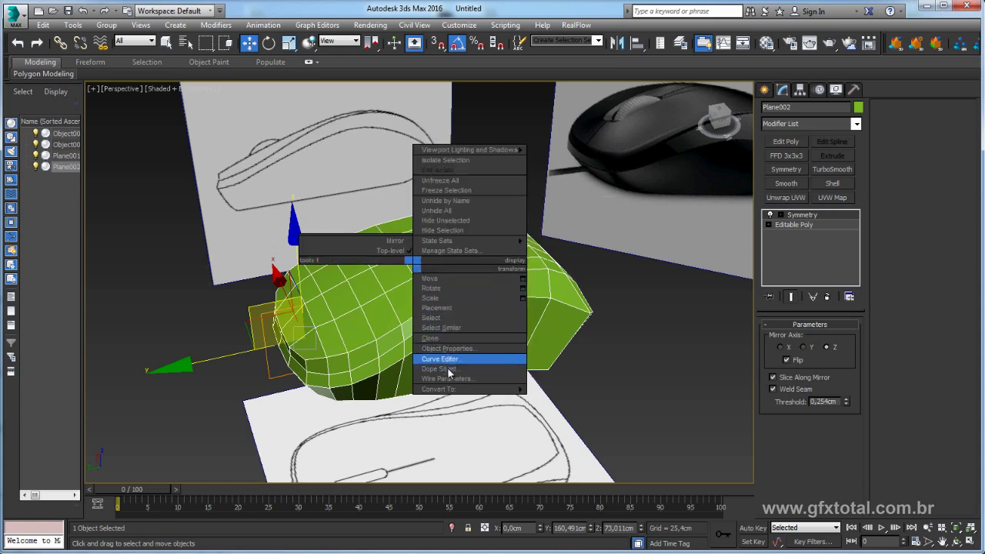
mouse_move(448, 380)
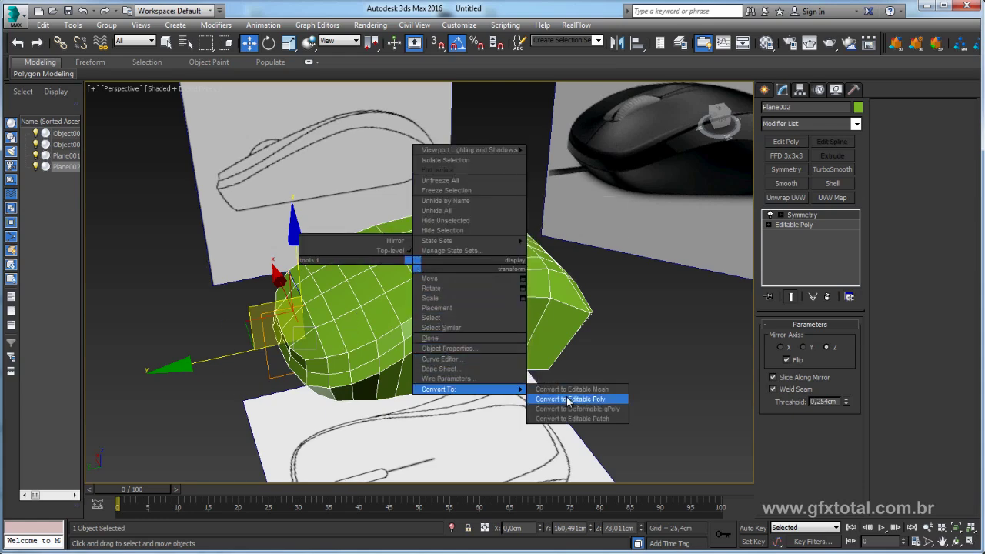
left_click(568, 401)
mouse_move(422, 316)
middle_mouse_down("alt")
mouse_move(491, 307)
mouse_move(709, 348)
middle_mouse_up("alt")
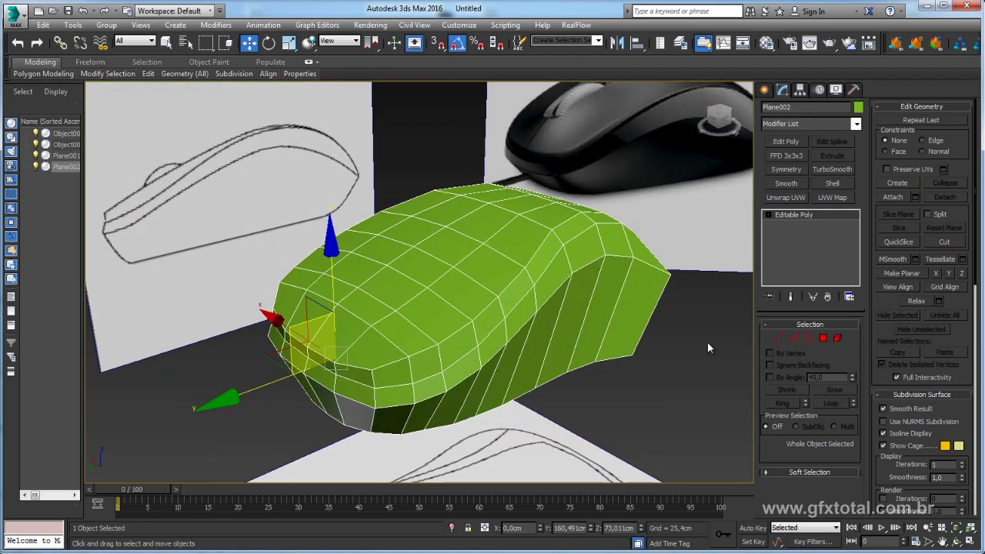
left_click(823, 339)
middle_click_drag(577, 282, 577, 334, "alt")
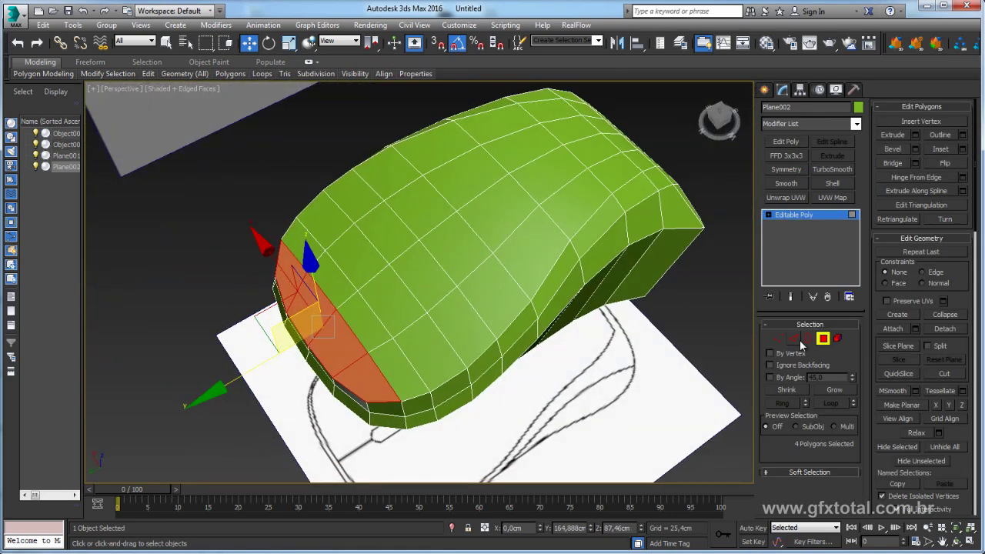
Box-select the edges along the centre line of the shell's top, refining from several views.
left_click(796, 340)
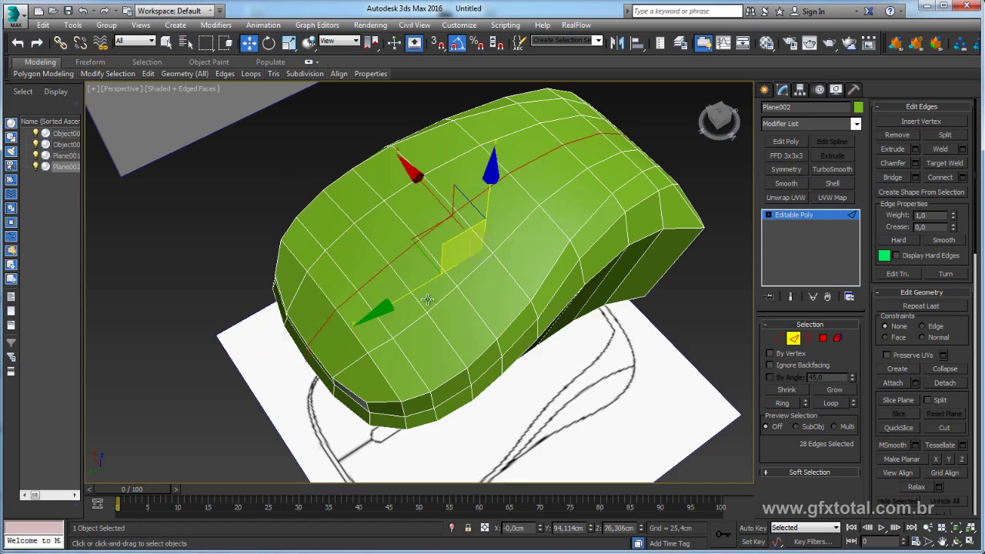
middle_click_drag(372, 278, 592, 337, "alt")
left_click_drag(545, 375, 358, 329)
left_click_drag(225, 258, 224, 260)
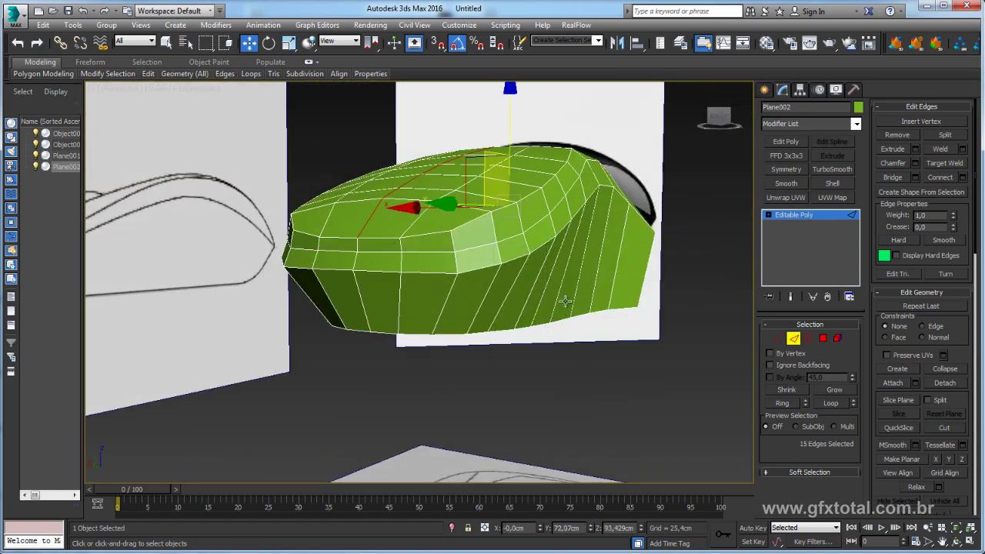
mouse_move(225, 260)
middle_mouse_down("alt")
mouse_move(466, 319)
mouse_move(599, 378)
middle_mouse_up("alt")
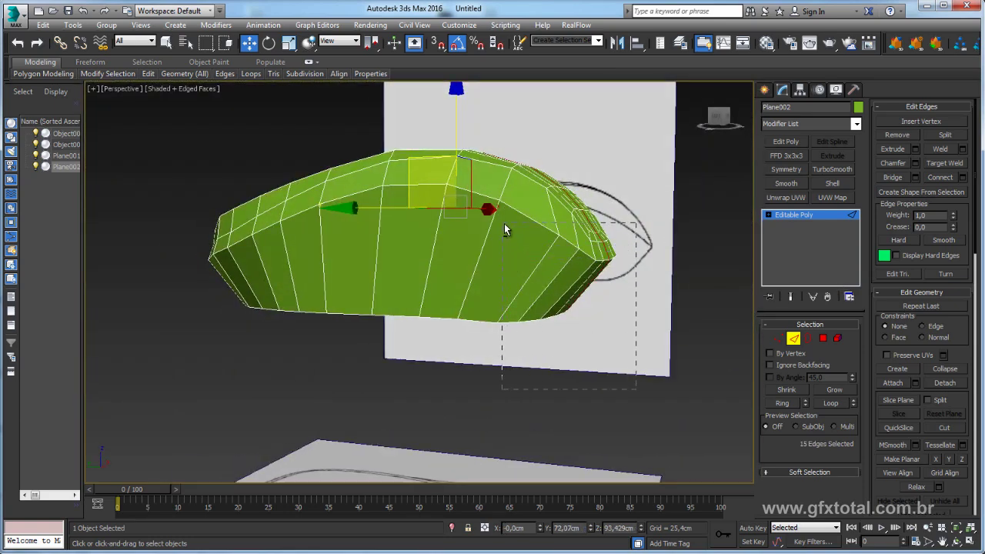
left_click_drag(504, 229, 504, 228)
mouse_move(504, 229)
middle_mouse_down("alt")
mouse_move(578, 266)
mouse_move(426, 341)
mouse_move(450, 313)
mouse_move(536, 323)
mouse_move(622, 301)
middle_mouse_up("alt")
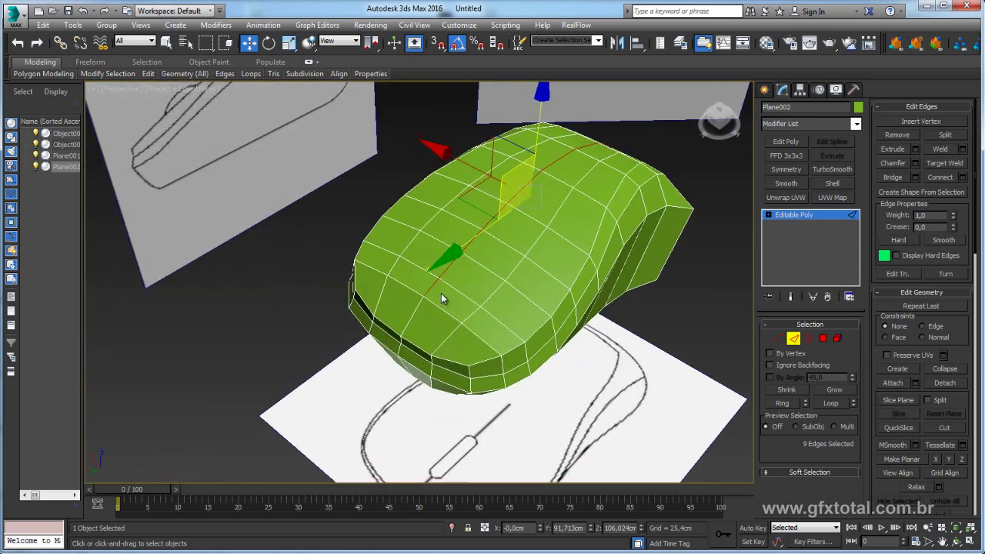
scroll(442, 298, "up", 2)
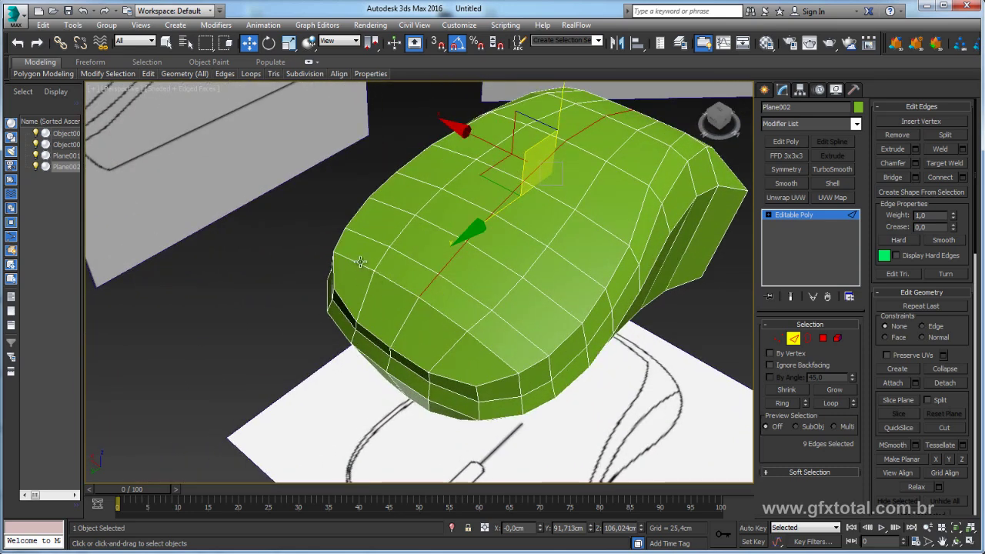
Select three vertices at the shell's front, try moving them, then undo.
left_click(780, 338)
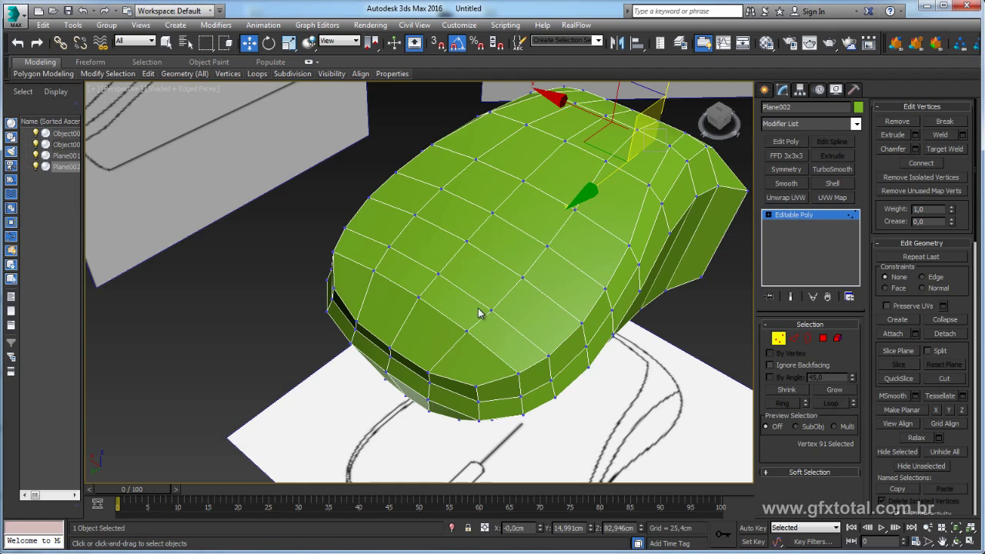
left_click(418, 298)
left_click(374, 272, "ctrl")
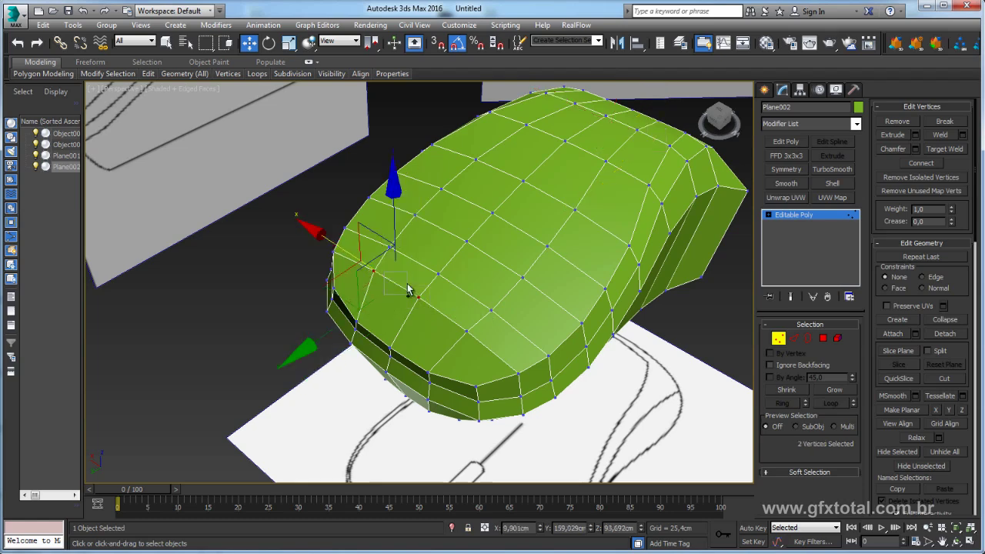
left_click(466, 332, "ctrl")
middle_click_drag(466, 332, 504, 329, "alt")
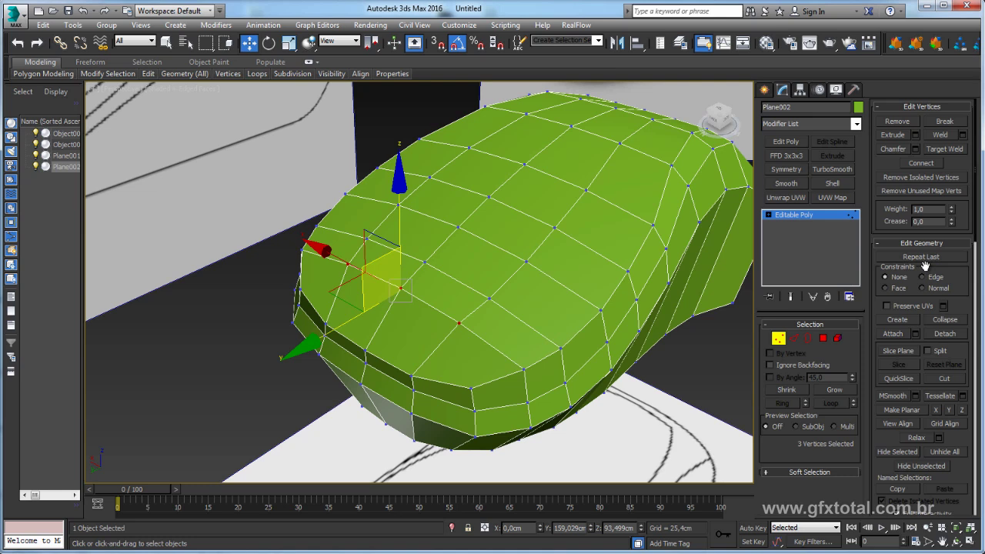
left_click_drag(364, 333, 327, 353)
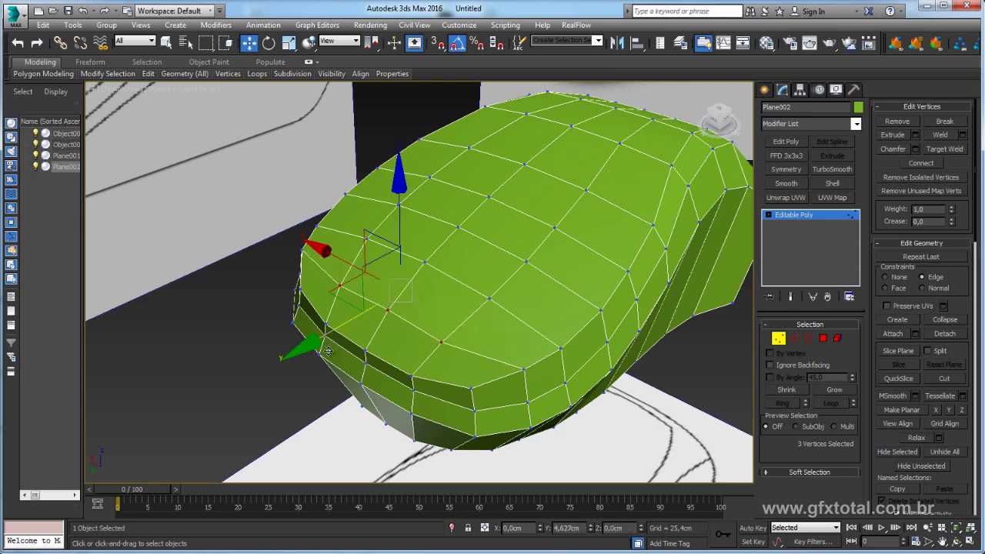
key("ctrl+z")
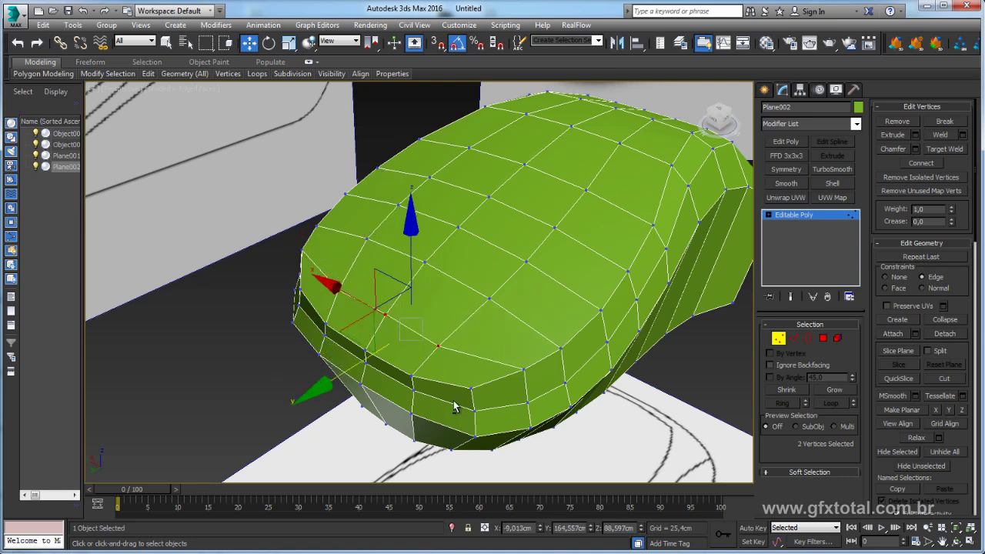
key("ctrl+z")
key("ctrl+z")
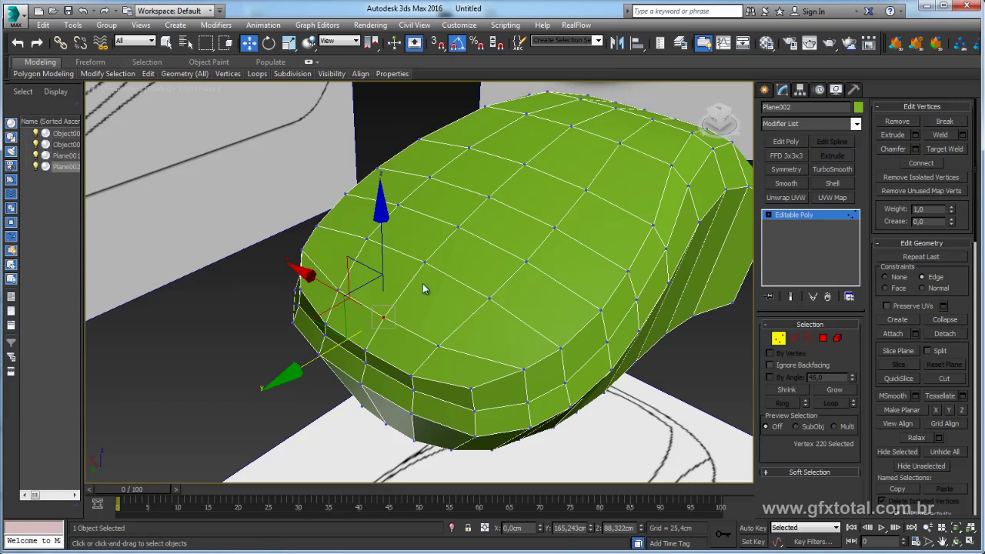
Select three top vertices and extend them to the full vertex loop with Alt+L.
left_click(425, 266)
left_click(490, 298, "ctrl")
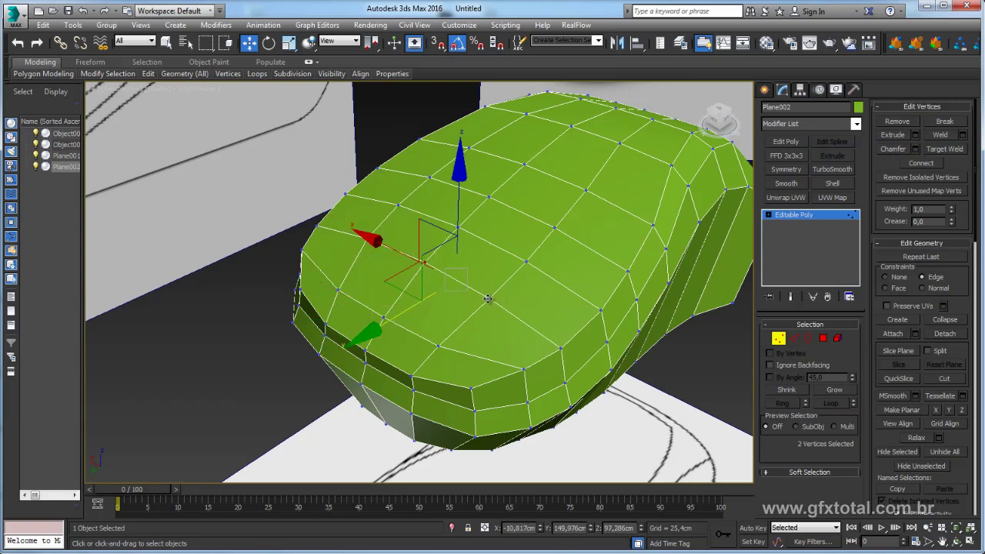
left_click(365, 241, "ctrl")
left_click_drag(351, 311, 346, 318)
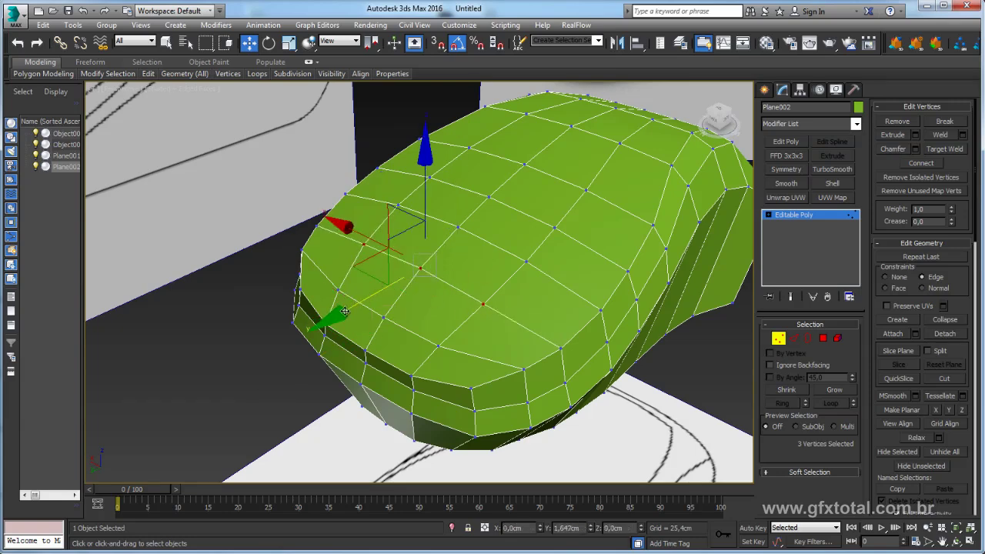
mouse_move(345, 318)
middle_mouse_down("alt")
mouse_move(466, 330)
mouse_move(473, 284)
mouse_move(459, 234)
mouse_move(552, 266)
mouse_move(545, 248)
mouse_move(559, 326)
mouse_move(487, 291)
middle_mouse_up("alt")
key("alt+l")
Slide the vertex loop sideways into the centre-seam position.
left_click_drag(465, 265, 479, 263)
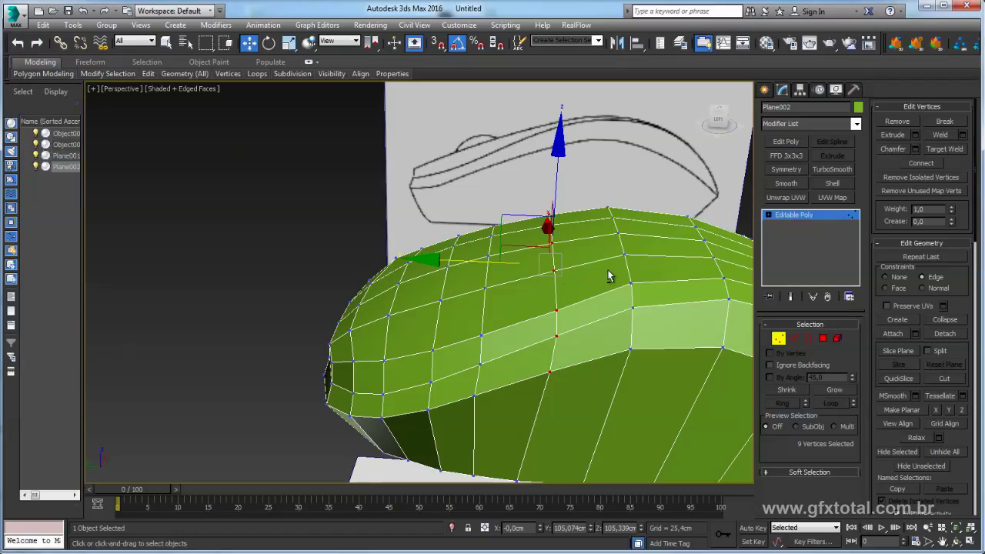
middle_click_drag(608, 273, 603, 208, "alt")
middle_click_drag(645, 330, 573, 264, "alt")
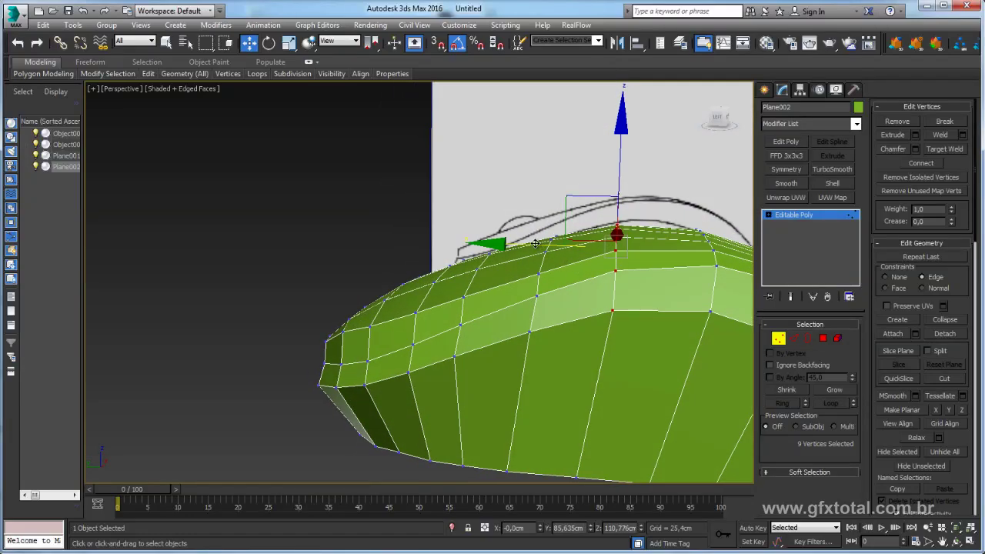
left_click_drag(535, 243, 551, 244)
mouse_move(551, 245)
middle_mouse_down("alt")
mouse_move(593, 319)
mouse_move(501, 314)
mouse_move(583, 337)
mouse_move(622, 277)
middle_mouse_up("alt")
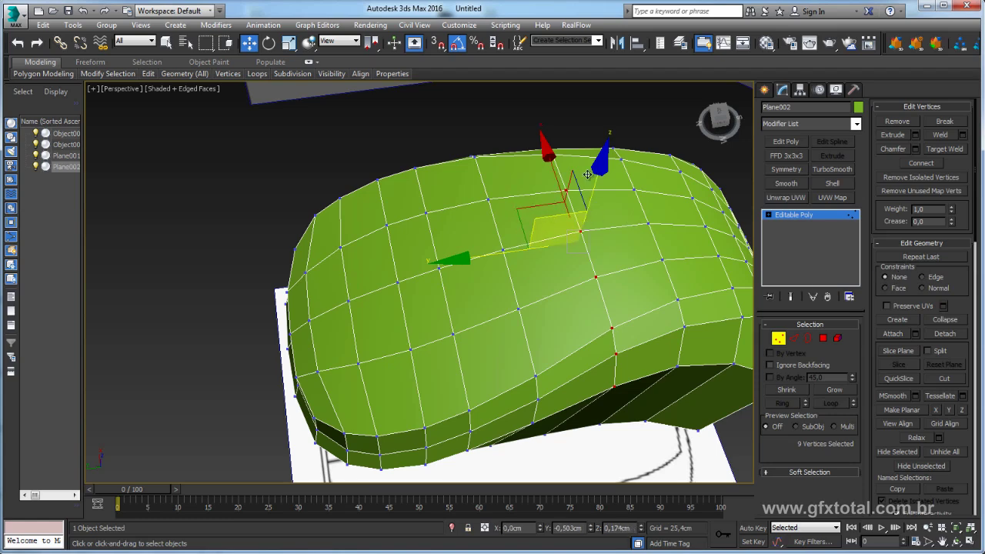
left_click_drag(587, 175, 593, 153)
key("ctrl+z")
left_click_drag(548, 214, 598, 222)
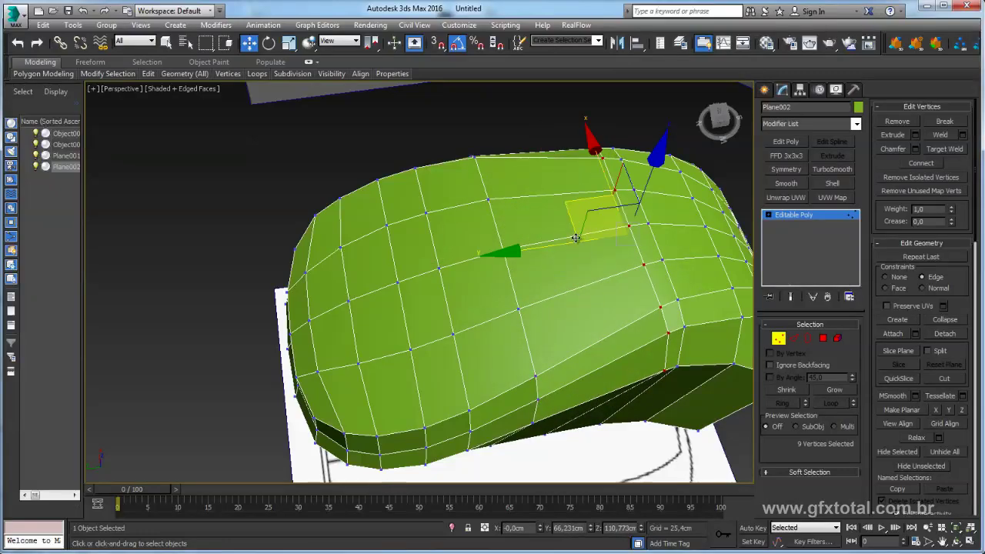
mouse_move(599, 223)
middle_mouse_down("alt")
mouse_move(590, 216)
mouse_move(594, 264)
mouse_move(651, 268)
mouse_move(579, 299)
middle_mouse_up("alt")
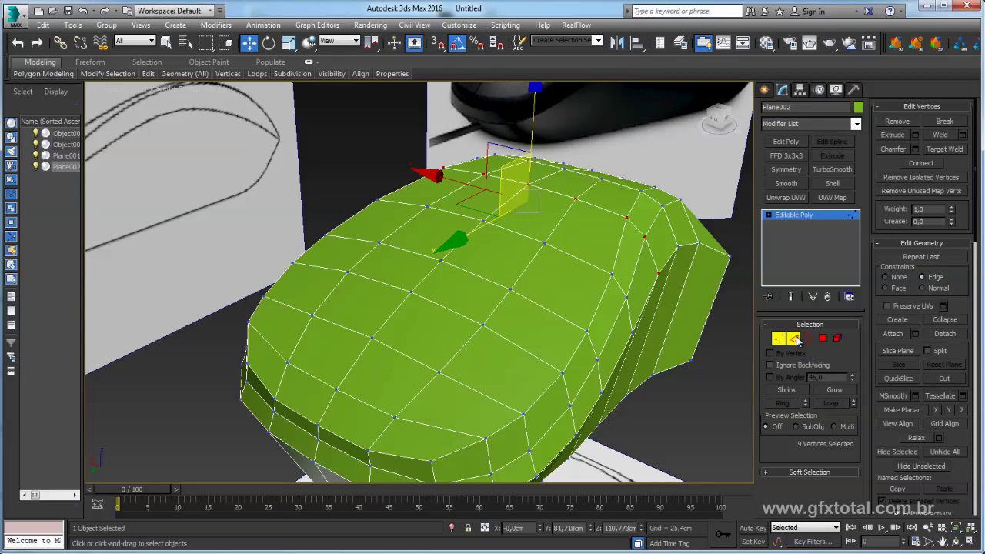
left_click(793, 337)
mouse_move(451, 279)
middle_mouse_down("alt")
mouse_move(556, 329)
mouse_move(475, 311)
mouse_move(520, 309)
middle_mouse_up("alt")
Grow the polygon selection over the whole top and detach it as a separate object.
left_click(823, 338, "ctrl")
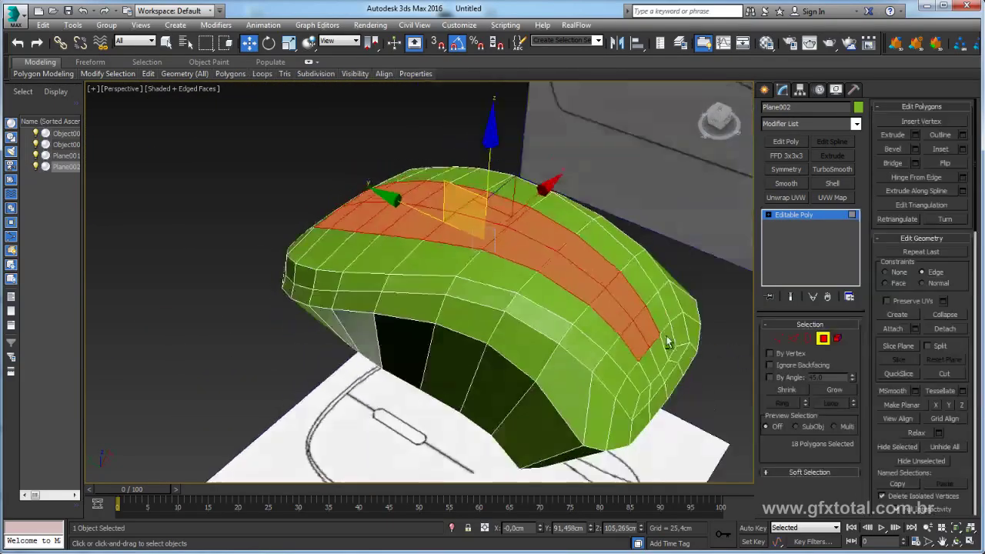
left_click(829, 389)
left_click(829, 390)
middle_click_drag(743, 354, 701, 302, "alt")
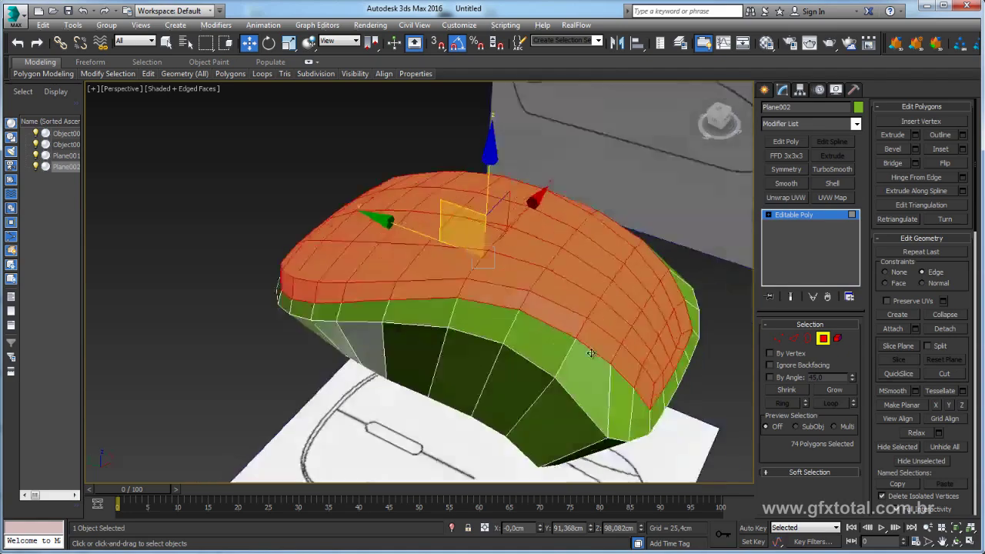
left_click(947, 329)
left_click(531, 288)
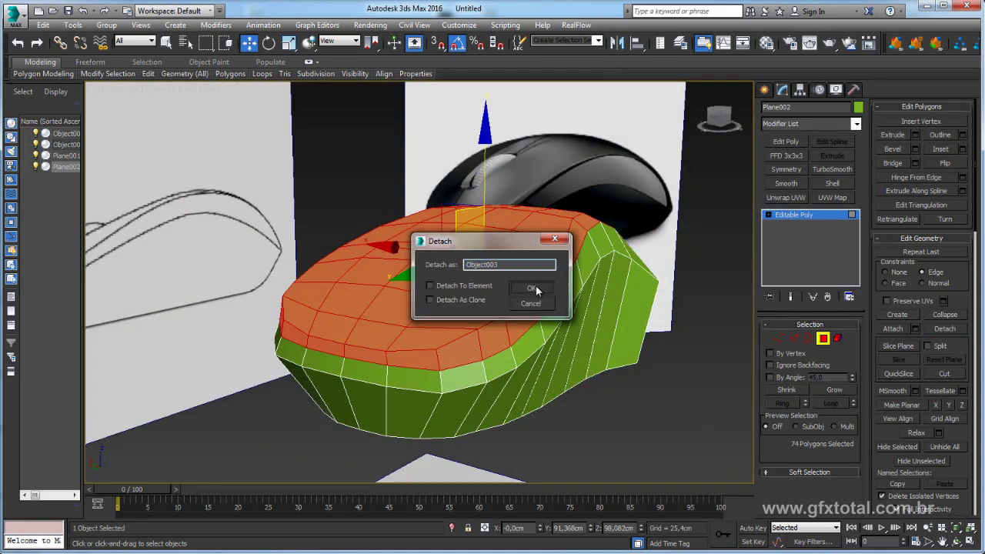
left_click(793, 217)
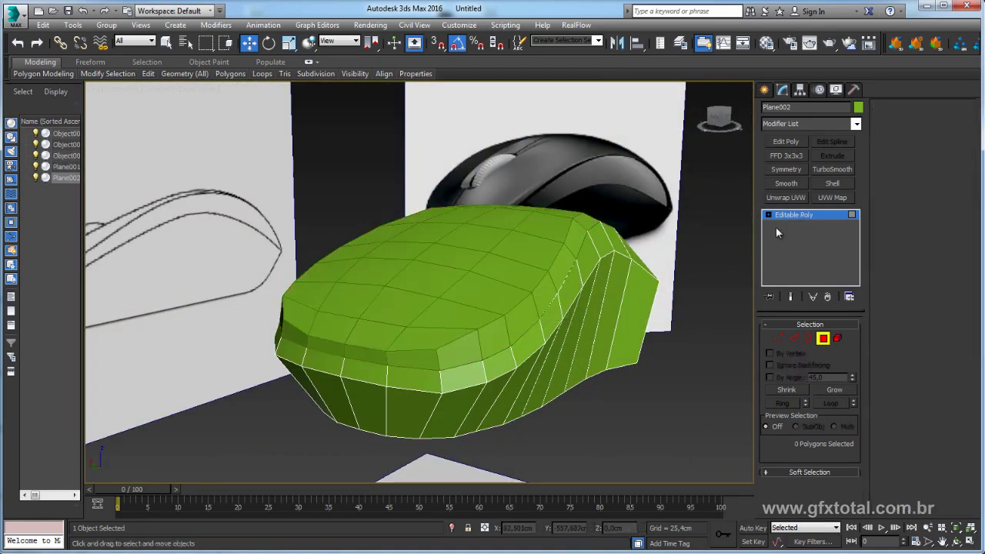
Convert the body's open border into its polygon band and detach it as Object004.
left_click(808, 339)
left_click(541, 263)
middle_click_drag(540, 264, 804, 342, "alt")
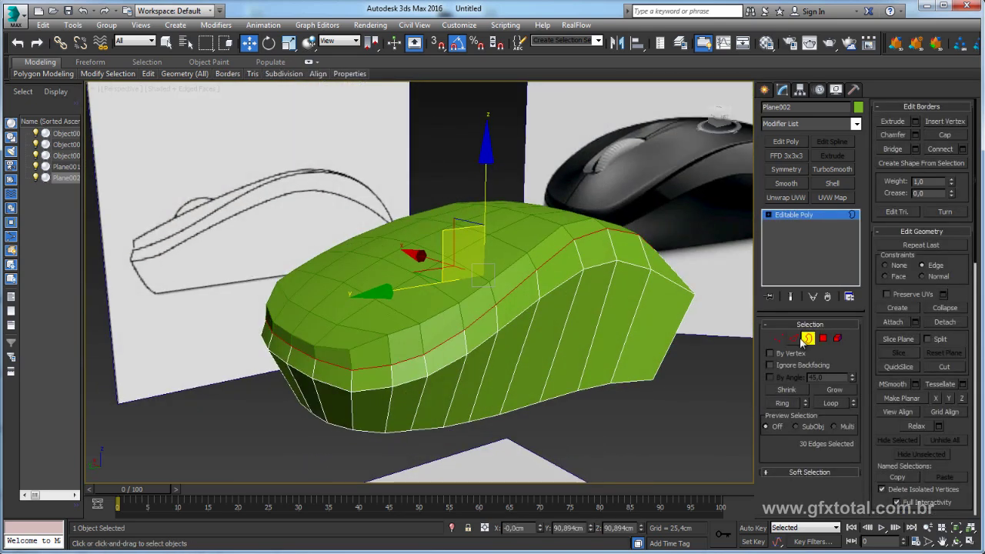
left_click(823, 339, "ctrl")
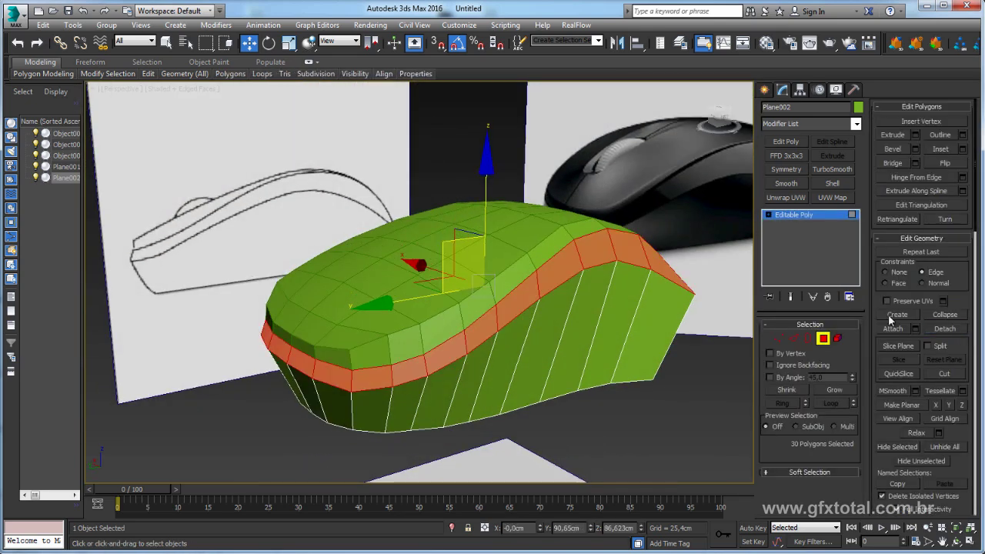
left_click(945, 328)
left_click(528, 282)
left_click(789, 215)
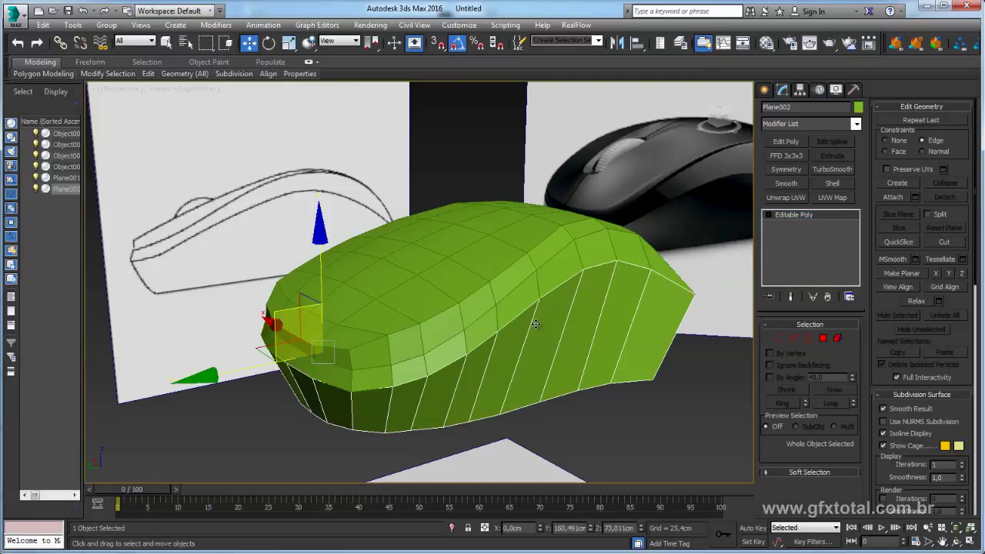
Move Plane002 slightly down along Z.
mouse_move(582, 313)
middle_mouse_down("alt")
mouse_move(592, 301)
mouse_move(573, 302)
middle_mouse_up("alt")
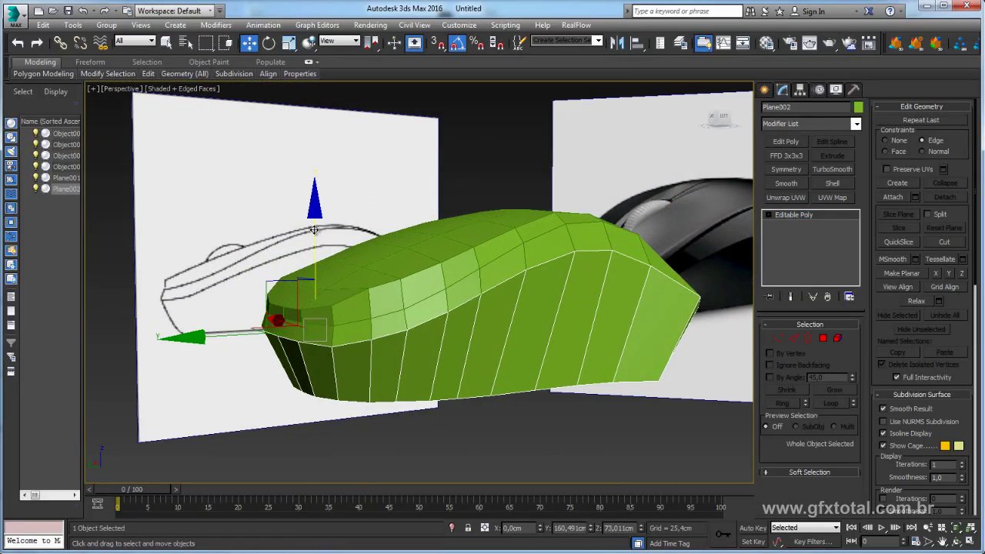
left_click_drag(314, 229, 313, 233)
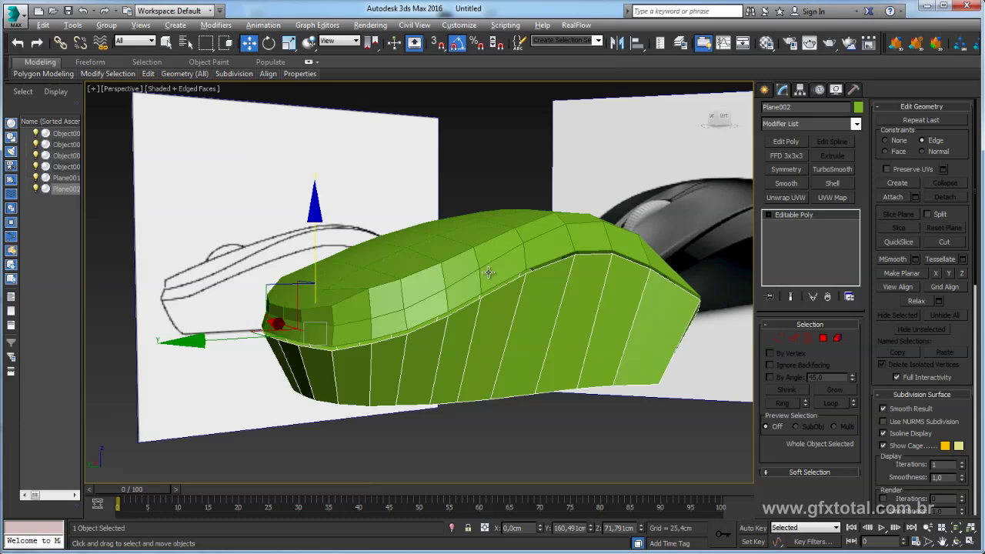
middle_click_drag(488, 272, 506, 297, "alt")
Select the rim band's edge ring and connect a centre edge loop around it.
left_click(522, 304)
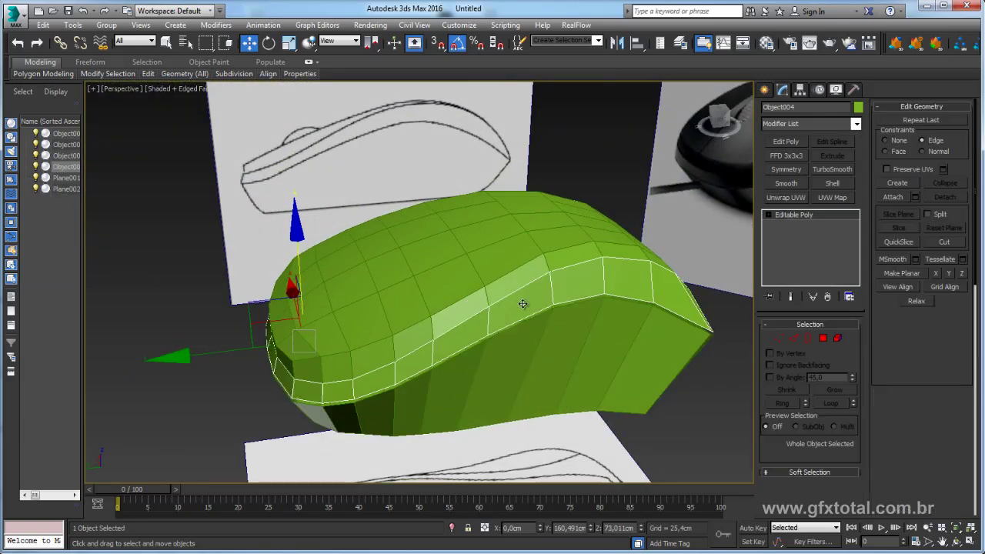
scroll(534, 288, "up", 2)
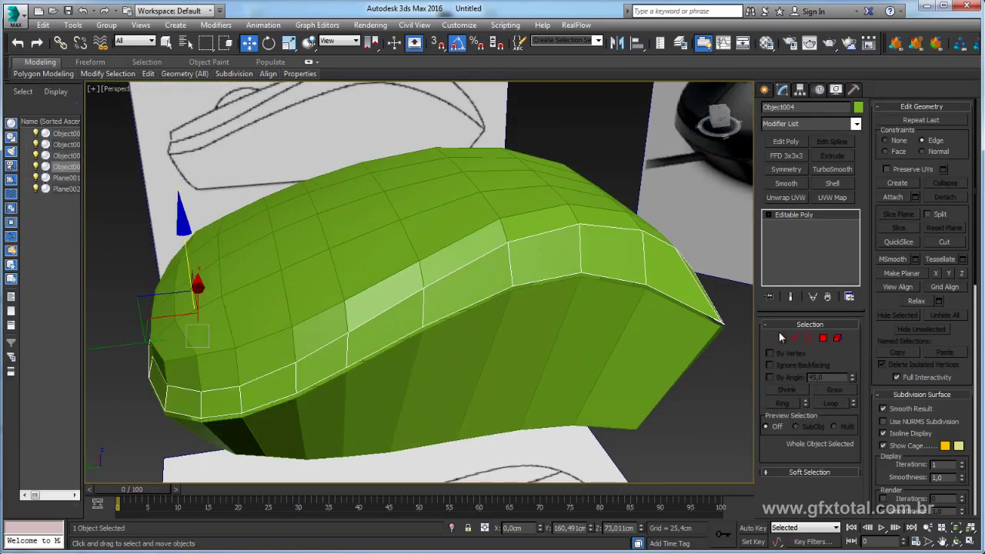
left_click(586, 257)
left_click(782, 403)
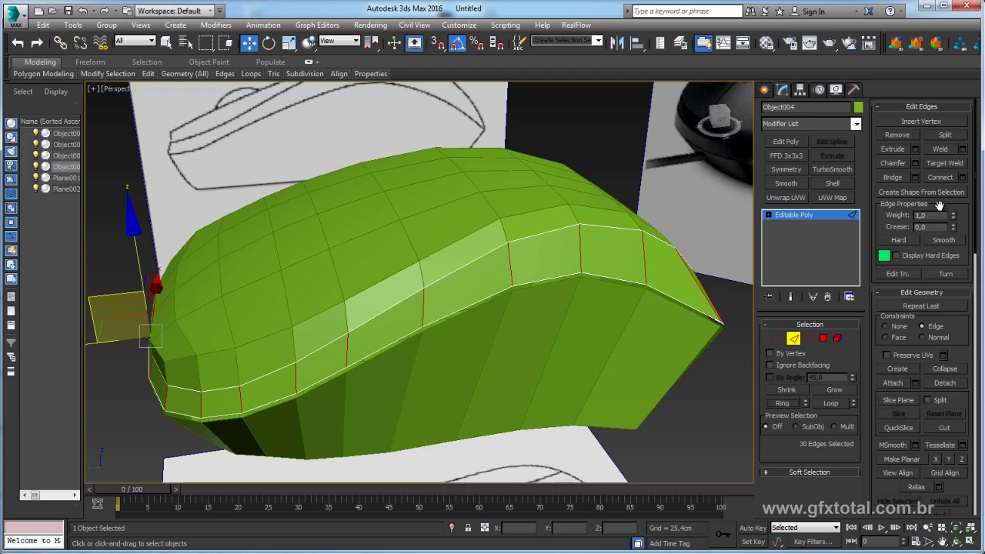
left_click(963, 177)
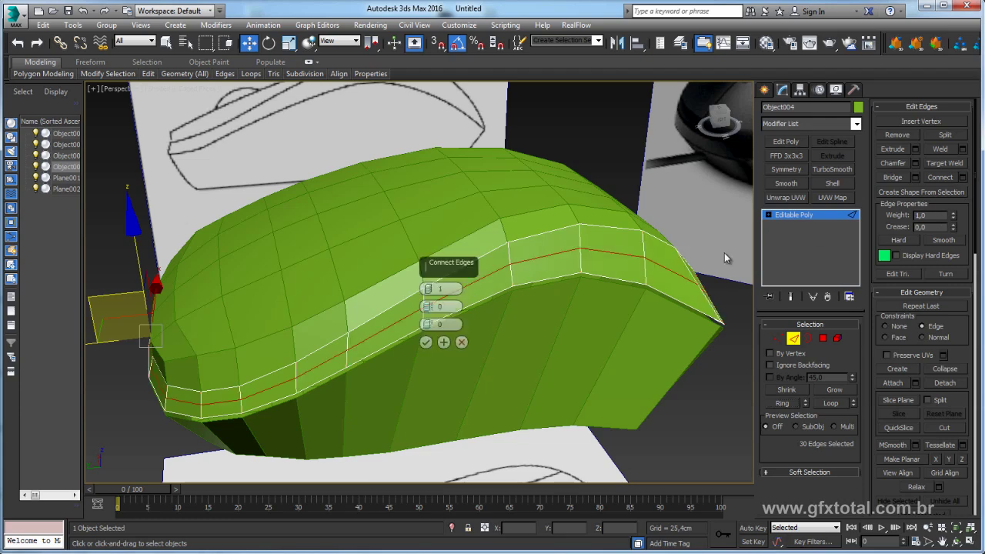
left_click(426, 341)
mouse_move(425, 341)
middle_mouse_down("alt")
mouse_move(459, 329)
mouse_move(505, 243)
middle_mouse_up("alt")
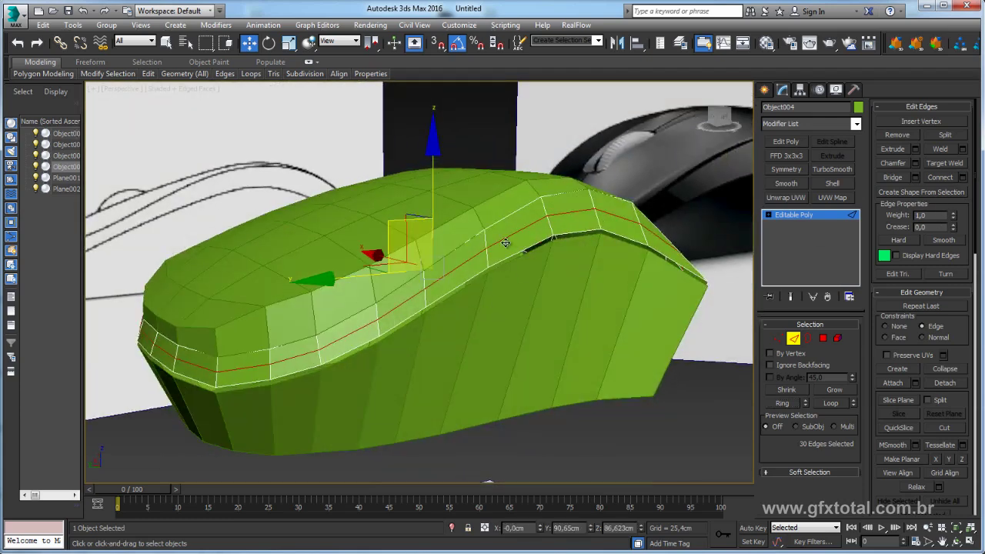
Add a Push modifier to the band and raise Push Value to 0.711cm.
left_click(856, 124)
left_click_drag(860, 200, 859, 456)
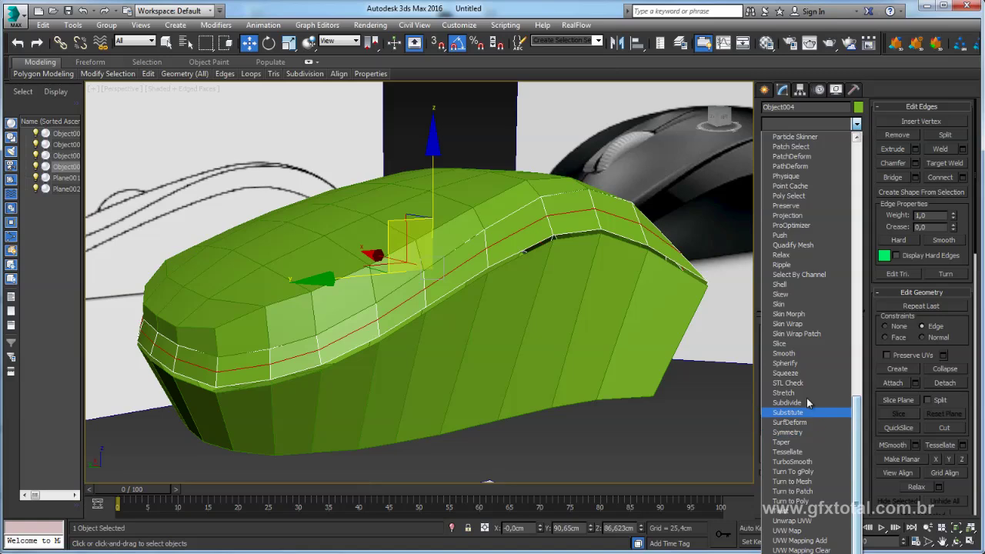
left_click(781, 235)
left_click_drag(853, 343, 852, 325)
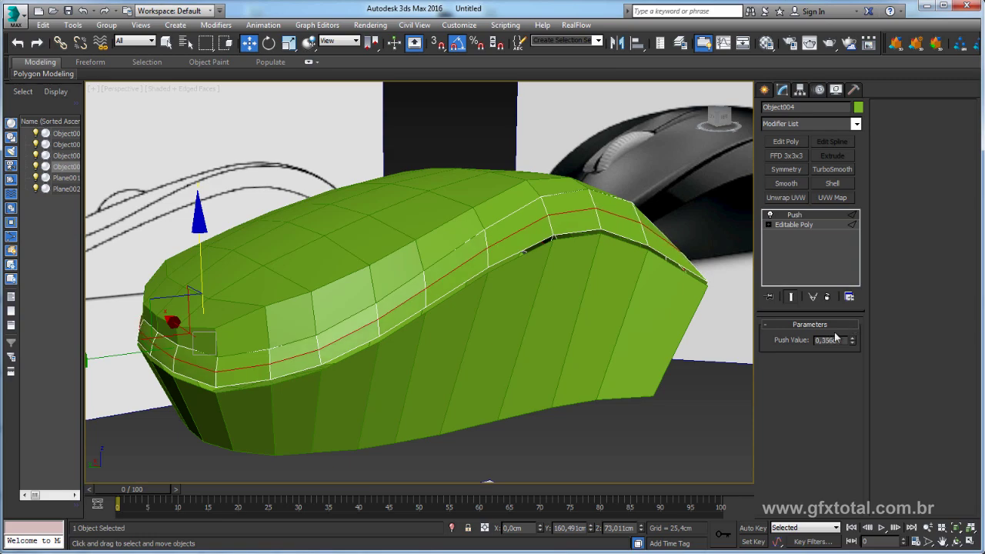
middle_click_drag(585, 338, 672, 340, "alt")
mouse_move(616, 320)
middle_mouse_down("alt")
mouse_move(700, 341)
mouse_move(686, 390)
mouse_move(686, 334)
mouse_move(708, 321)
middle_mouse_up("alt")
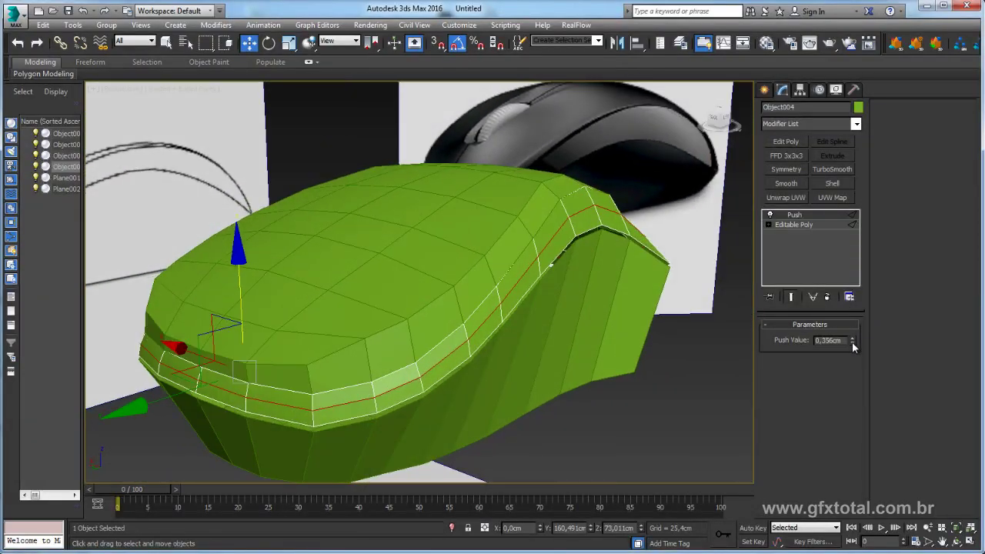
left_click_drag(852, 341, 847, 327)
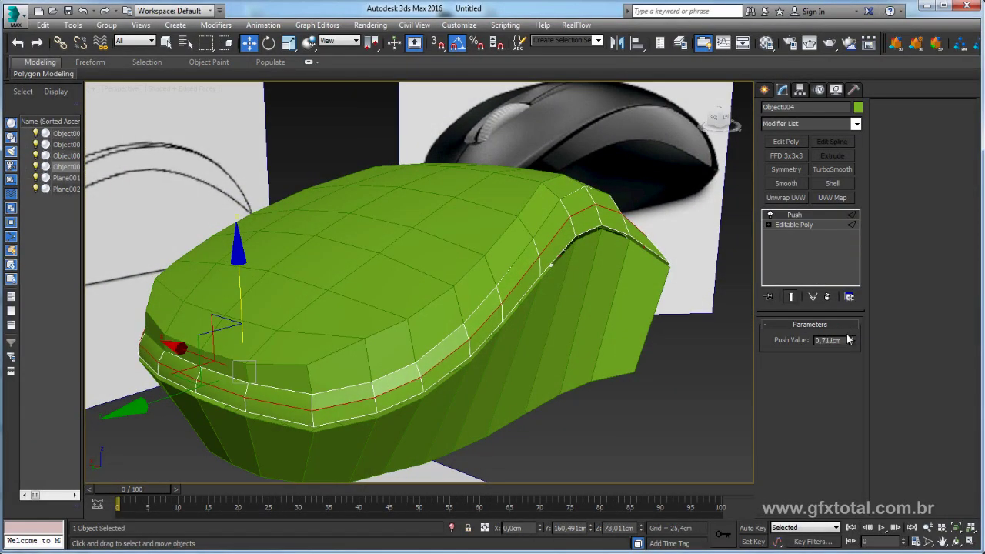
middle_click_drag(677, 320, 659, 316, "alt")
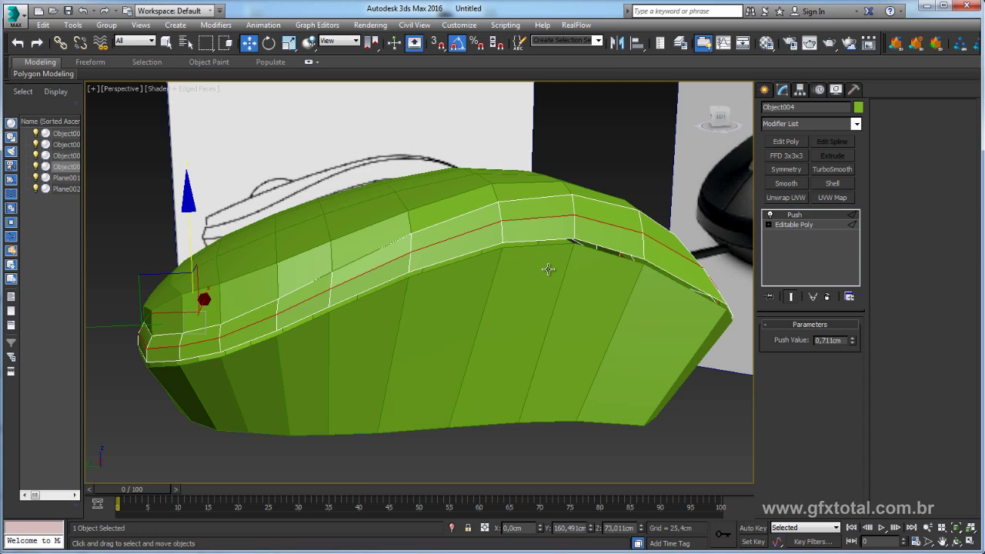
Convert the Push-inflated rim band to an editable poly, keeping its puffed shape.
right_click(548, 269)
mouse_move(570, 390)
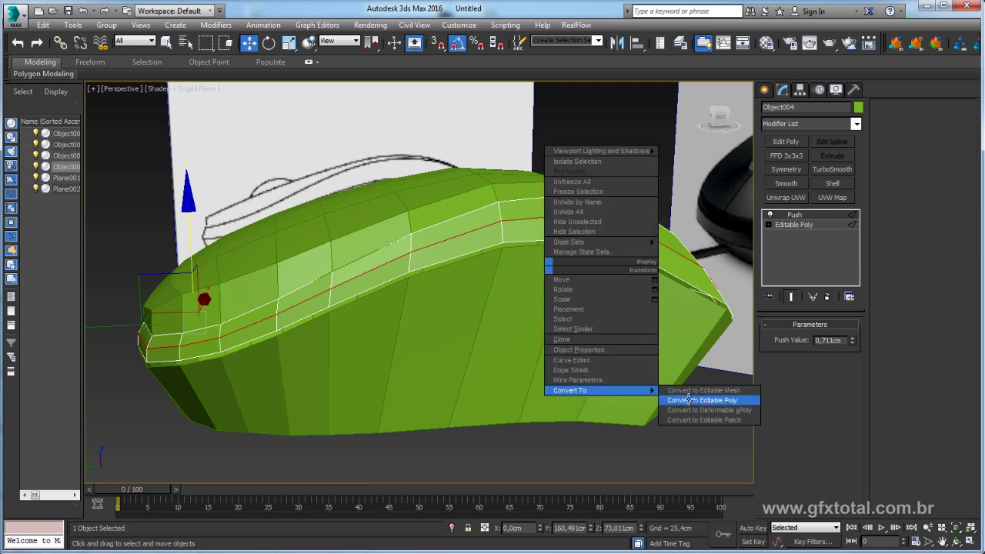
left_click(702, 401)
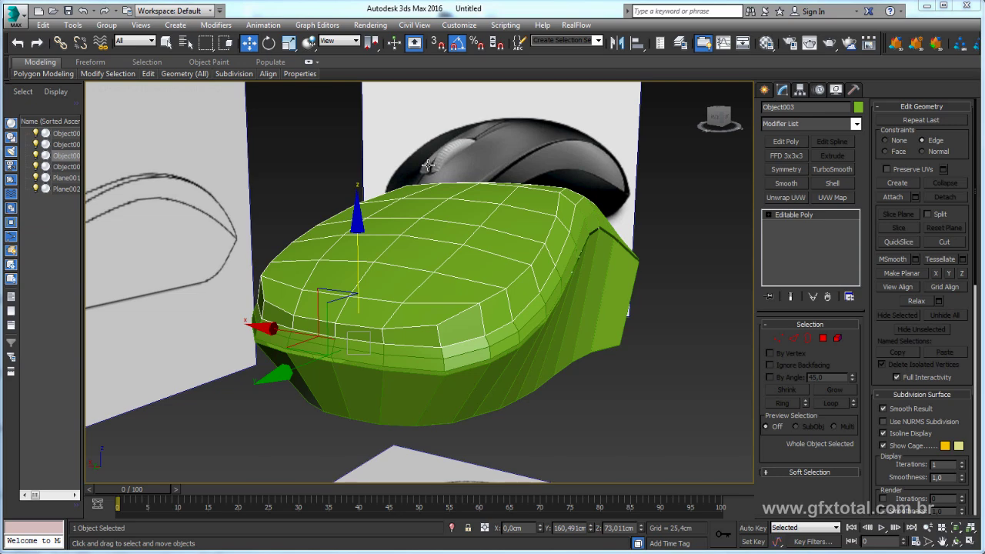
middle_click_drag(525, 176, 562, 135, "alt")
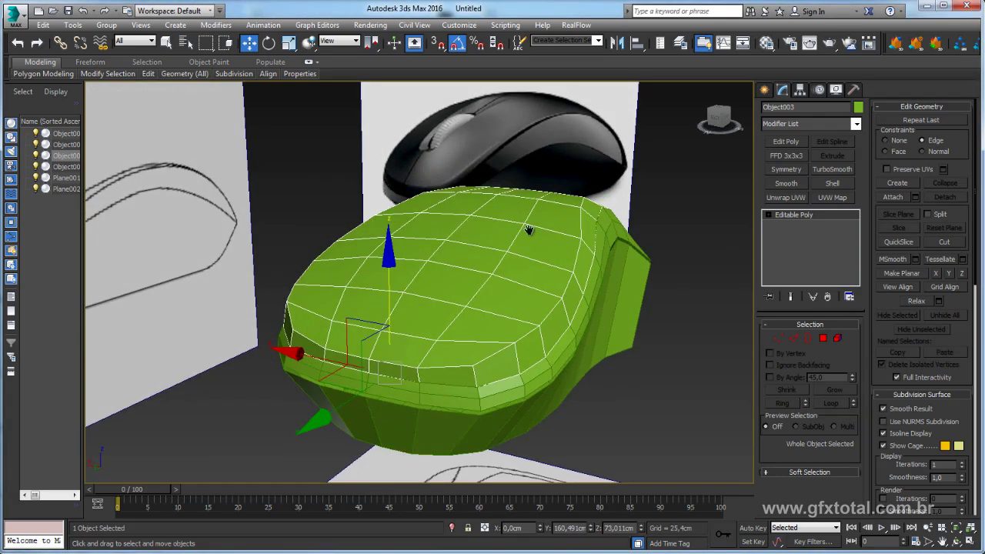
middle_click_drag(529, 230, 543, 186, "alt")
Hide the other mouse parts to isolate the top shell.
mouse_move(613, 350)
middle_mouse_down("alt")
mouse_move(598, 344)
mouse_move(589, 270)
middle_mouse_up("alt")
left_click(582, 264)
left_click(575, 258, "ctrl")
right_click(576, 258)
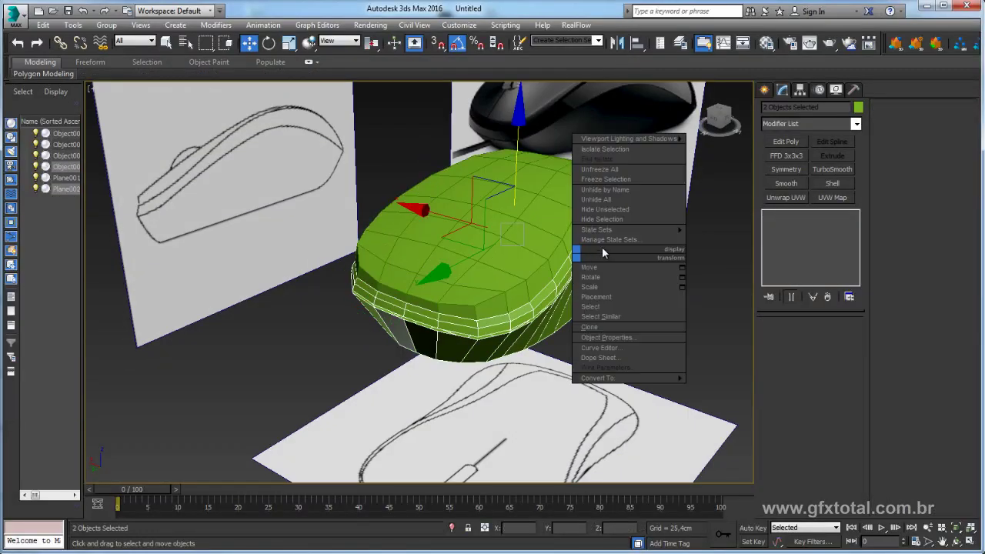
left_click(607, 221)
Select the top shell, switch to Top view, and make it see-through with Alt+X.
left_click(532, 232)
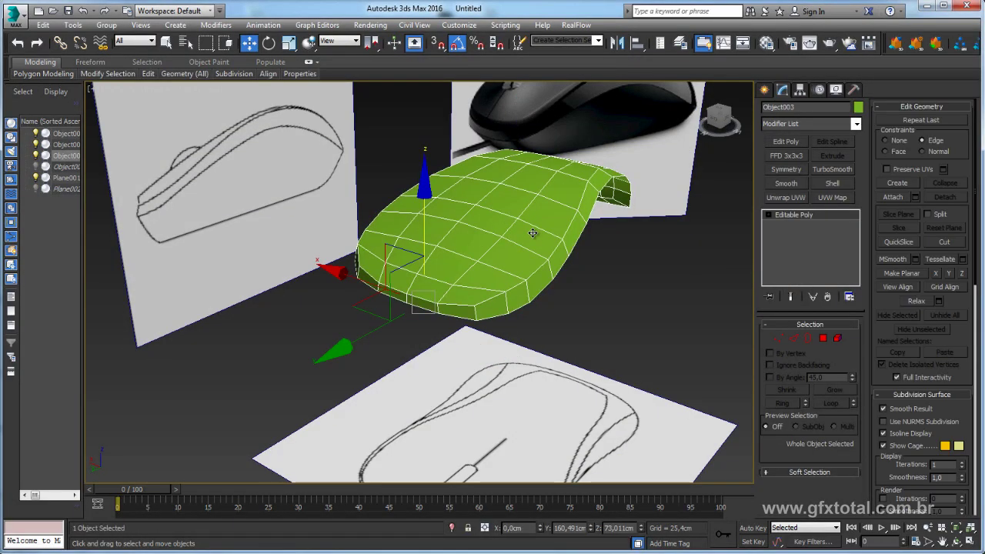
key("t")
key("alt+x")
scroll(453, 240, "up", 3)
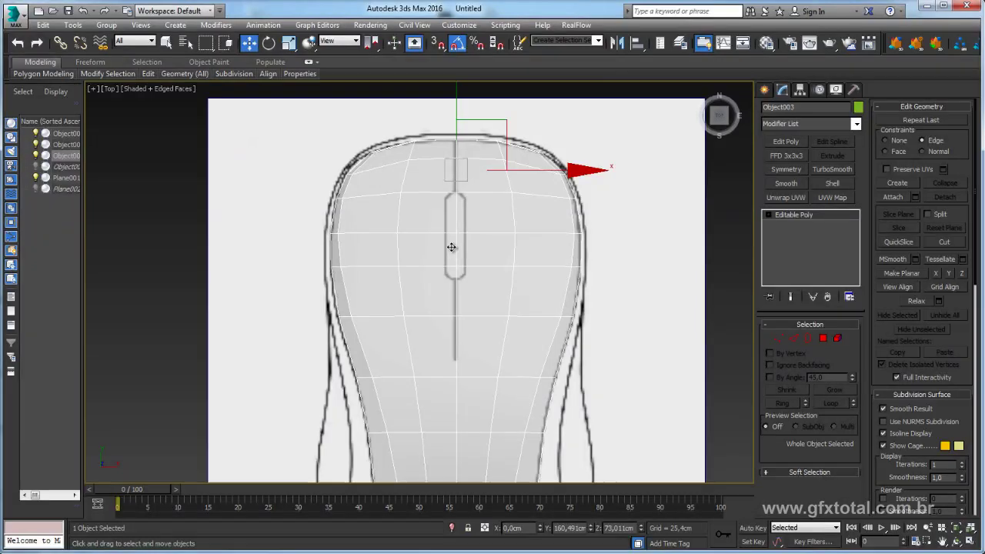
scroll(453, 240, "up", 2)
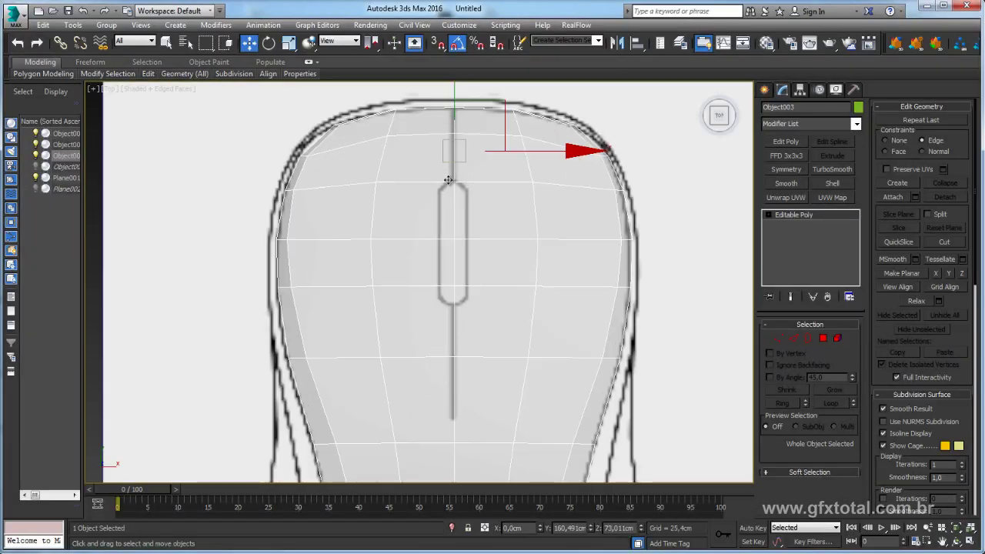
middle_click_drag(458, 394, 446, 310)
scroll(444, 308, "down", 4)
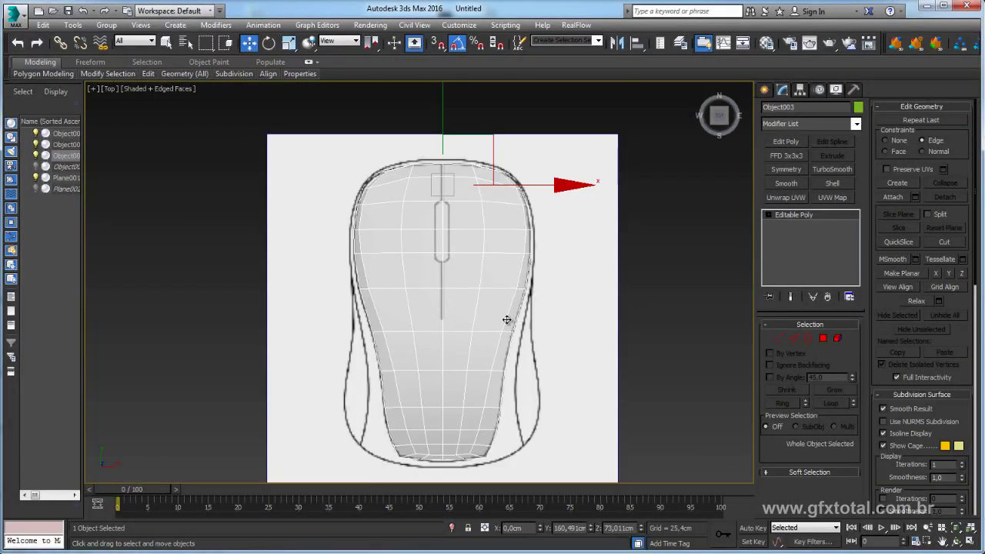
Zoom in on the slot area and edit top shell Object003 at Vertex level.
left_click(513, 255)
scroll(512, 255, "up", 3)
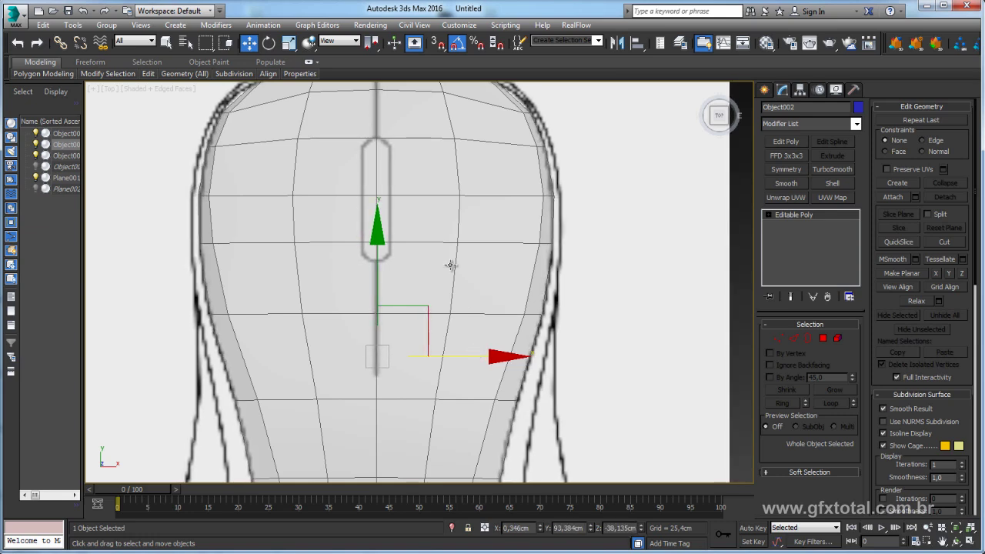
middle_click_drag(411, 214, 436, 329)
scroll(435, 329, "up", 2)
scroll(436, 329, "up", 2)
left_click(398, 269)
scroll(387, 244, "down", 3)
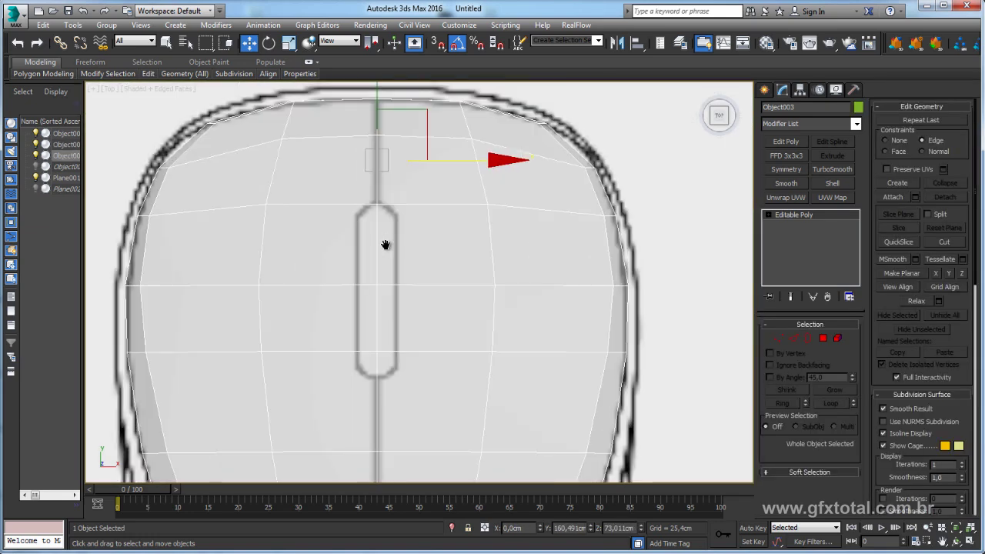
middle_click_drag(388, 244, 438, 302)
left_click(775, 339)
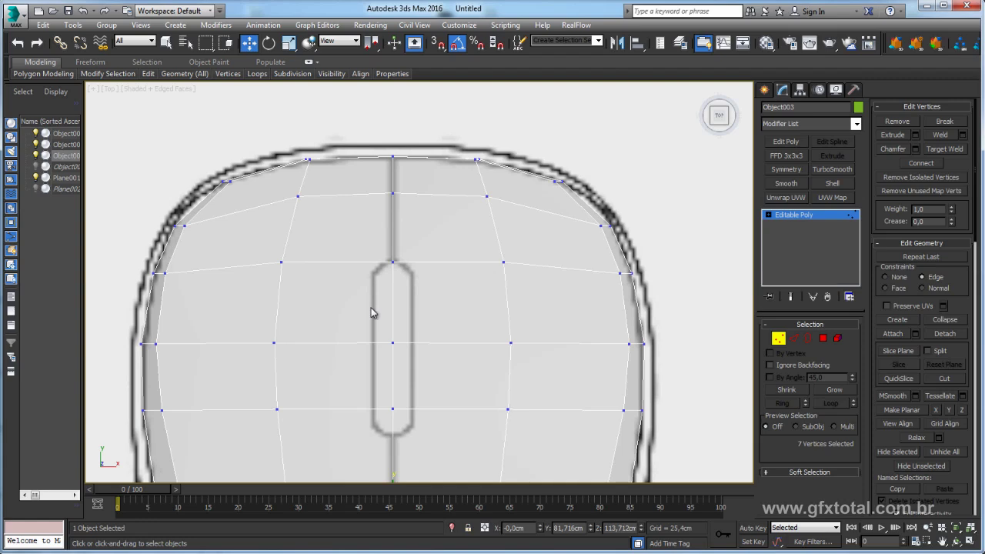
Cut an edge path from the seam above the slot, around its left side, to the seam below.
middle_click_drag(393, 250, 401, 264)
scroll(400, 264, "up", 2)
scroll(411, 182, "up", 1)
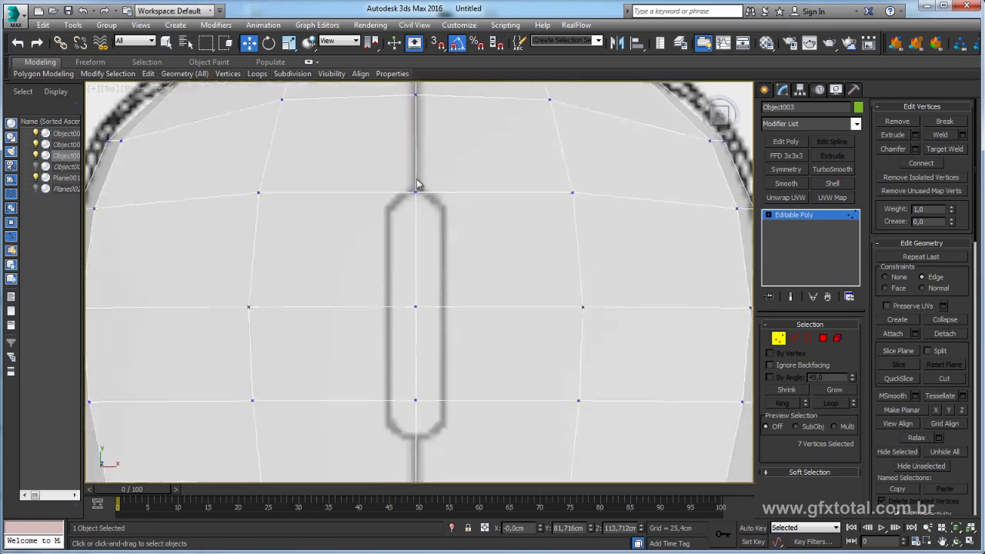
scroll(431, 210, "down", 5)
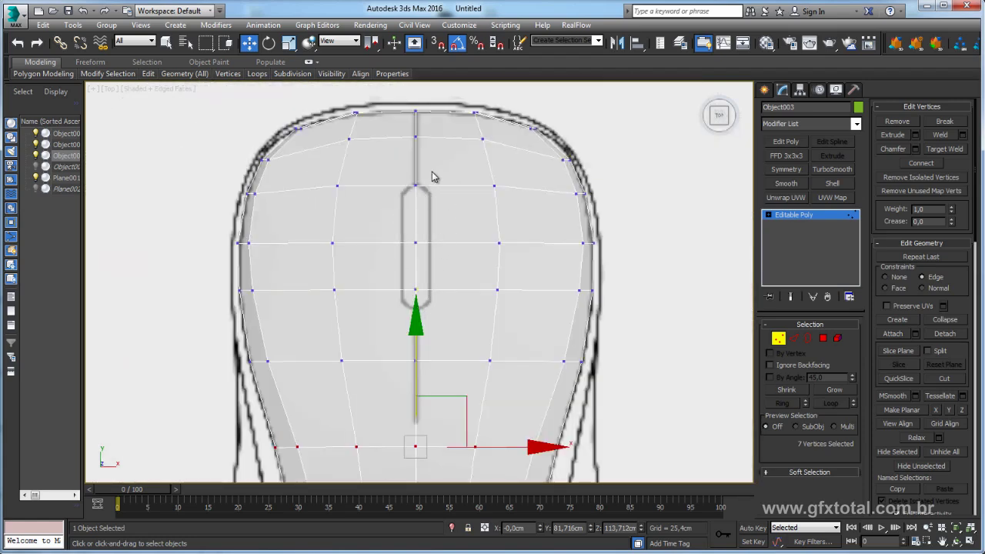
scroll(426, 187, "up", 3)
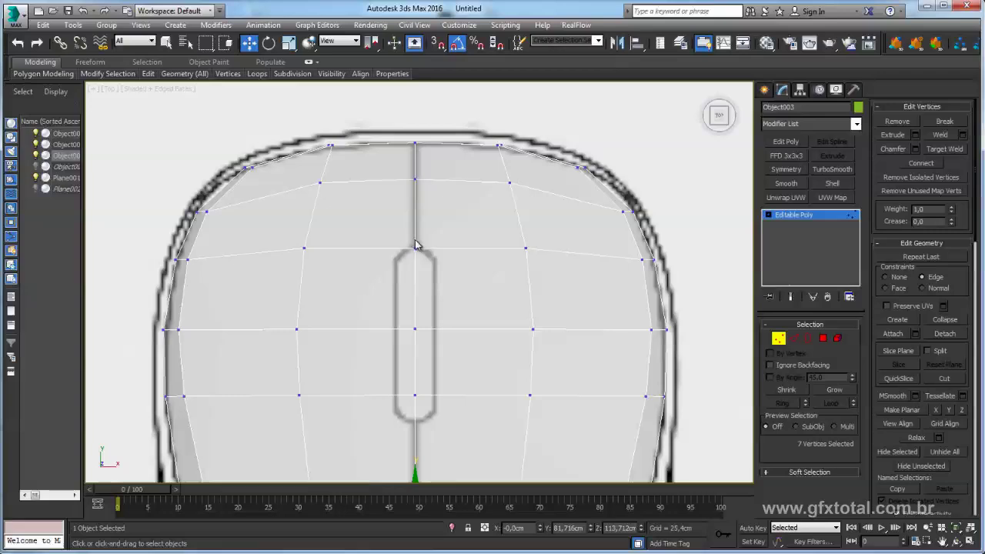
scroll(412, 215, "up", 2)
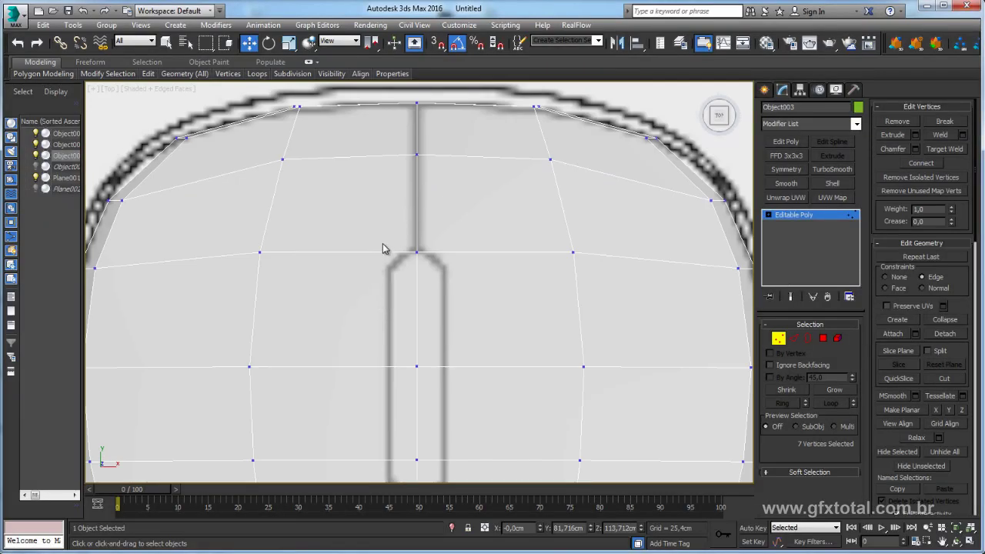
middle_click_drag(370, 266, 420, 231)
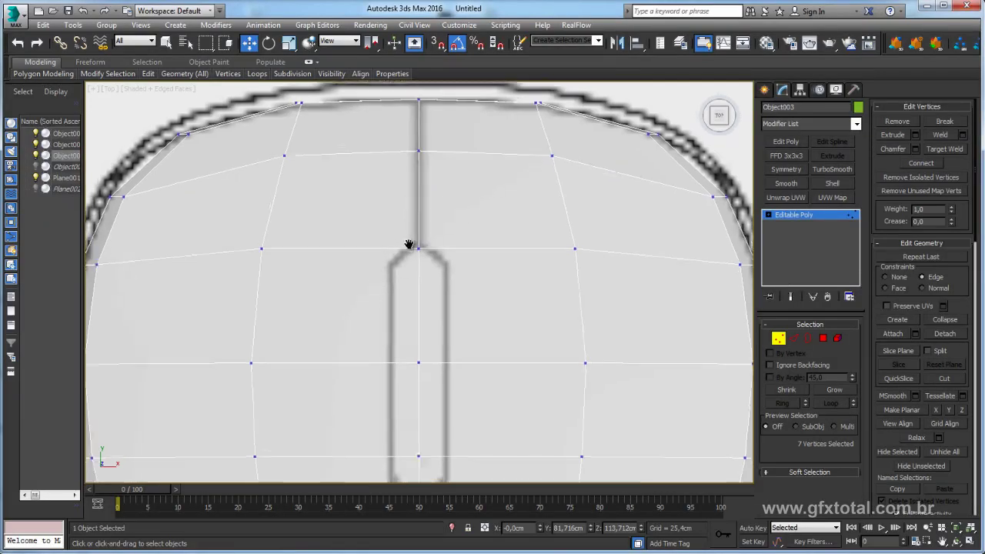
right_click(415, 198)
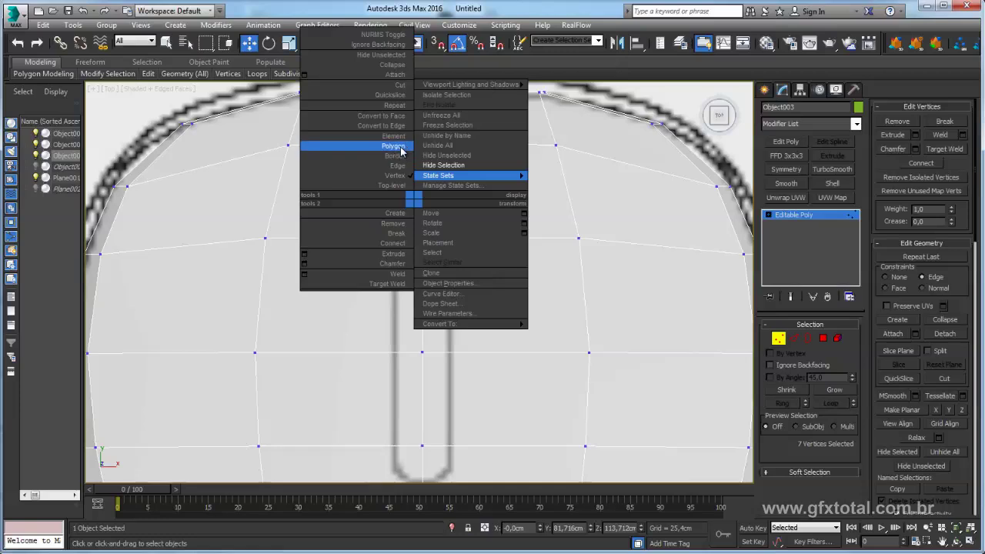
left_click(402, 87)
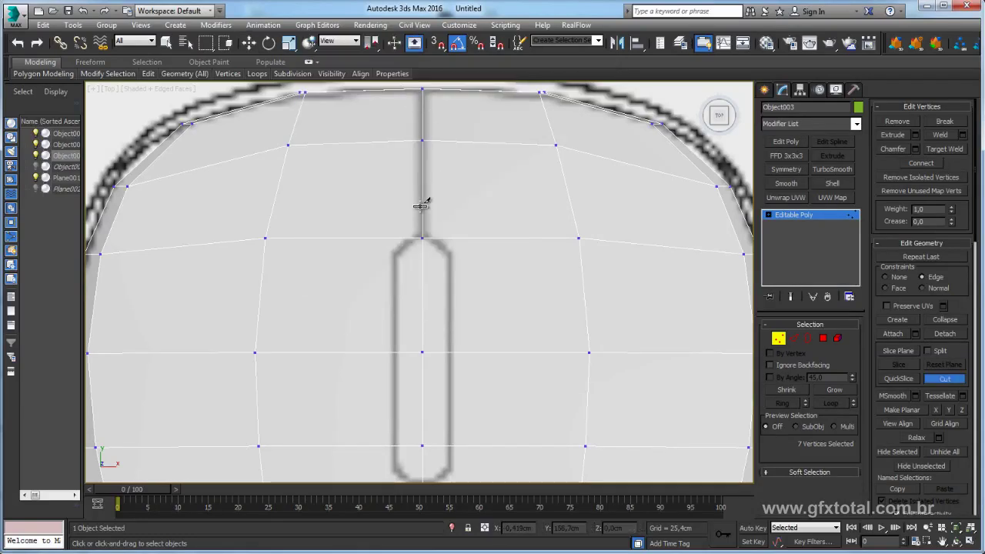
left_click(422, 209)
left_click(399, 220)
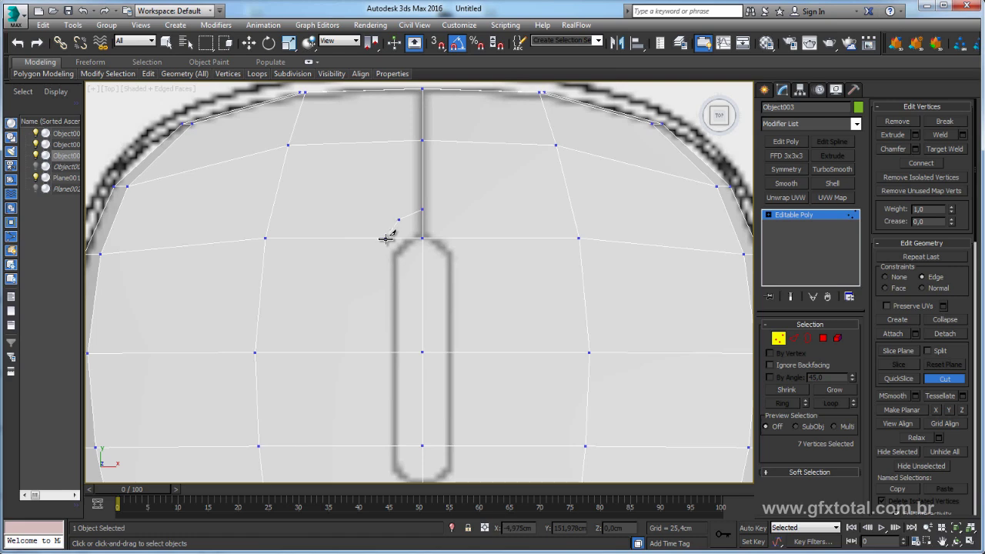
left_click(385, 239)
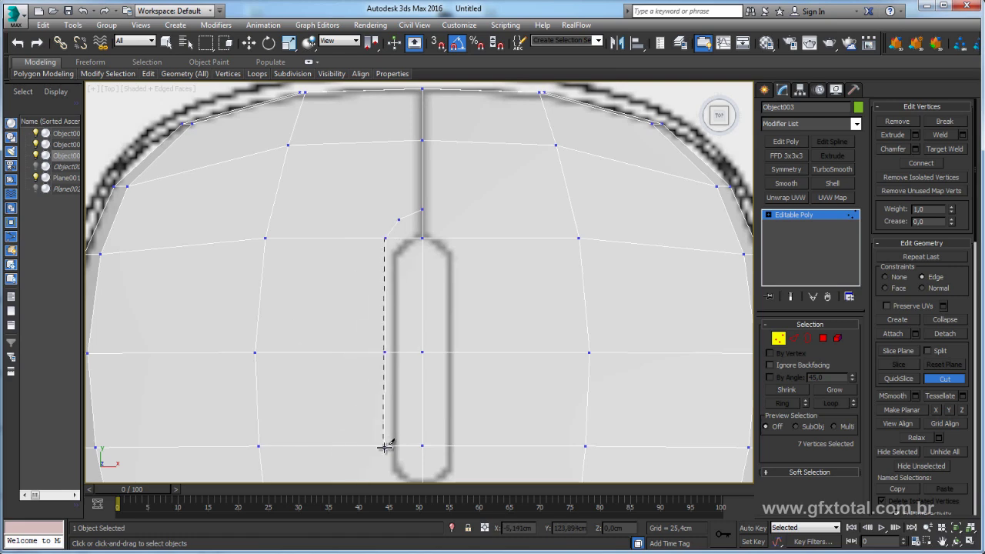
scroll(384, 447, "down", 5)
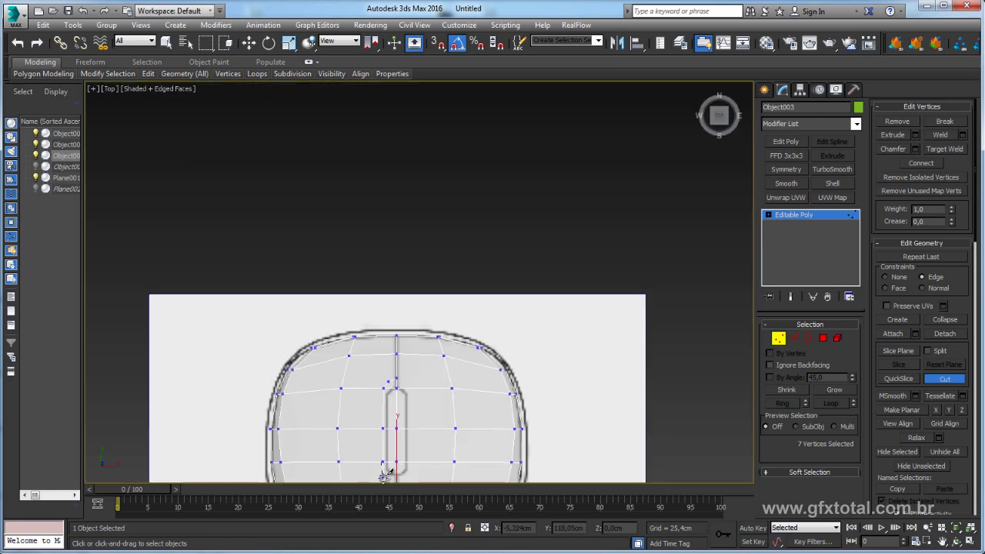
middle_click_drag(384, 476, 431, 277)
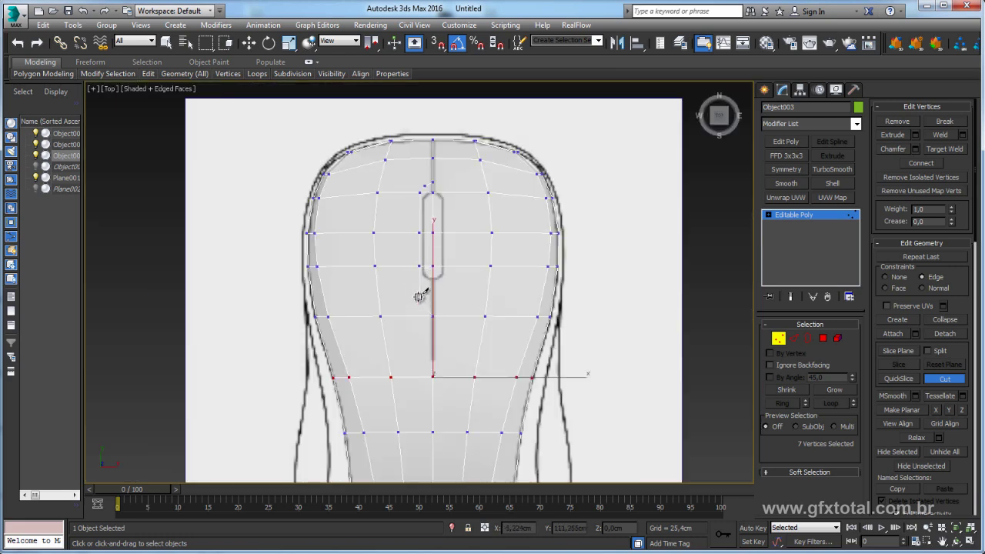
scroll(430, 283, "up", 5)
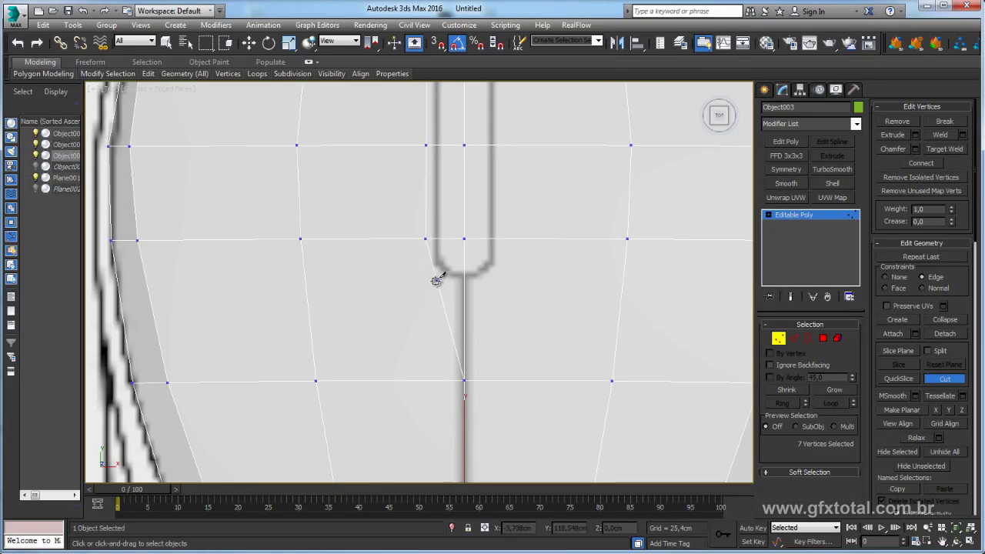
scroll(432, 304, "down", 5)
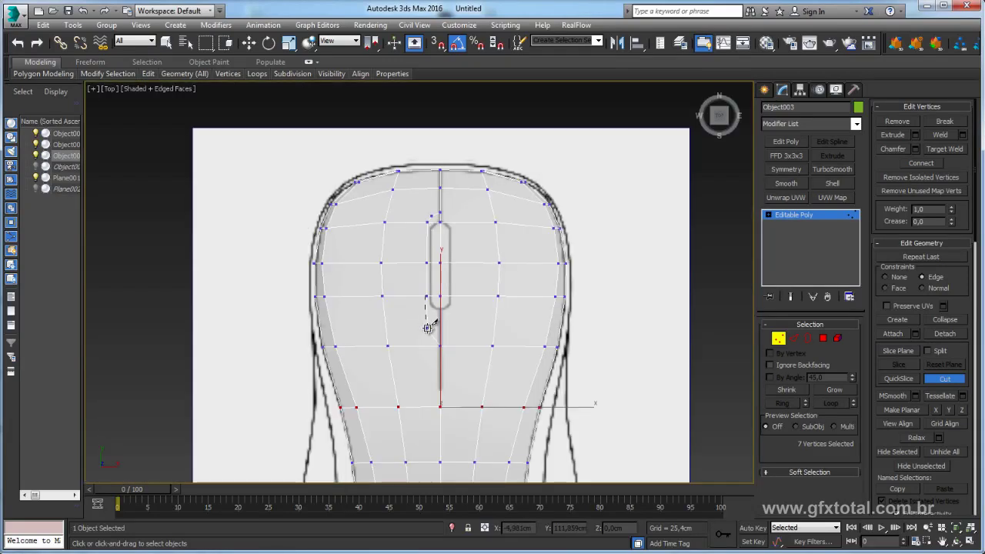
scroll(427, 327, "up", 2)
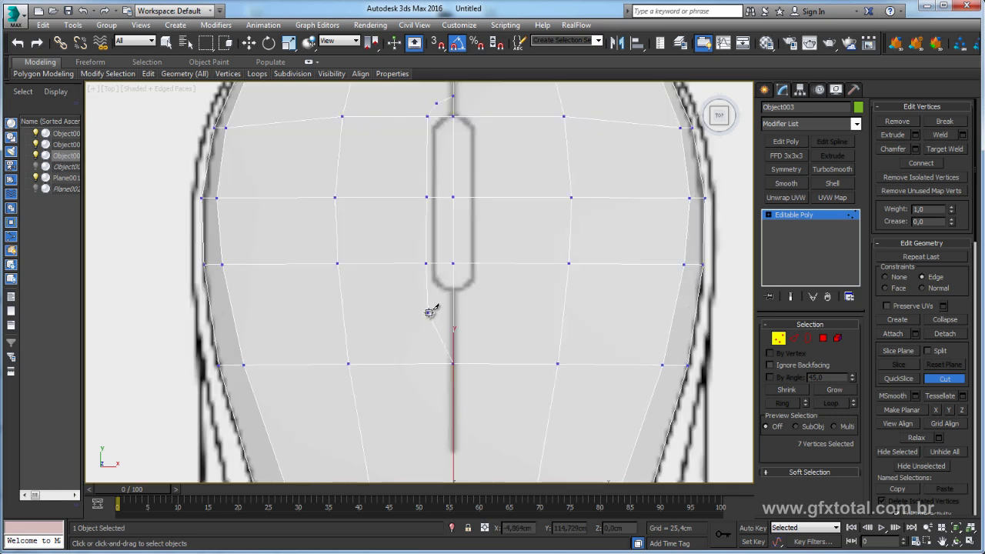
left_click(429, 312)
scroll(488, 249, "down", 3)
key("w")
Select two vertices of the new cut and fit the whole model in the view.
scroll(452, 235, "up", 3)
middle_click_drag(452, 234, 449, 316)
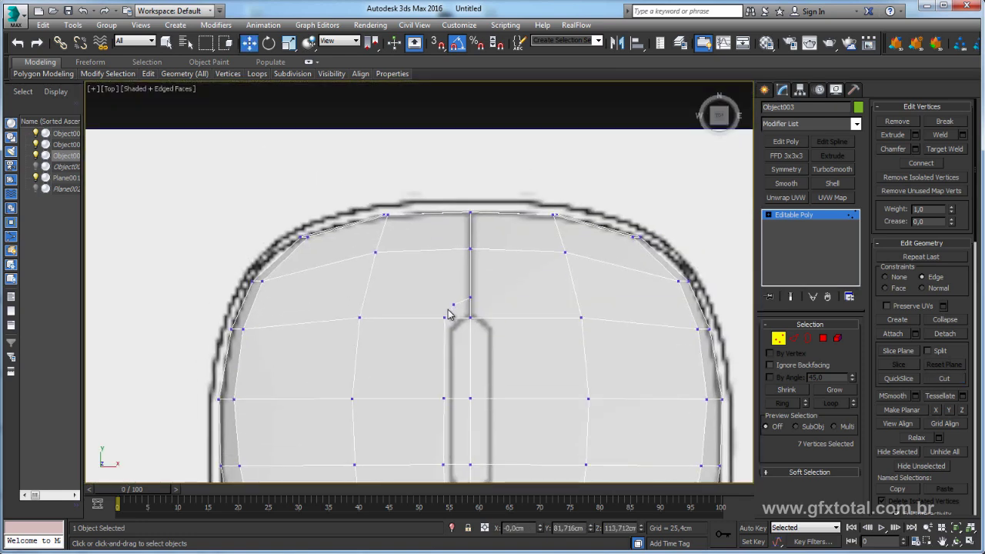
left_click(453, 305)
left_click(375, 252, "ctrl")
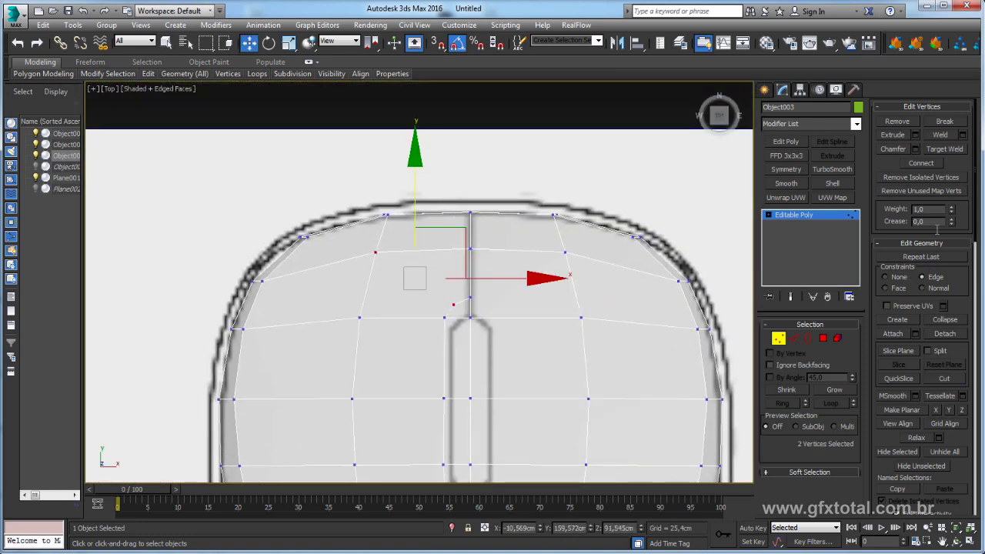
key("ctrl+alt+z")
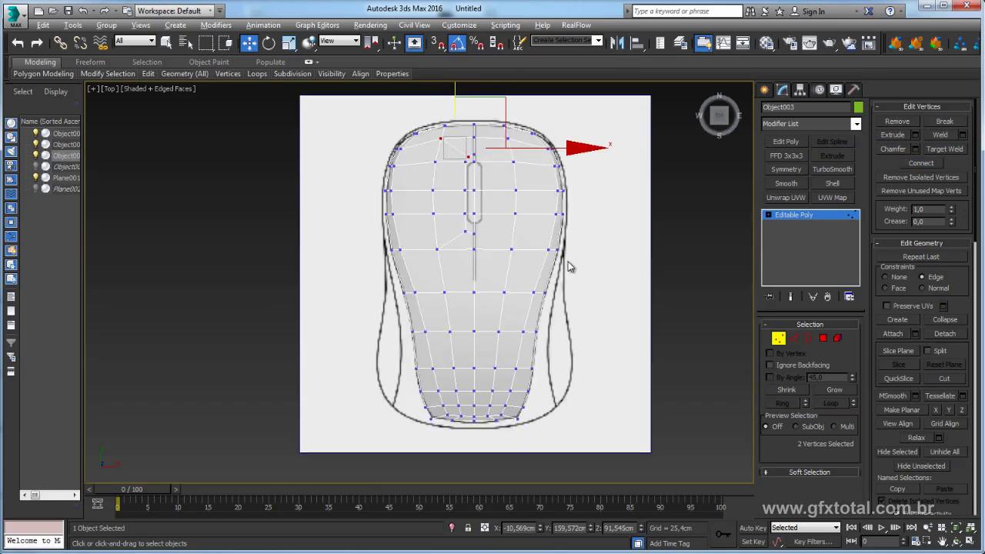
In Polygon mode, select the right-half faces of Object003 and delete them.
left_click(823, 339)
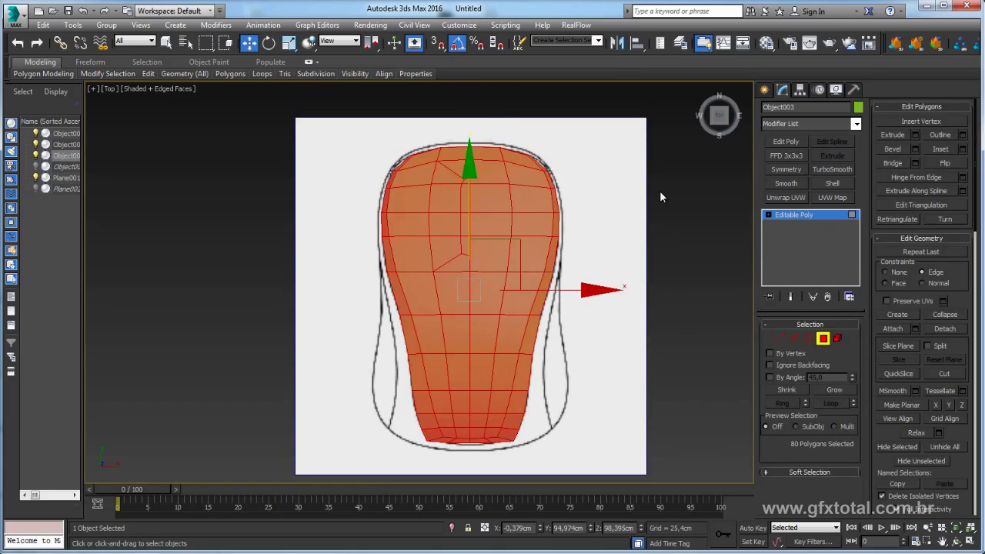
left_click_drag(477, 473, 480, 477)
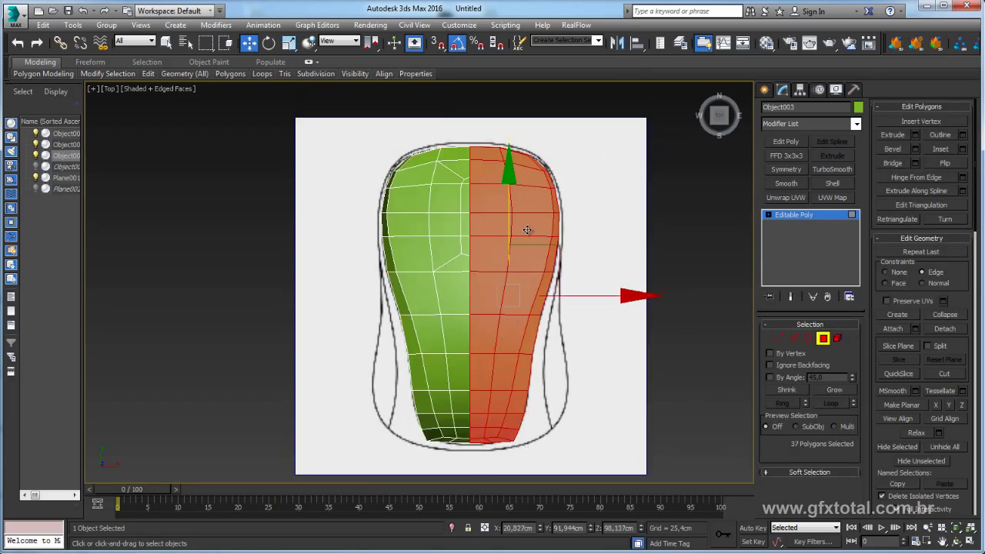
key("Delete")
scroll(508, 238, "up", 2)
scroll(475, 258, "up", 3)
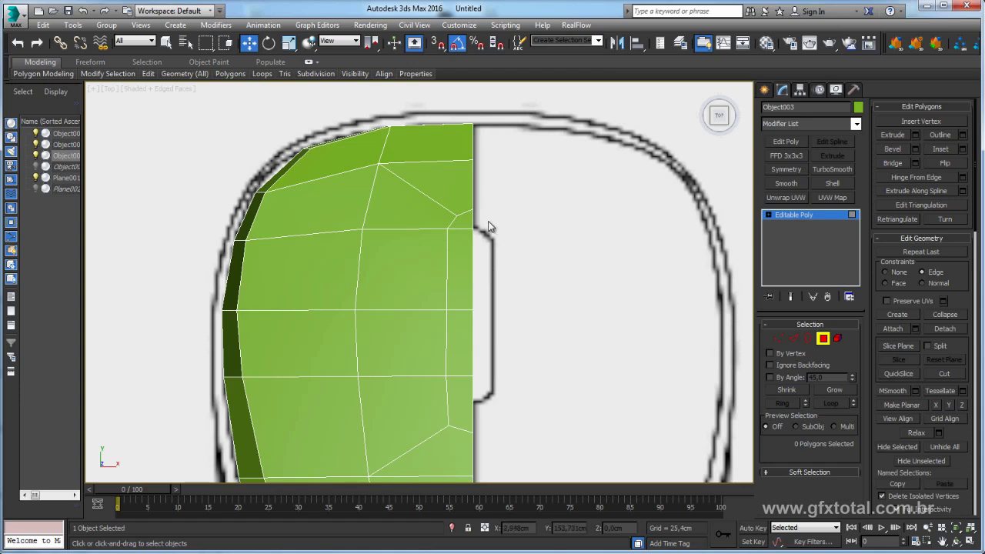
Inset the four polygons along the slot edge by about 0.75 cm.
left_click_drag(462, 400, 465, 396)
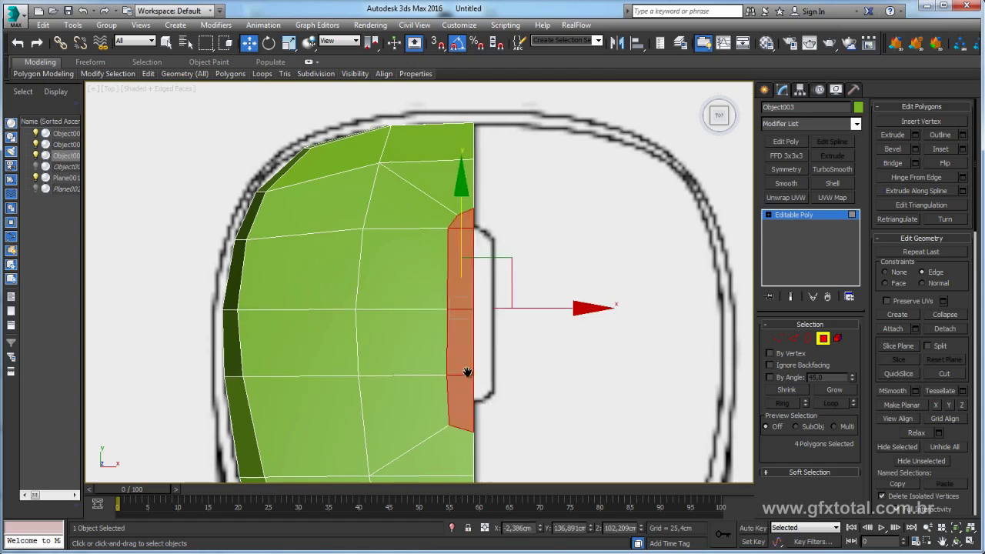
scroll(492, 385, "up", 2)
scroll(504, 375, "up", 1)
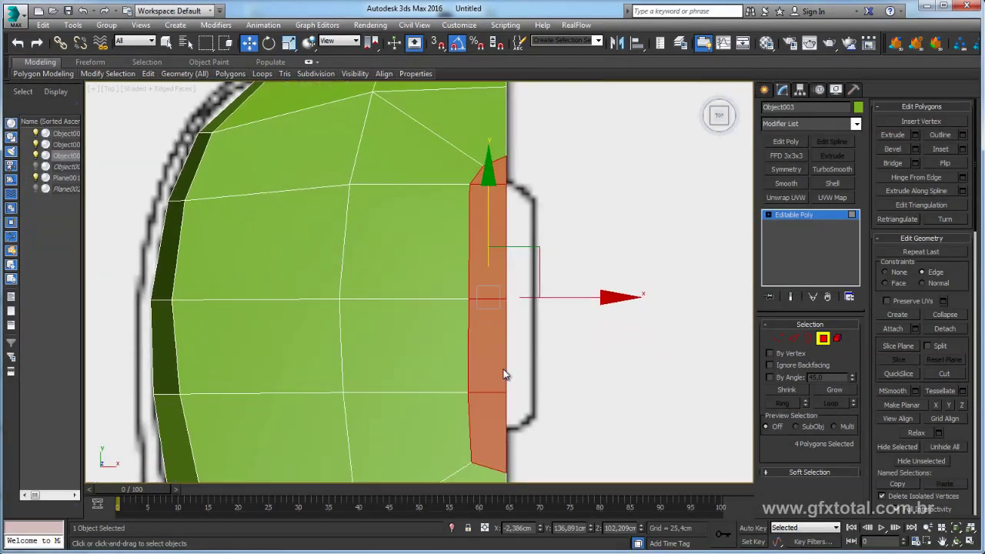
left_click(962, 149)
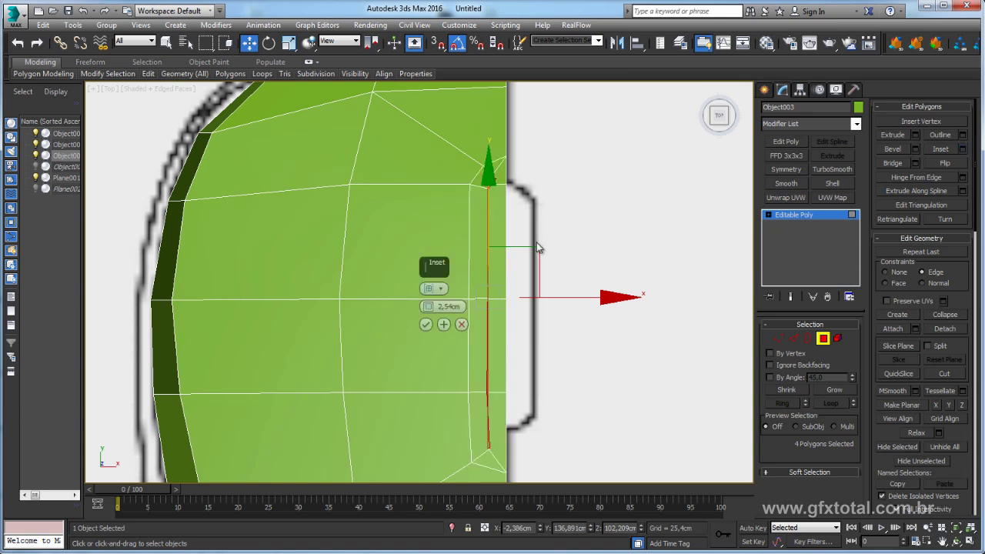
right_click(428, 309)
left_click_drag(428, 307, 428, 297)
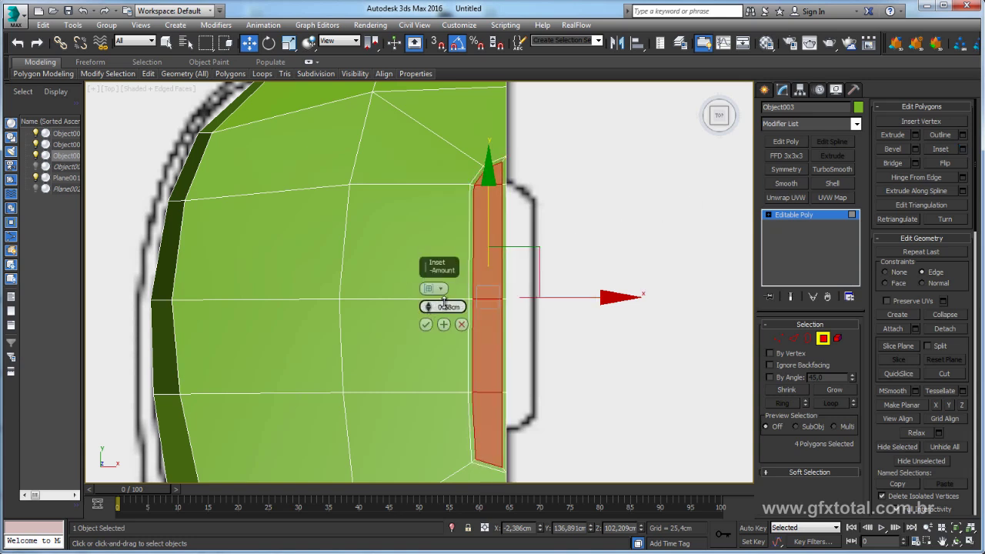
left_click(426, 325)
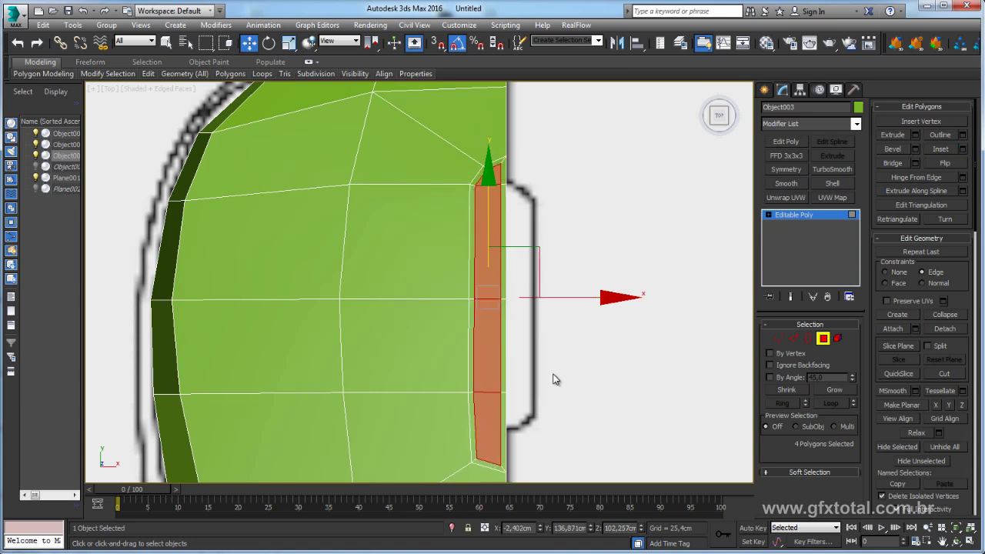
Remove the inset slot faces and zoom in on the slot corner.
left_click(541, 425)
key("ctrl+z")
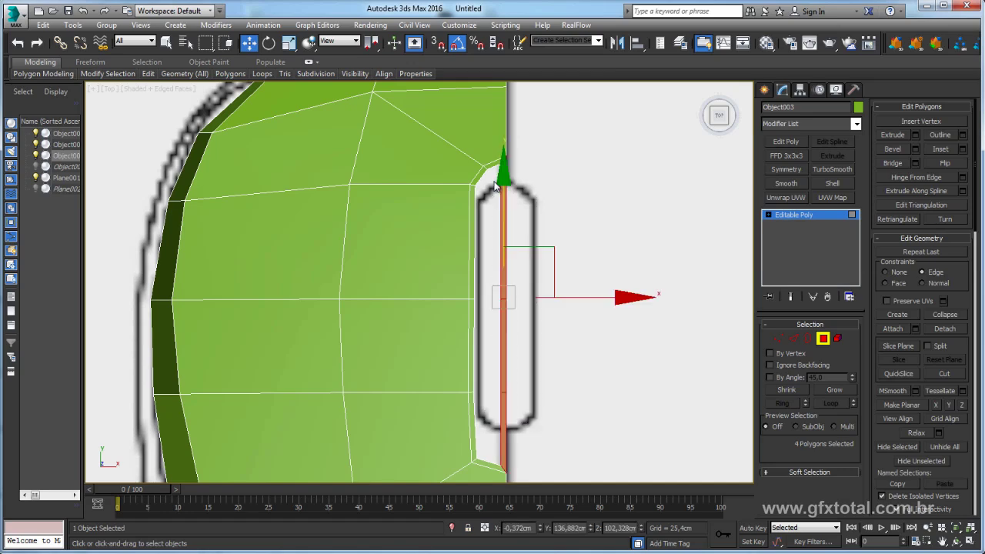
left_click(535, 194)
middle_click_drag(523, 192, 539, 204)
scroll(539, 204, "up", 3)
scroll(591, 261, "up", 3)
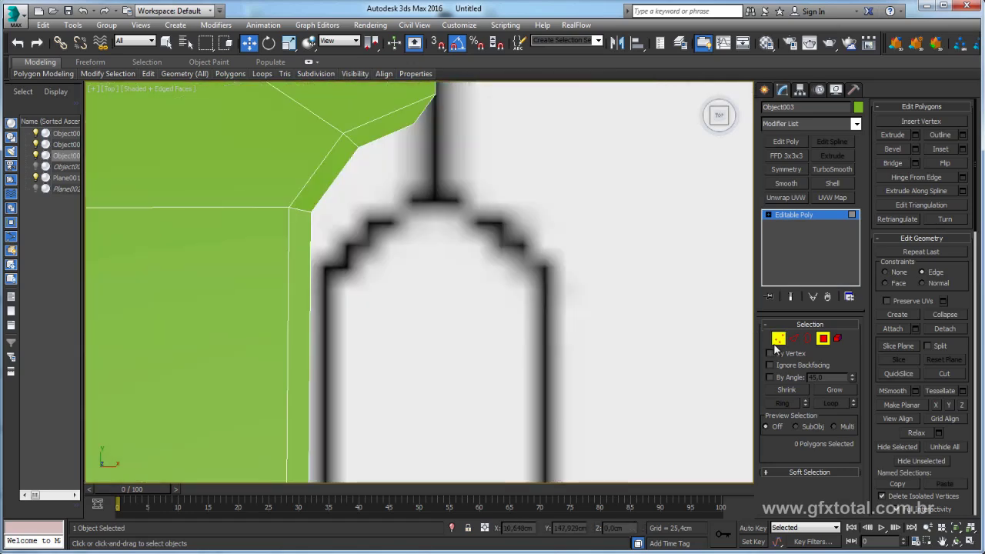
In Vertex mode, move the slot's corner vertex along X and Y onto the seam corner.
left_click(776, 344)
scroll(456, 298, "up", 2)
left_click_drag(442, 131, 372, 192)
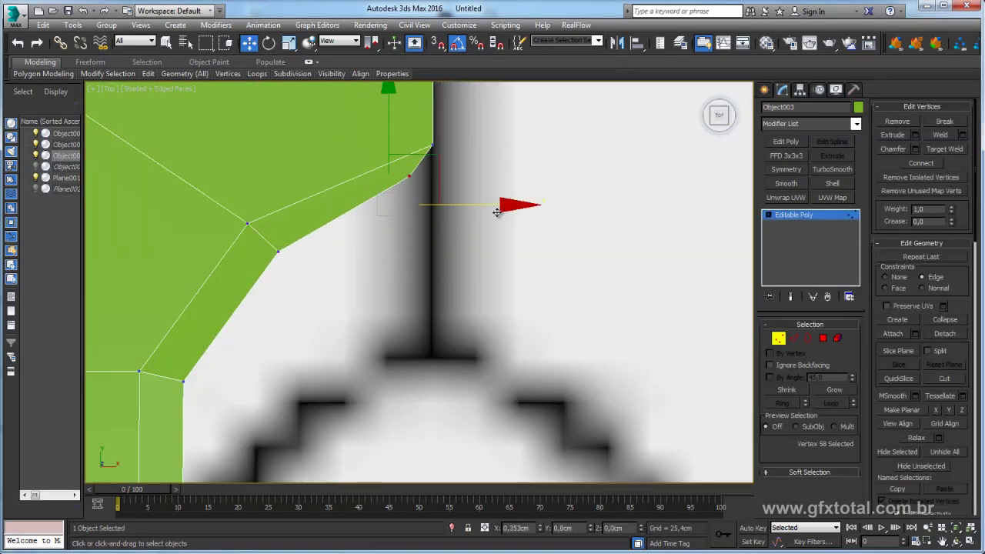
left_click_drag(497, 212, 543, 213)
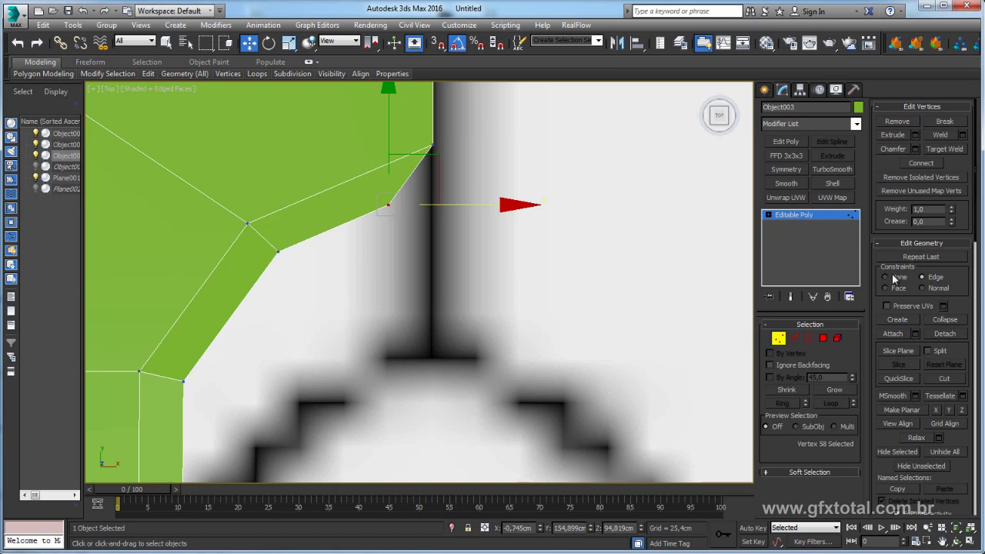
left_click_drag(459, 202, 554, 215)
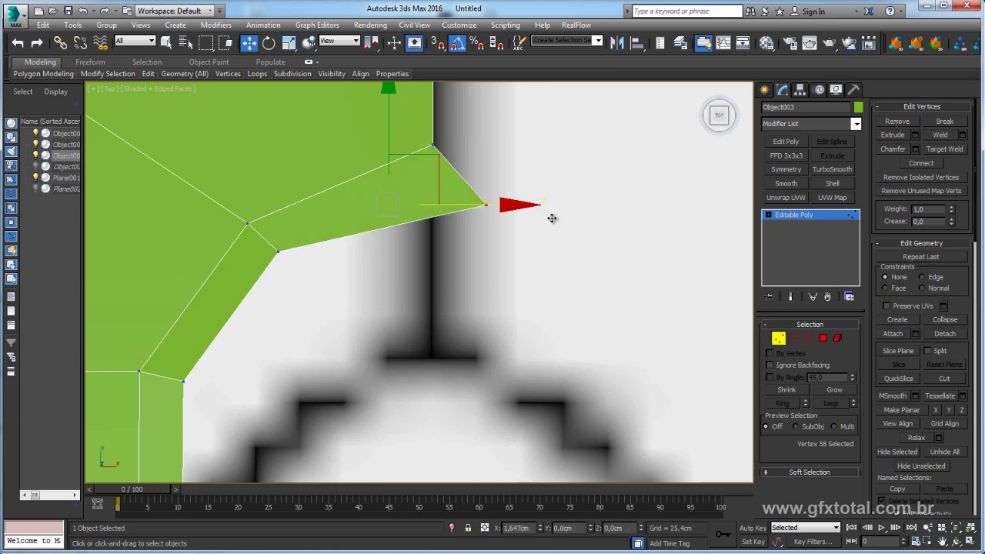
scroll(541, 257, "up", 3)
scroll(542, 257, "up", 3)
scroll(484, 357, "down", 5)
middle_click_drag(496, 162, 488, 326)
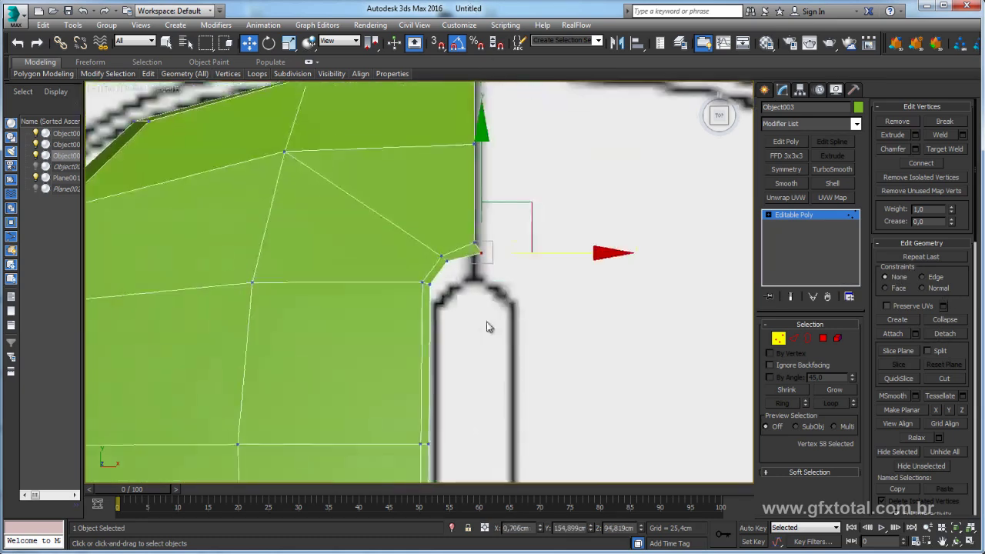
scroll(487, 247, "up", 3)
left_click_drag(442, 151, 442, 132)
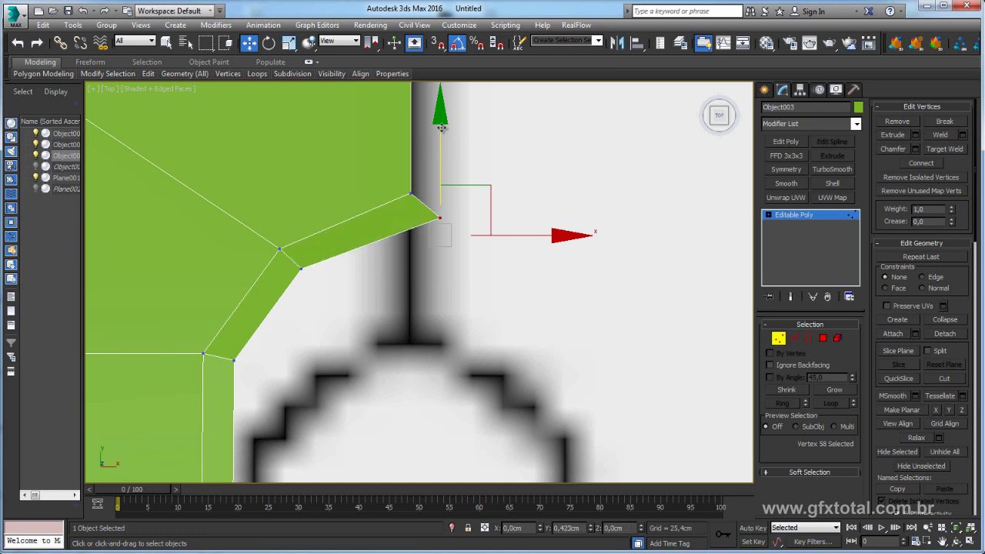
scroll(432, 252, "down", 2)
left_click_drag(431, 204, 412, 208)
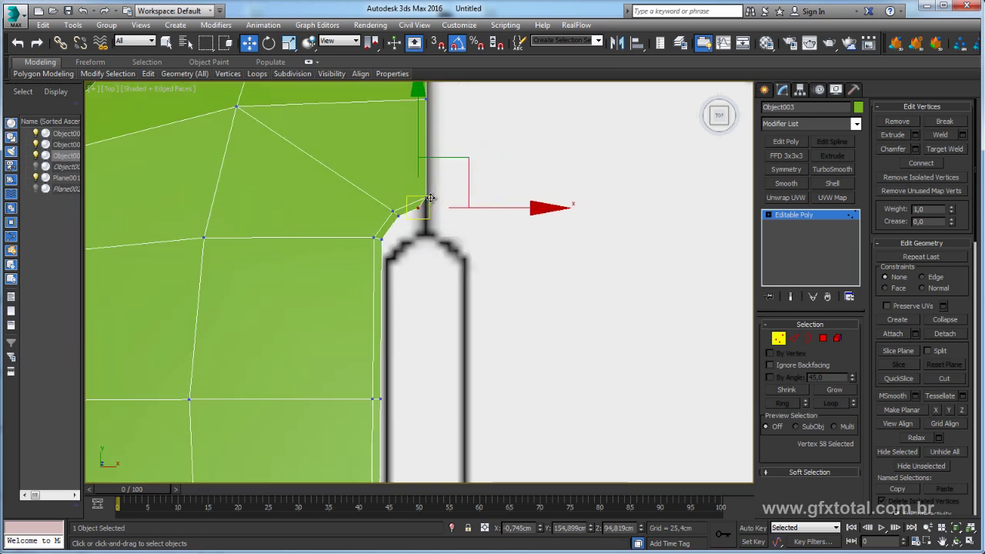
scroll(425, 203, "up", 1)
scroll(426, 202, "up", 2)
left_click_drag(459, 237, 488, 234)
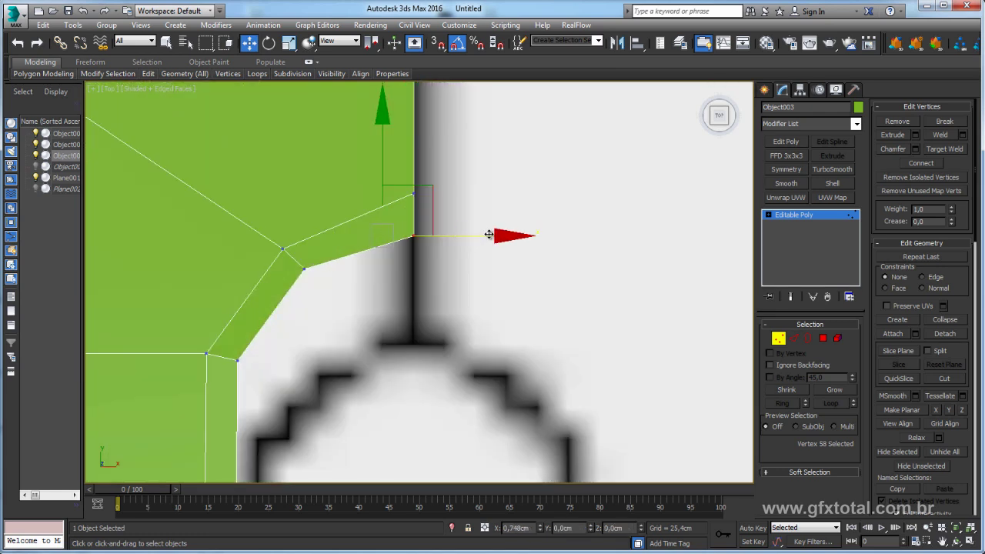
scroll(508, 352, "down", 3)
scroll(512, 235, "up", 5)
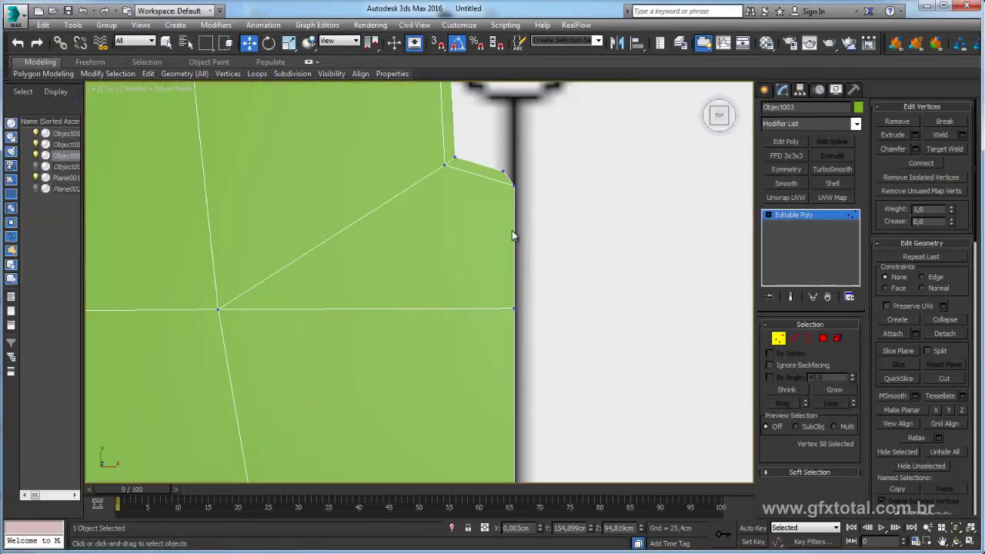
scroll(508, 200, "down", 1)
Slide the neighbouring corner vertex onto the centre seam, then return to Perspective view.
left_click(498, 168)
scroll(501, 250, "up", 2)
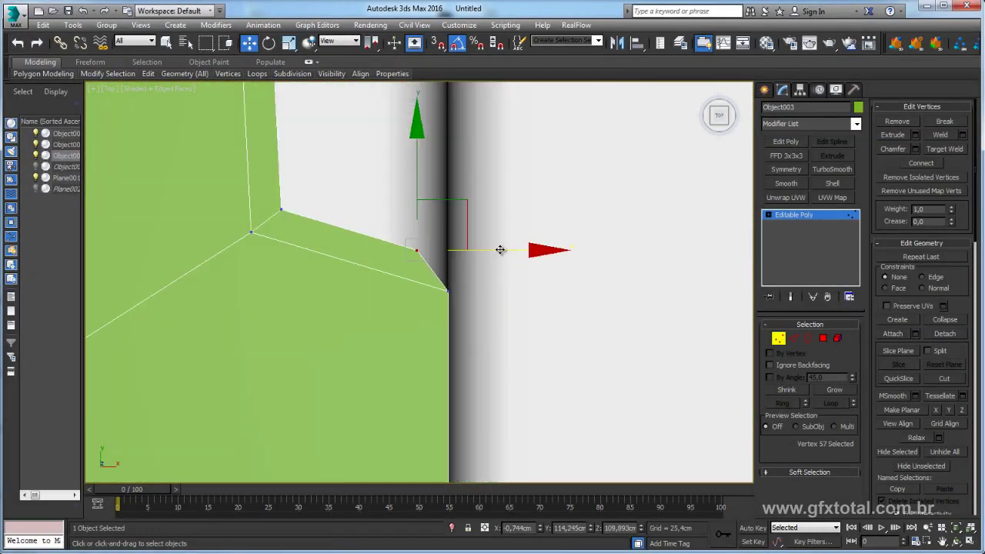
left_click_drag(500, 250, 532, 251)
scroll(533, 251, "down", 3)
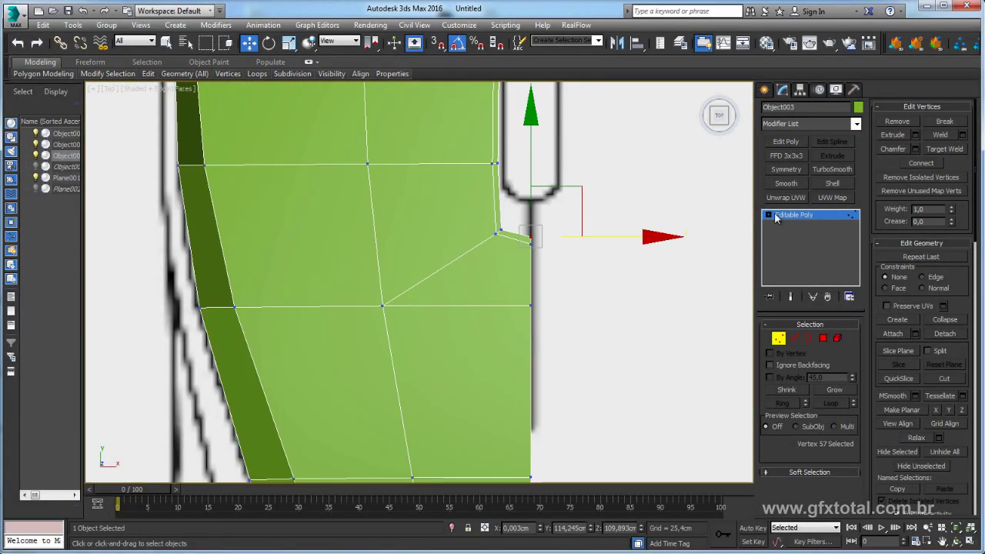
left_click(793, 215)
scroll(590, 241, "down", 3)
scroll(590, 240, "up", 2)
key("p")
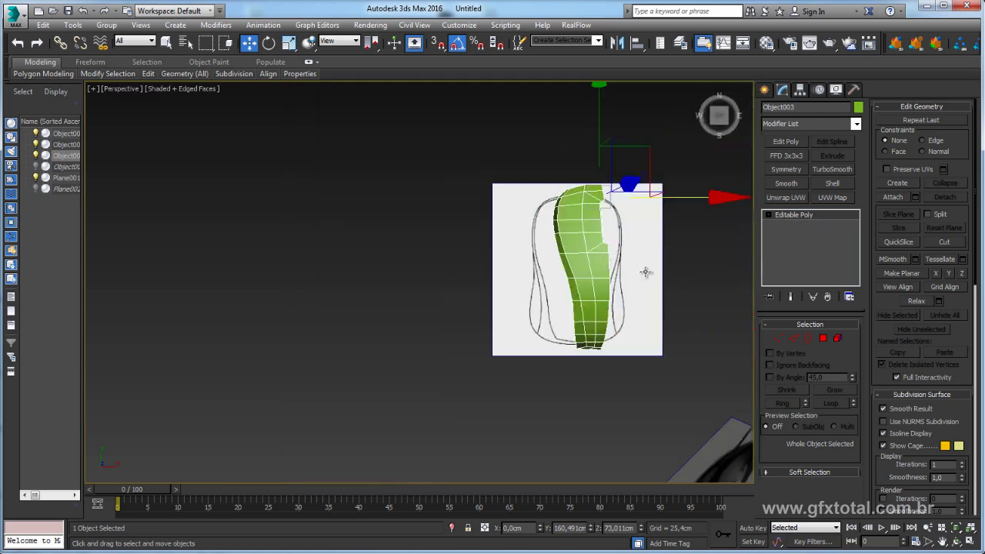
Add a Symmetry modifier on the Z axis, inspect the full shell, then reselect Editable Poly.
left_click(786, 170)
left_click(829, 347)
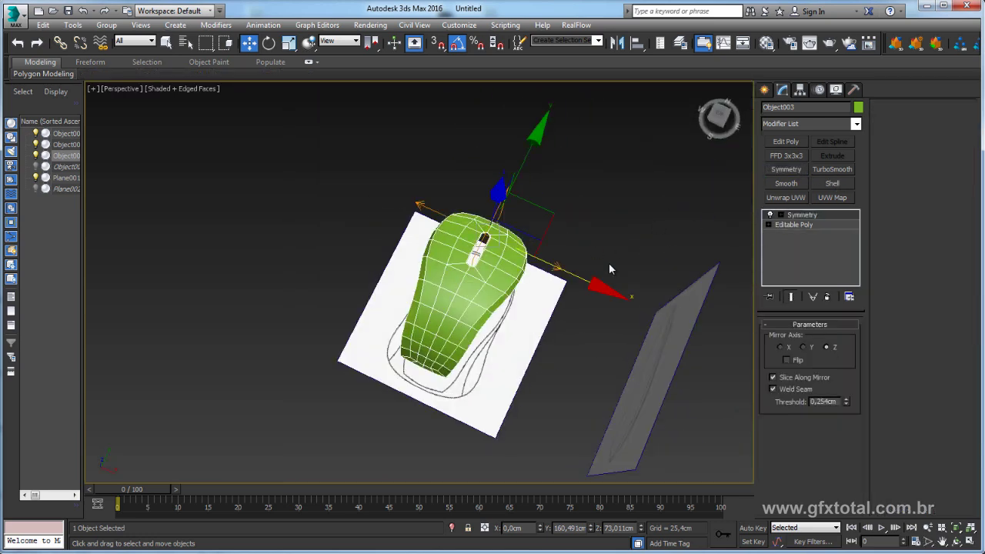
middle_click_drag(609, 262, 399, 229, "alt")
scroll(457, 277, "up", 3)
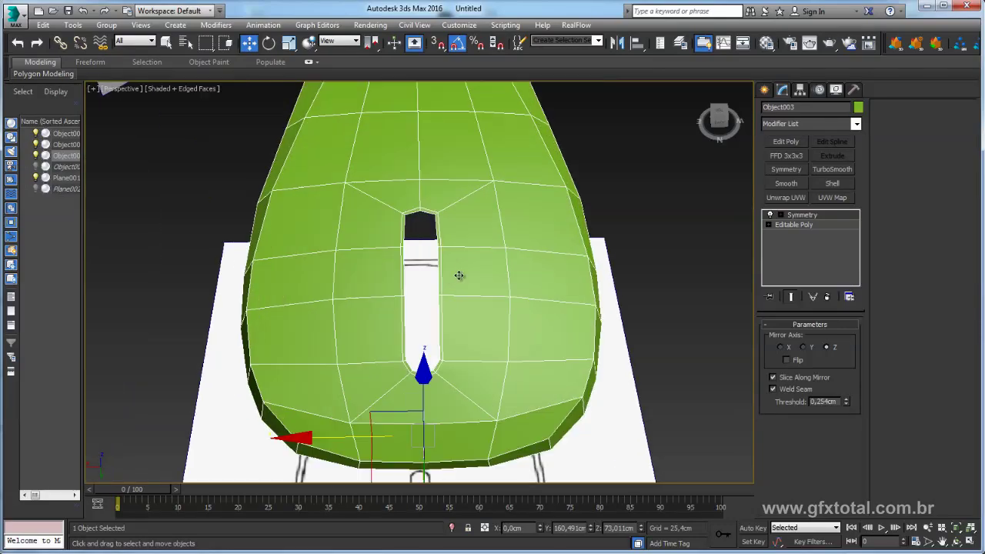
mouse_move(457, 277)
middle_mouse_down("alt")
mouse_move(426, 286)
mouse_move(449, 258)
mouse_move(416, 164)
middle_mouse_up("alt")
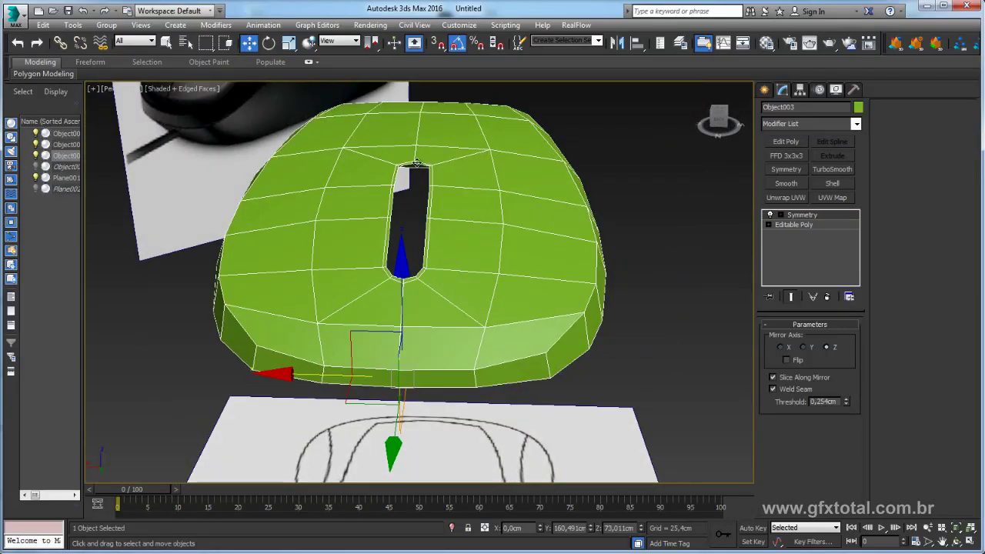
mouse_move(468, 222)
middle_mouse_down("alt")
mouse_move(473, 176)
mouse_move(486, 289)
mouse_move(493, 200)
middle_mouse_up("alt")
scroll(473, 177, "down", 3)
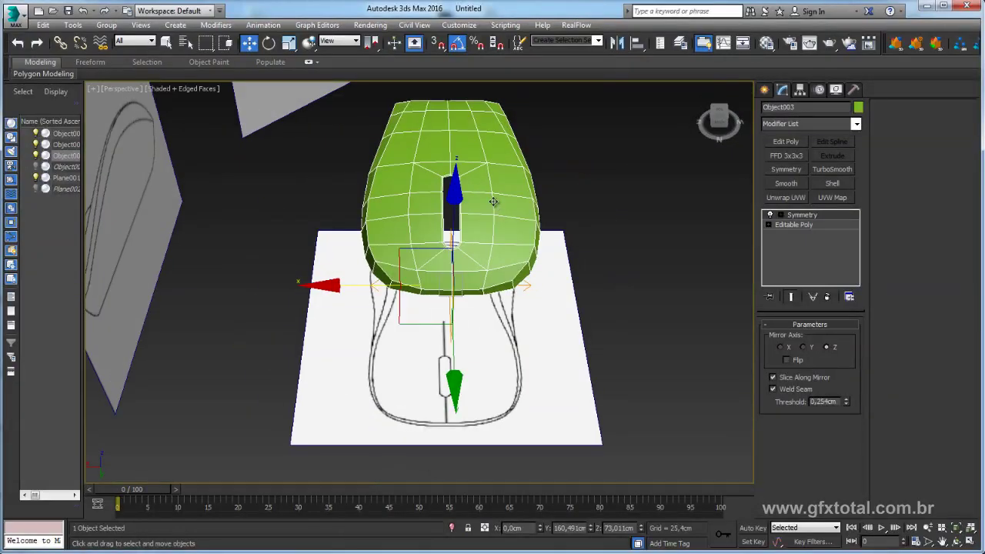
scroll(452, 195, "up", 4)
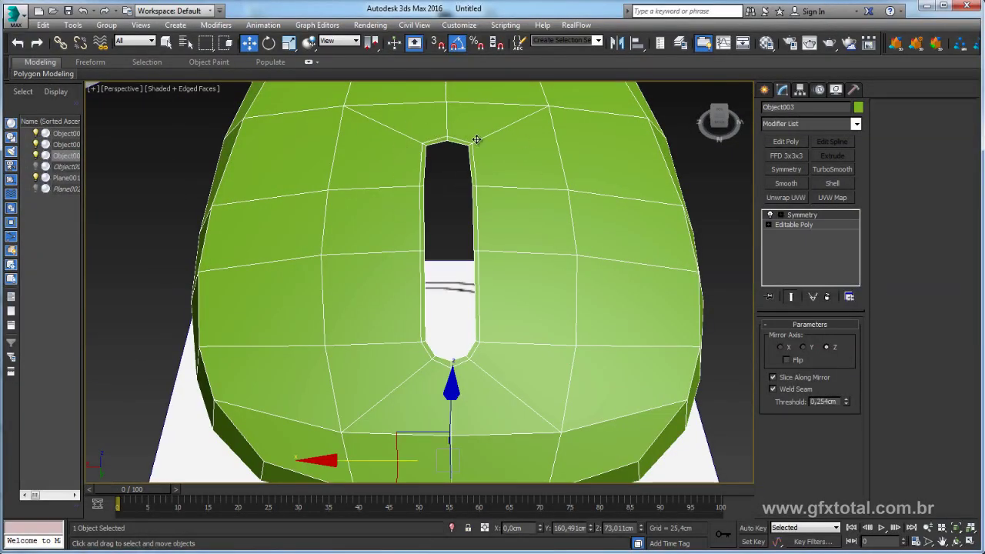
middle_click_drag(476, 139, 702, 213, "alt")
left_click(801, 225)
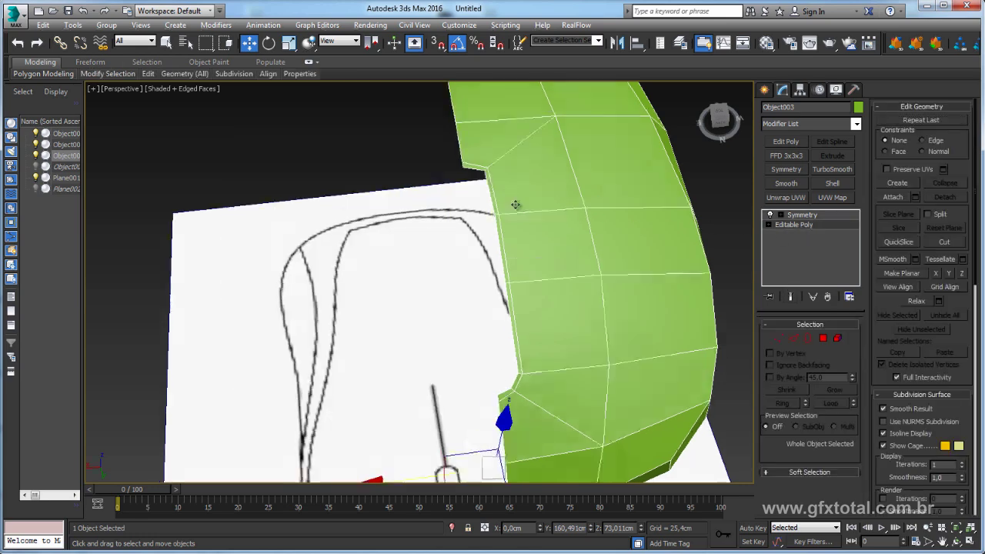
Cut a six-point edge line from the slot's end down the shell to near the rim.
mouse_move(516, 205)
middle_mouse_down("alt")
mouse_move(516, 227)
mouse_move(452, 218)
middle_mouse_up("alt")
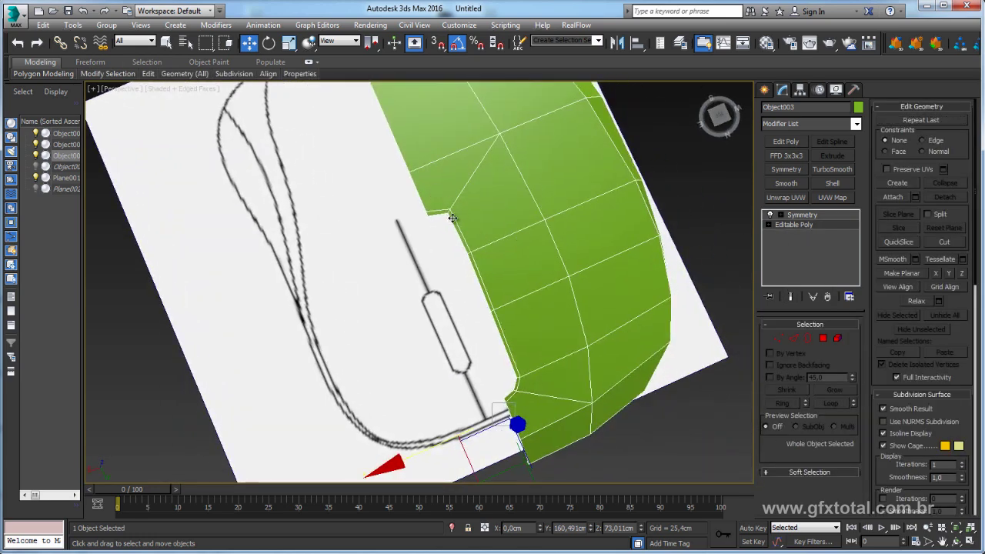
left_click(779, 339)
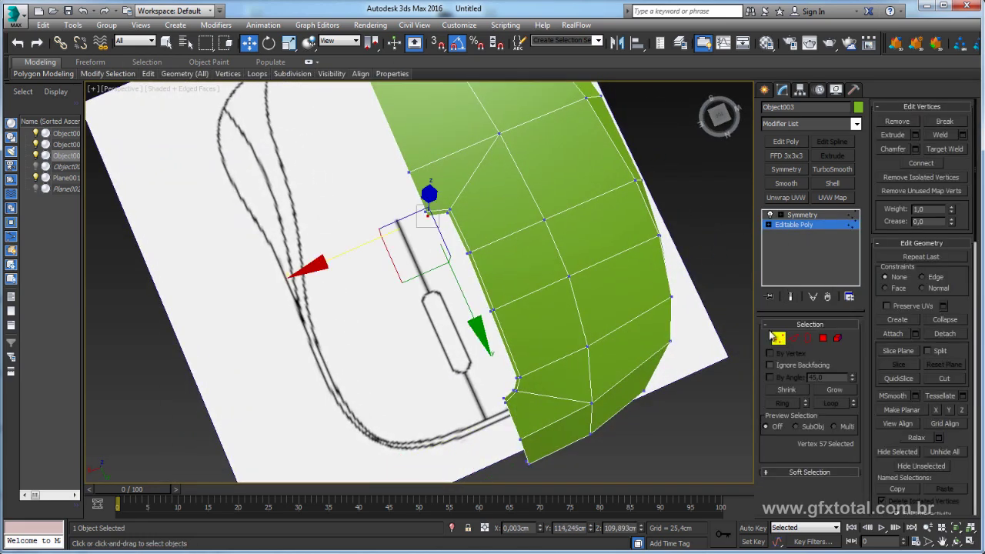
right_click(488, 196)
left_click(461, 99)
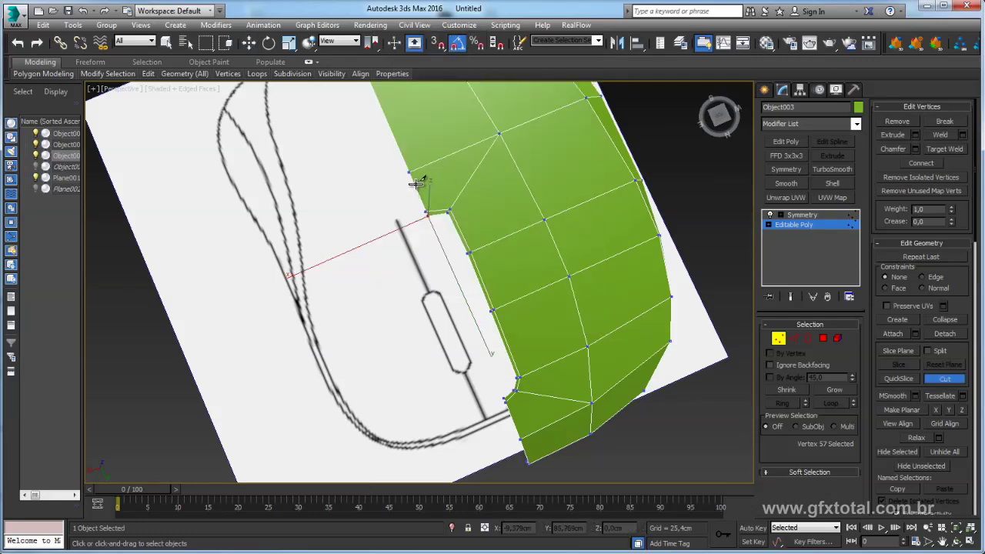
left_click(415, 183)
left_click(466, 185)
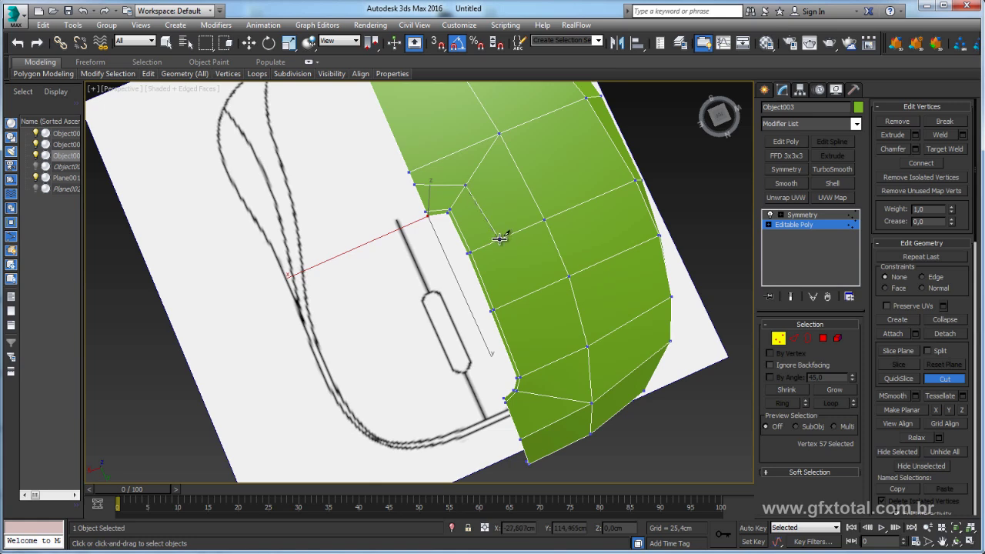
left_click(500, 239)
left_click(524, 297)
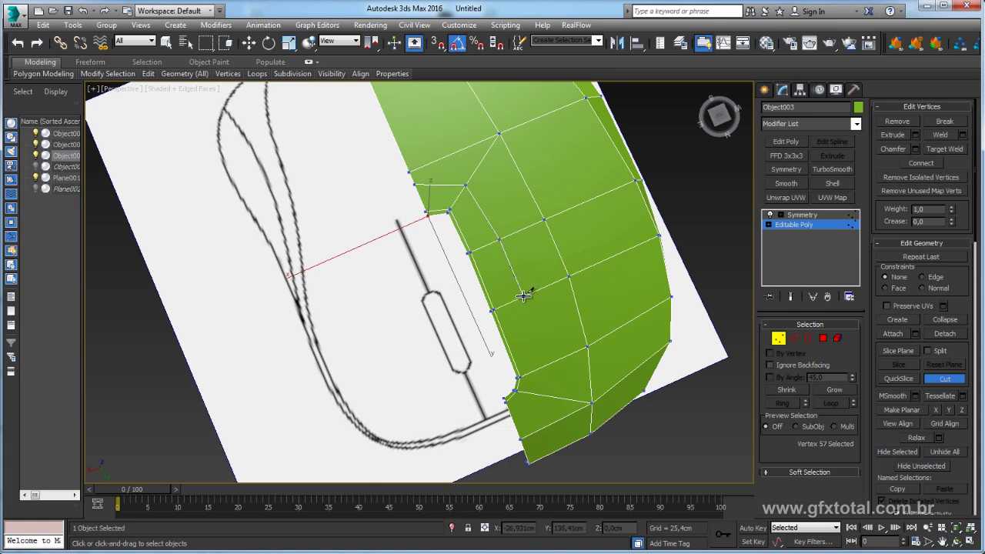
left_click(546, 366)
left_click(553, 397)
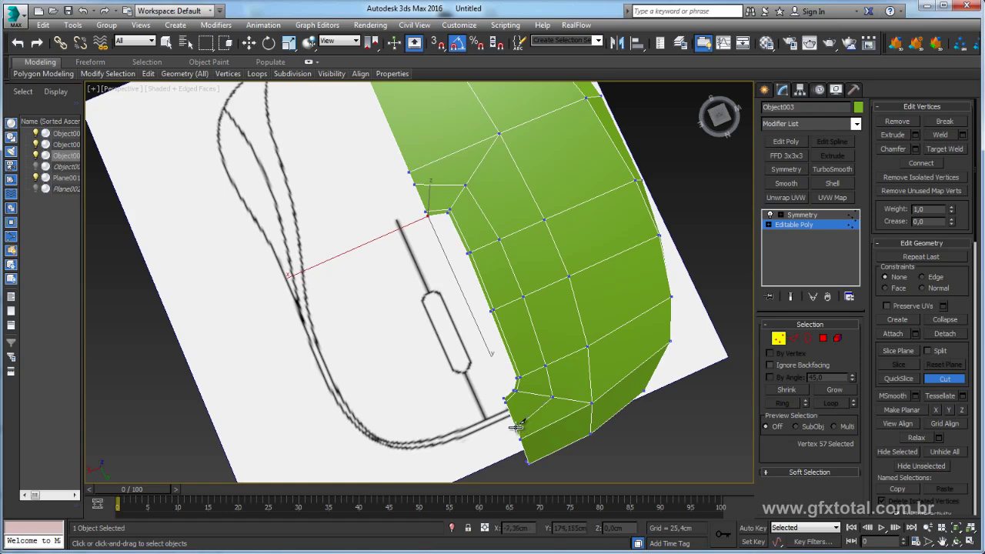
Slide the new cut vertices at the slot end along their edges using edge constraint.
middle_click_drag(529, 396, 534, 352, "alt")
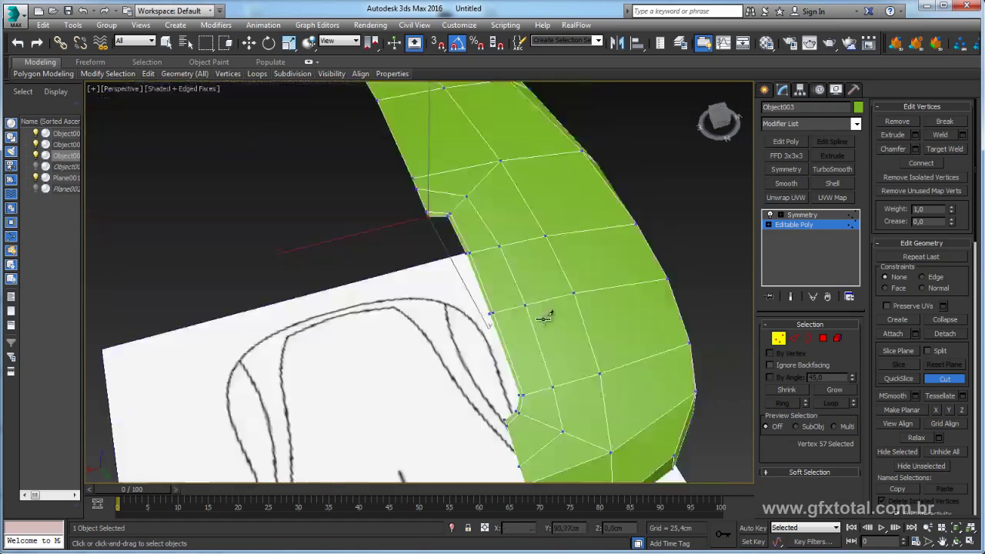
key("w")
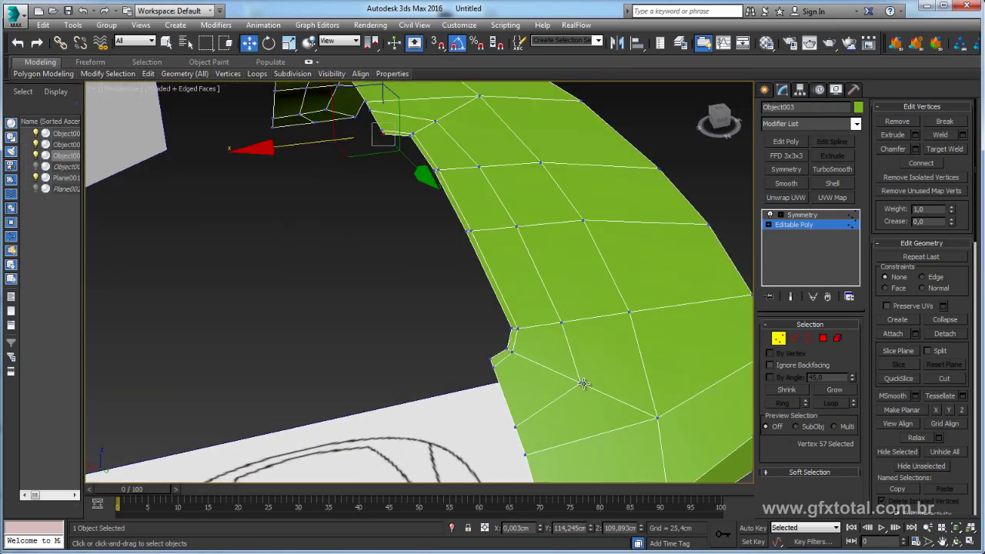
left_click(583, 383)
left_click(513, 427, "ctrl")
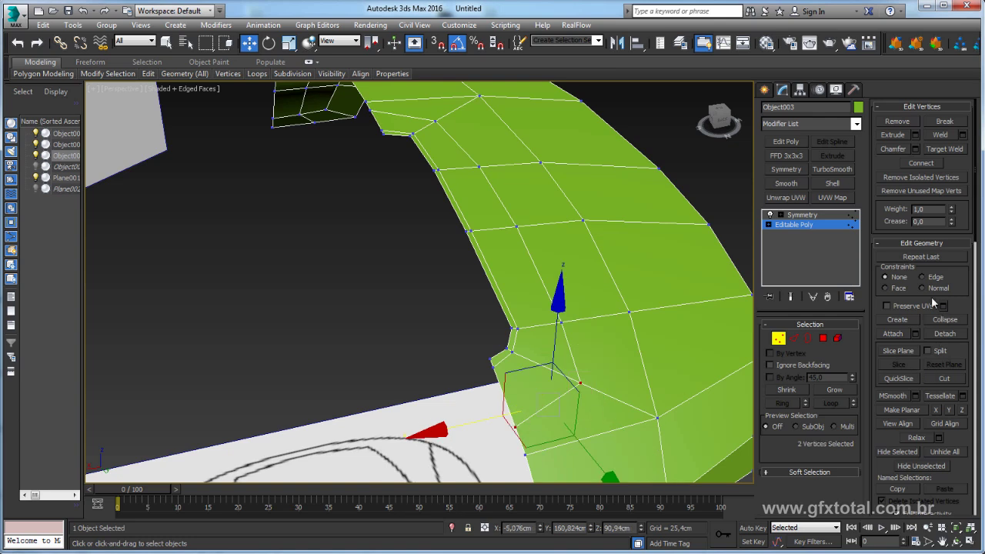
left_click(922, 277)
left_click_drag(594, 468, 588, 460)
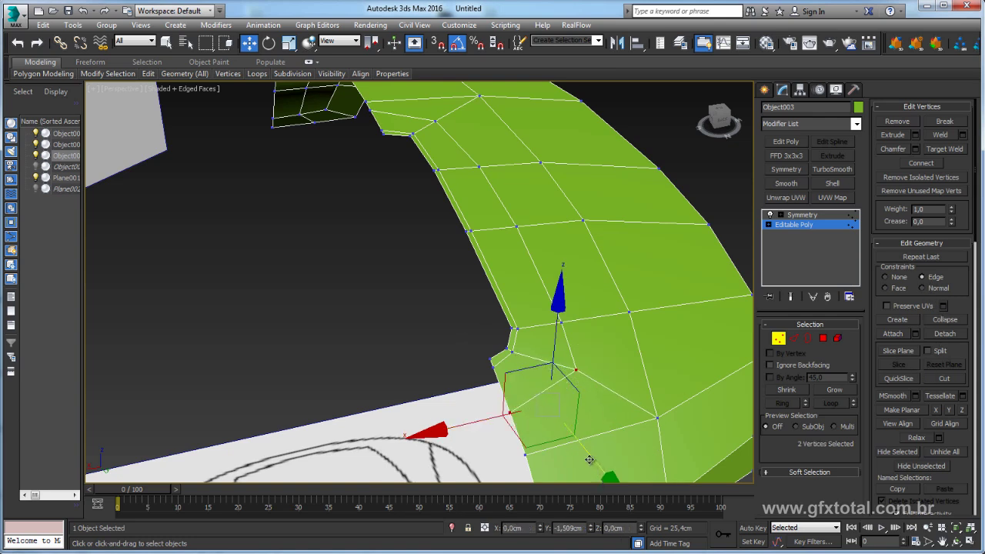
key("ctrl+z")
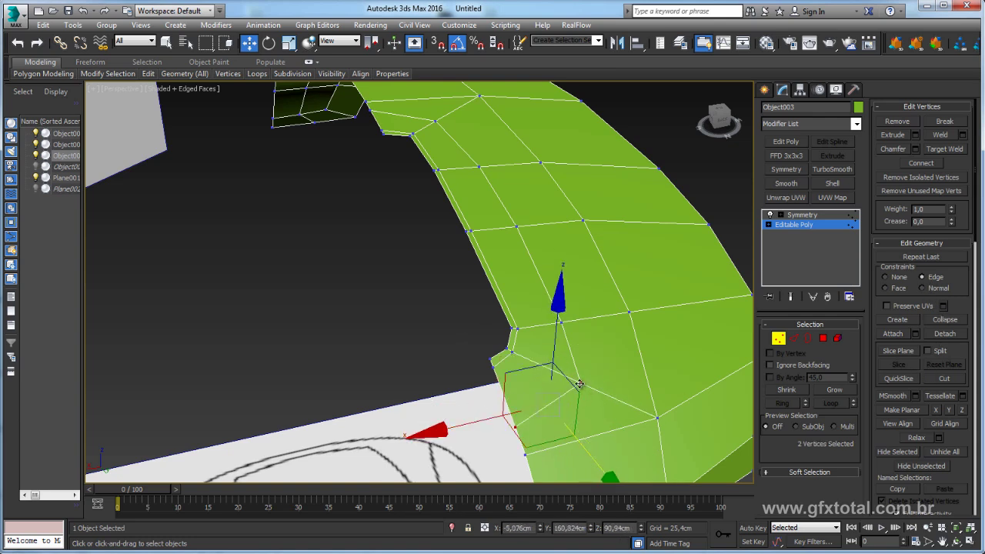
left_click_drag(580, 384, 509, 428)
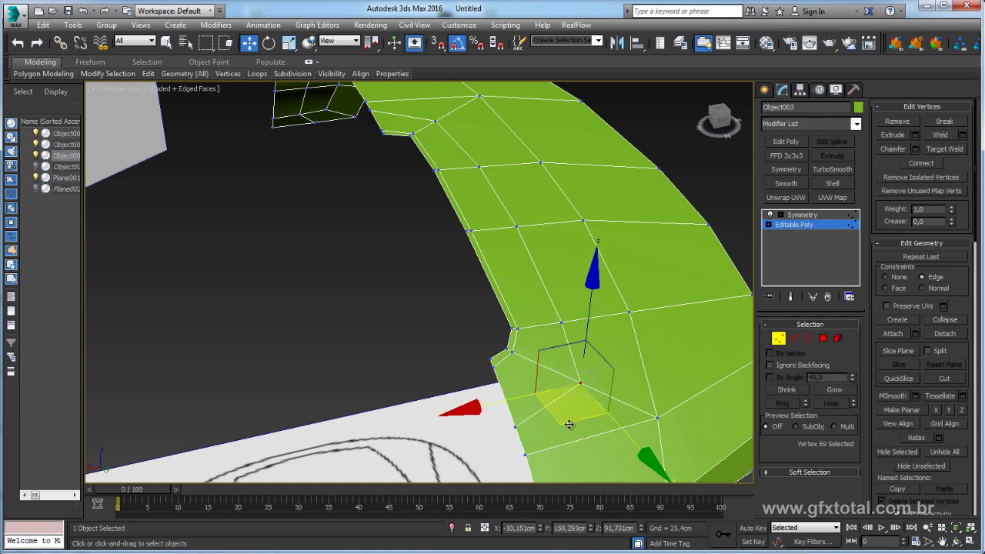
Reselect the slot-end vertices and view the mirrored shell at the Symmetry level.
left_click(526, 454)
left_click(552, 373)
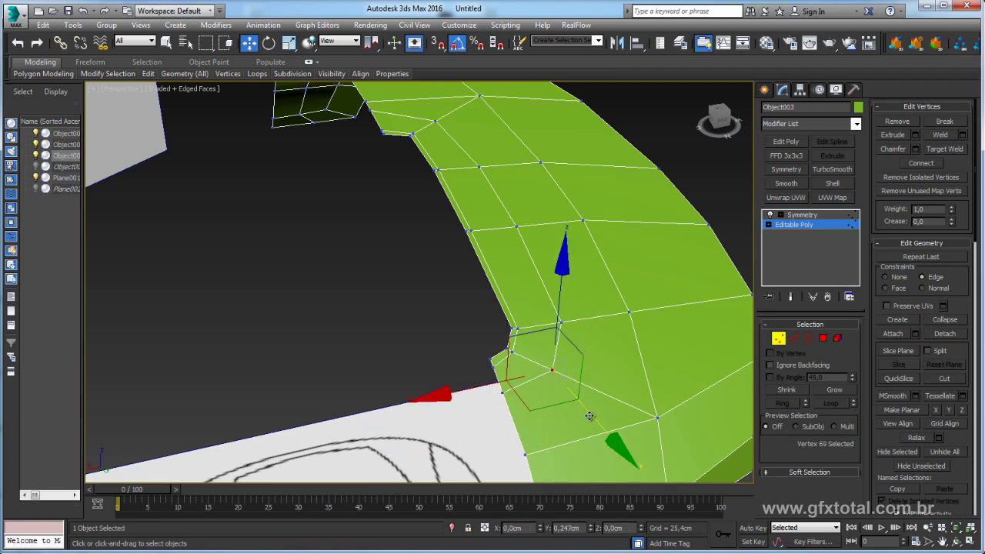
mouse_move(589, 413)
middle_mouse_down()
mouse_move(598, 367)
mouse_move(588, 317)
mouse_move(693, 292)
middle_mouse_up()
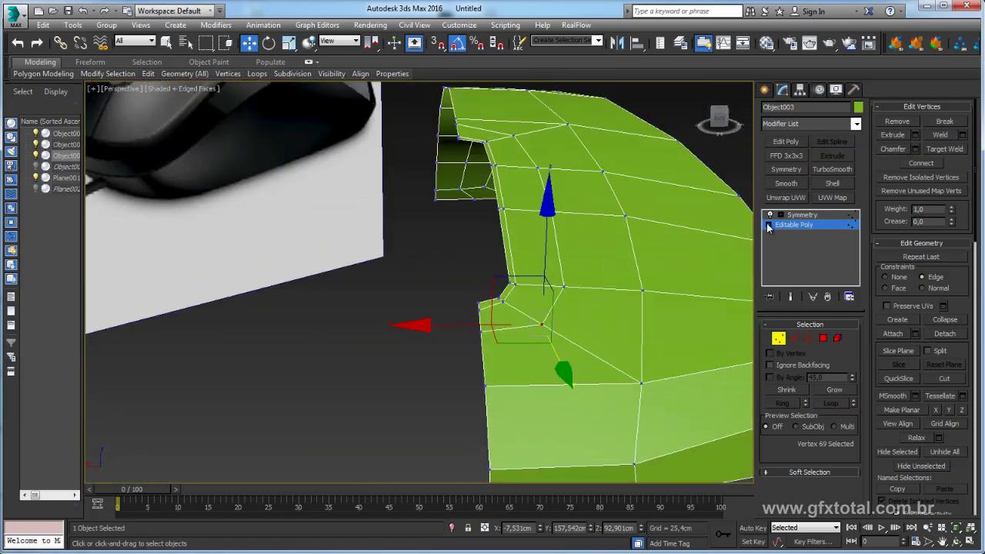
left_click(800, 216)
Convert the mirrored shell to Editable Poly and select the edge loop ringing the slot.
left_click(800, 216)
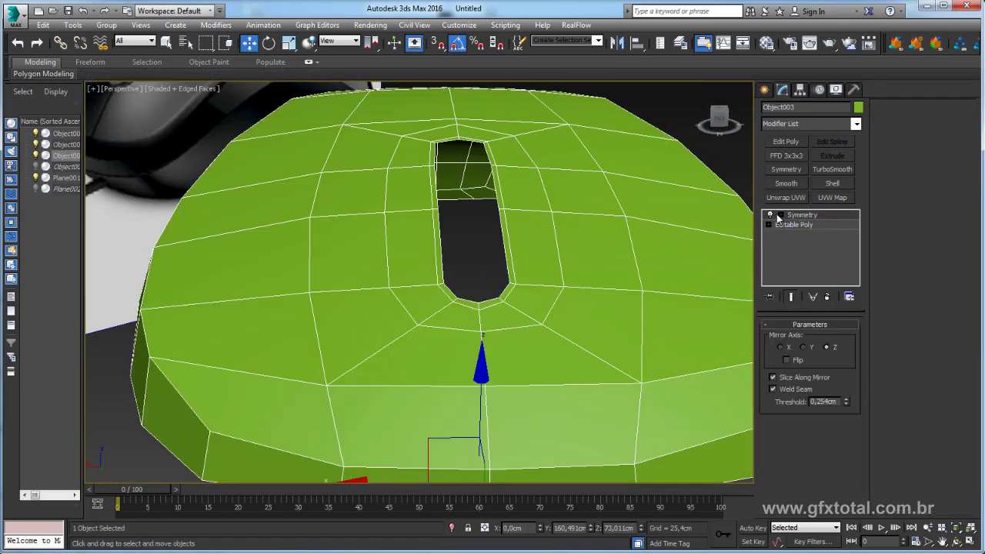
mouse_move(635, 229)
middle_mouse_down("alt")
mouse_move(630, 239)
mouse_move(557, 254)
mouse_move(475, 334)
mouse_move(524, 285)
mouse_move(531, 182)
middle_mouse_up("alt")
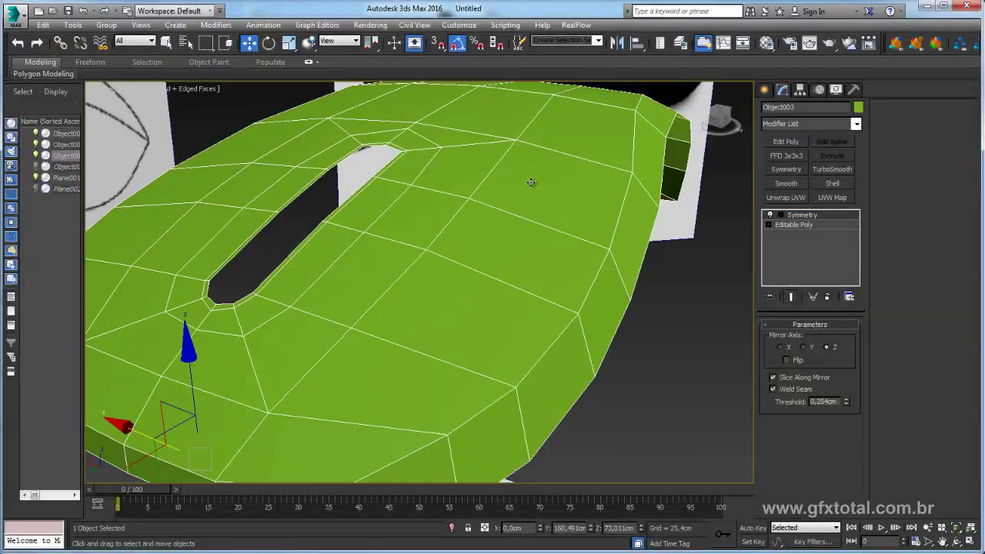
right_click(441, 161)
mouse_move(463, 282)
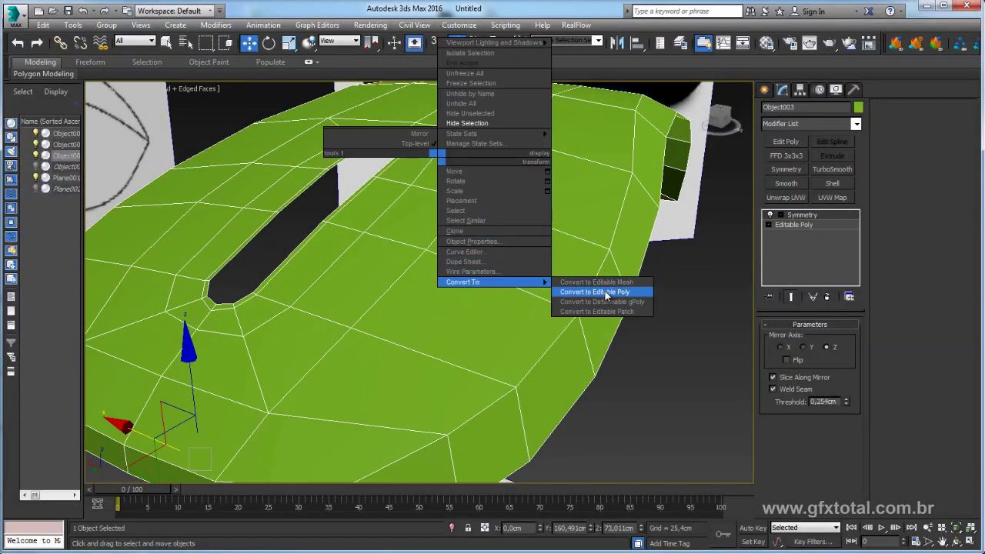
left_click(608, 294)
mouse_move(608, 294)
middle_mouse_down("alt")
mouse_move(485, 286)
mouse_move(675, 298)
middle_mouse_up("alt")
left_click(793, 338)
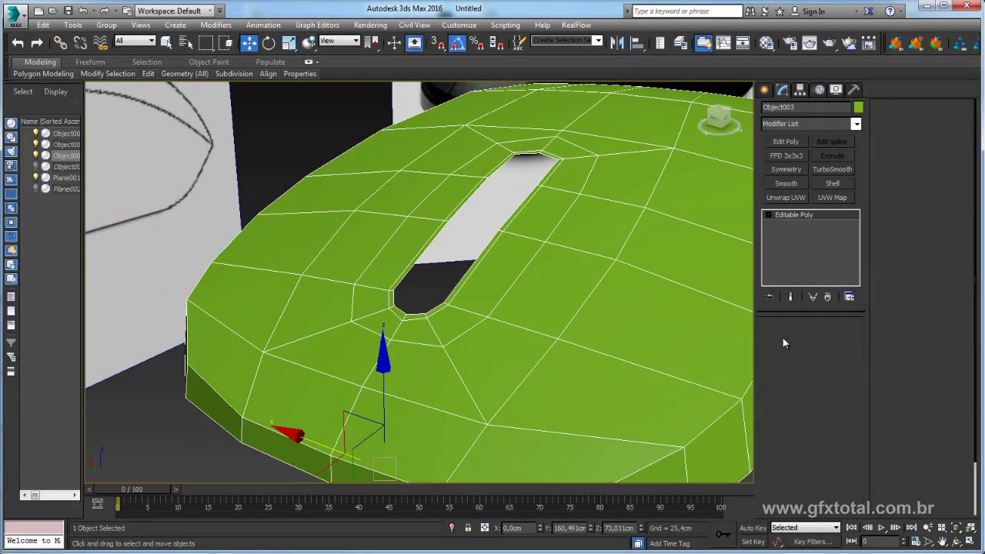
double_click(526, 267)
mouse_move(527, 267)
middle_mouse_down("alt")
mouse_move(567, 264)
mouse_move(562, 280)
middle_mouse_up("alt")
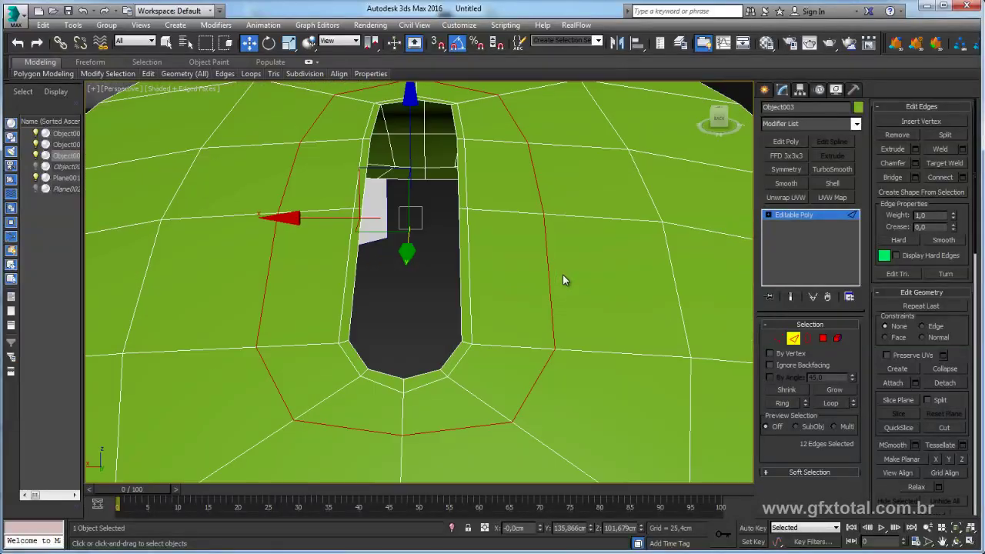
Chamfer the slot's edge loop by about 0.30 cm and switch to Top view.
left_click(915, 164)
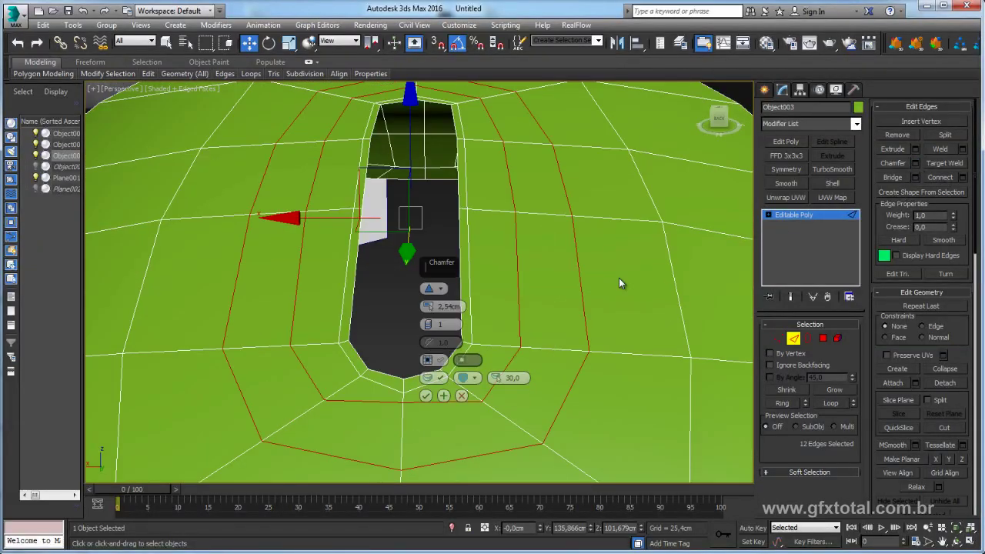
left_click_drag(431, 306, 429, 312)
right_click(429, 306)
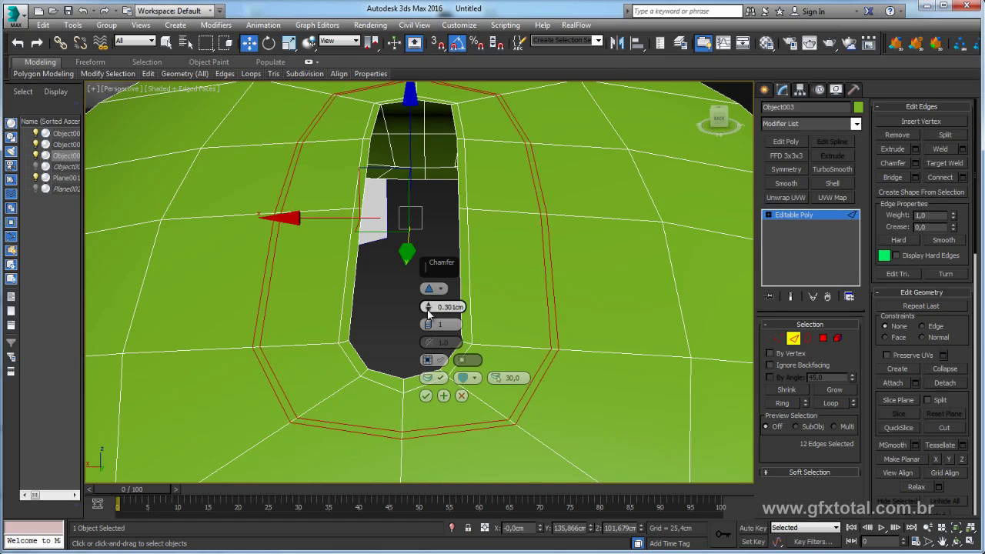
left_click(425, 396)
scroll(493, 356, "down", 5)
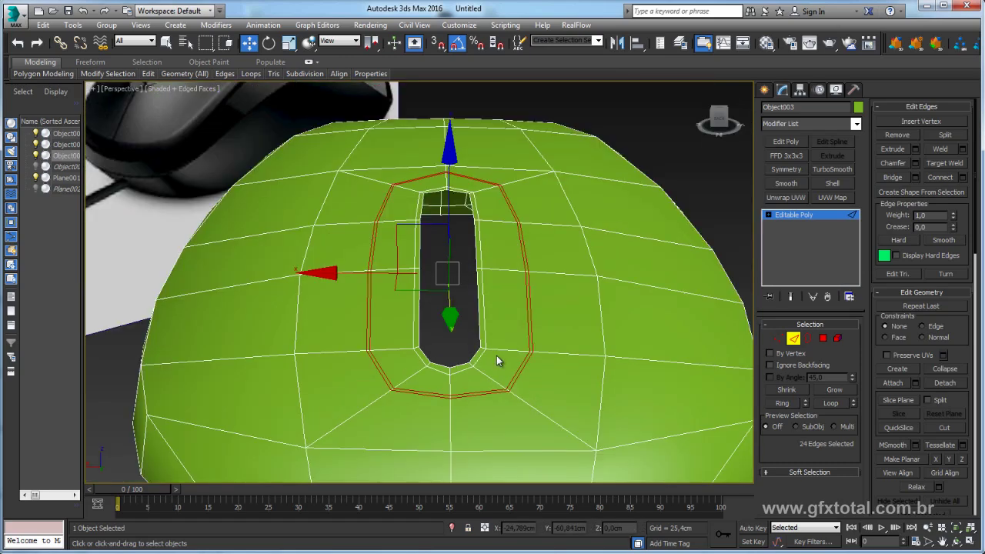
key("t")
scroll(539, 308, "up", 4)
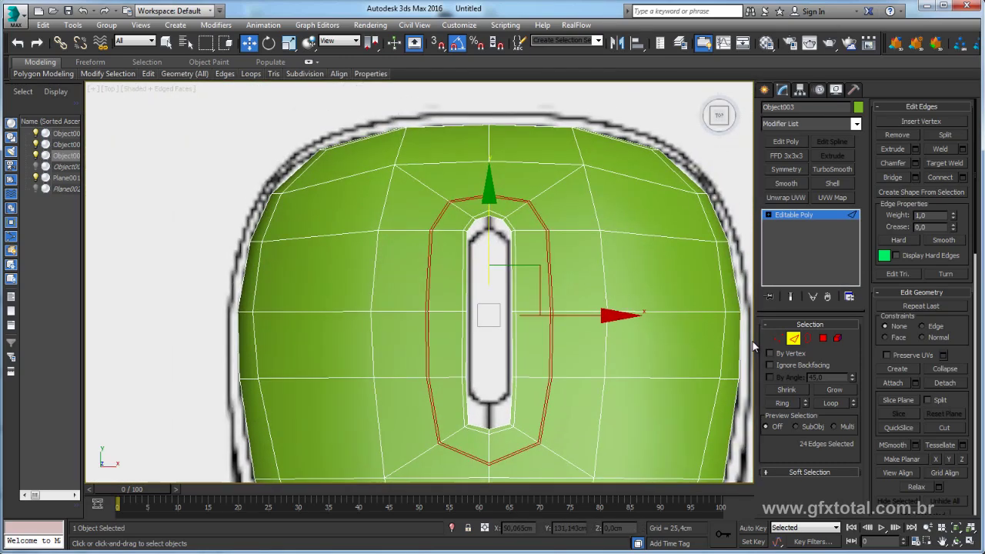
Select the vertex ring around the slot and push it down into the shell.
left_click(777, 340)
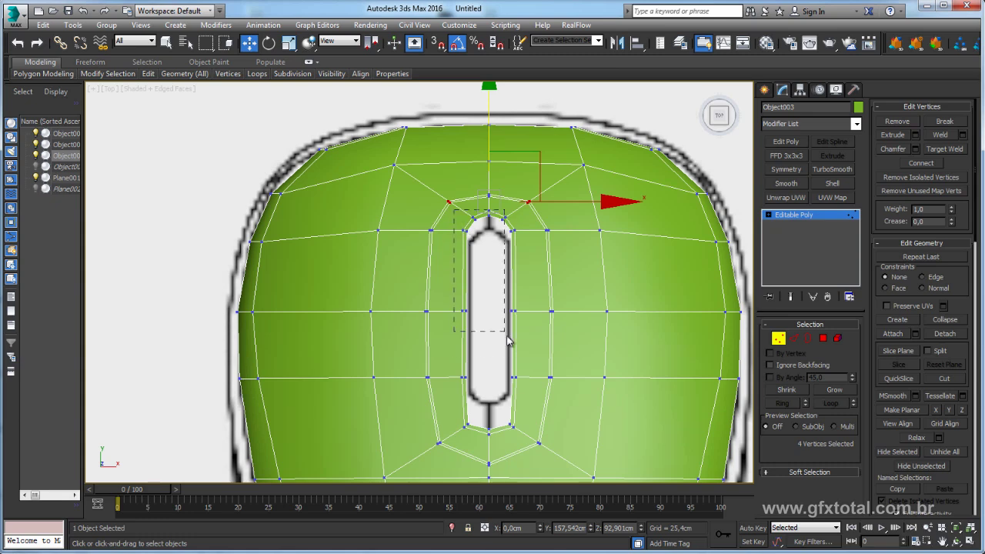
left_click_drag(508, 340, 531, 446)
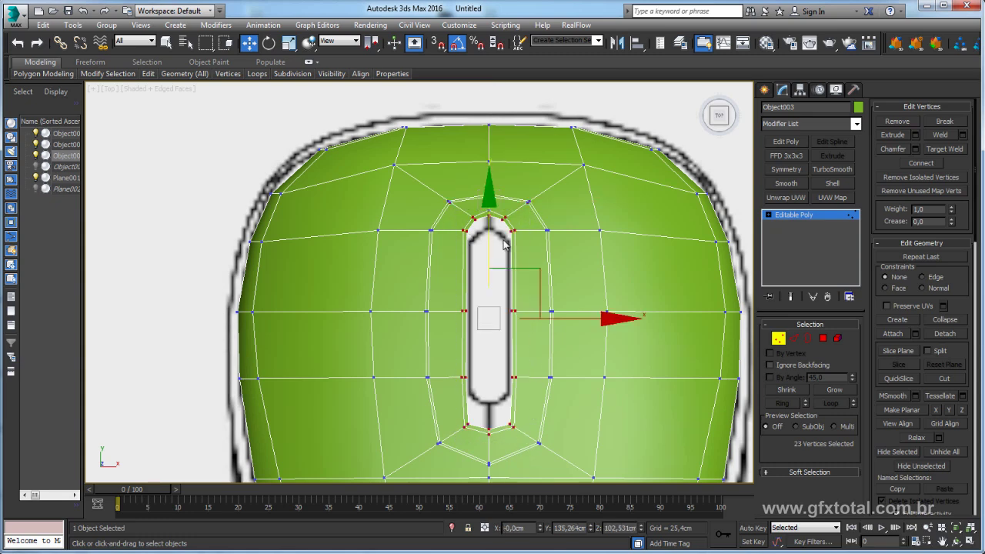
scroll(505, 245, "up", 3)
scroll(463, 183, "down", 3)
key("p")
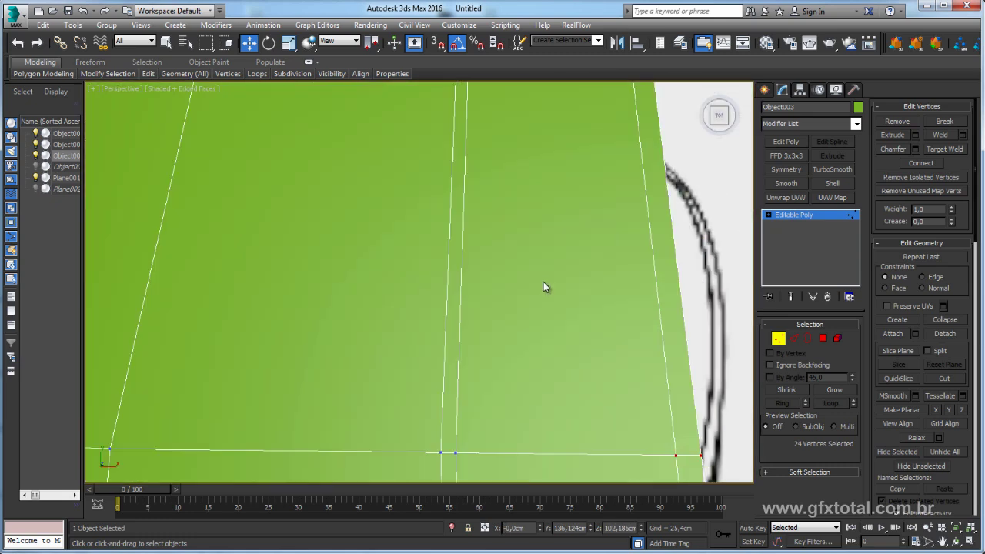
scroll(574, 297, "down", 3)
mouse_move(582, 324)
middle_mouse_down("alt")
mouse_move(533, 255)
mouse_move(523, 220)
middle_mouse_up("alt")
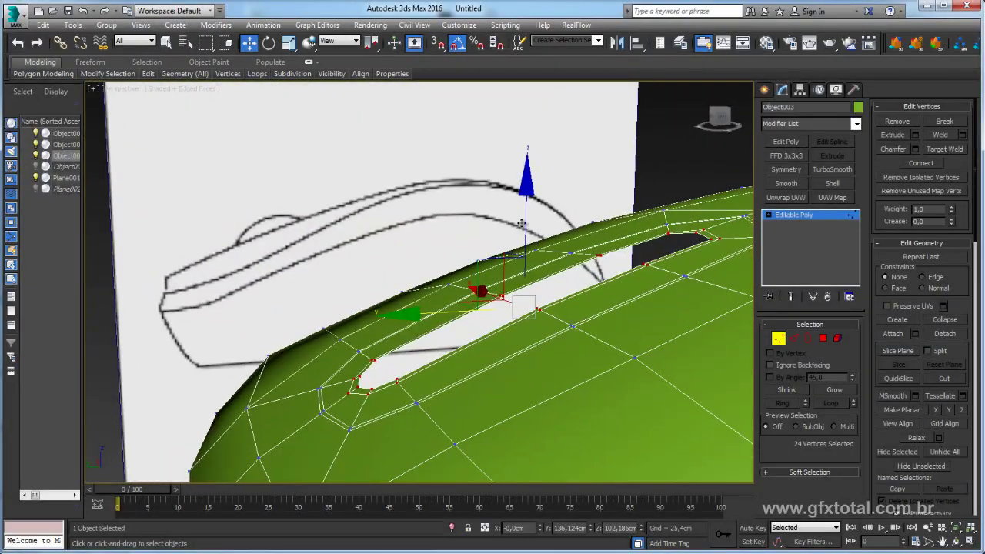
left_click_drag(488, 263, 495, 283)
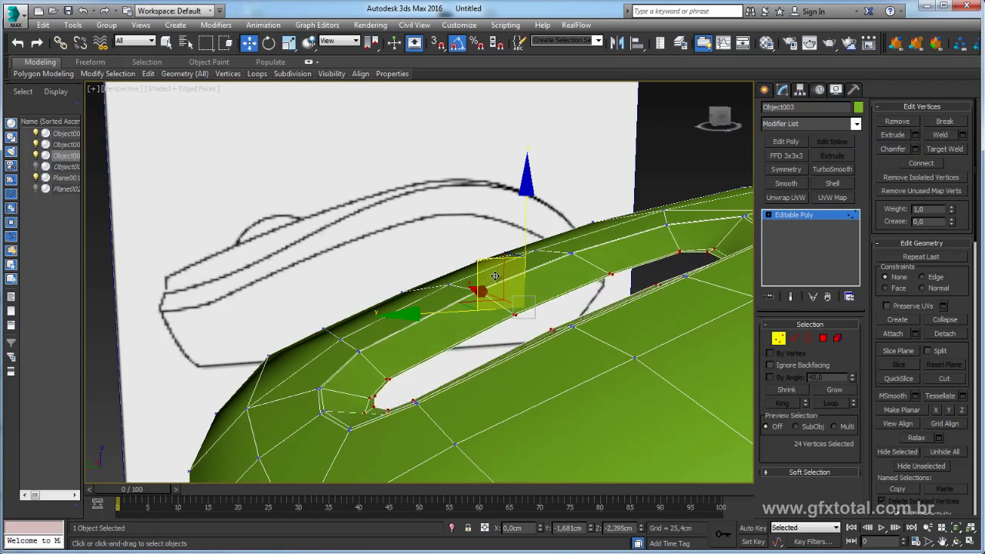
left_click_drag(496, 284, 493, 274)
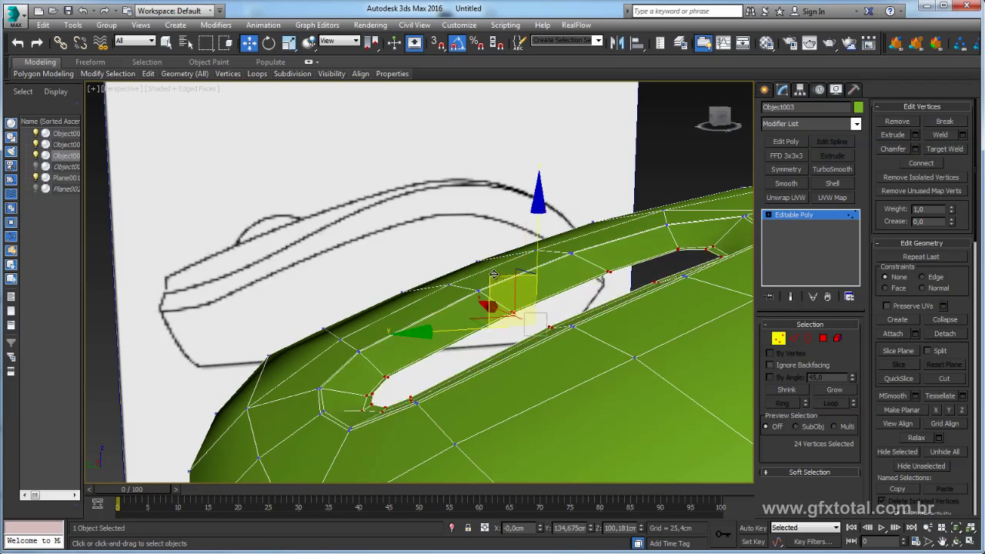
scroll(491, 277, "down", 3)
mouse_move(491, 277)
middle_mouse_down("alt")
mouse_move(584, 290)
mouse_move(777, 233)
mouse_move(604, 275)
mouse_move(860, 170)
middle_mouse_up("alt")
Exit vertex editing and apply a 1-iteration TurboSmooth to the shell.
left_click(815, 216)
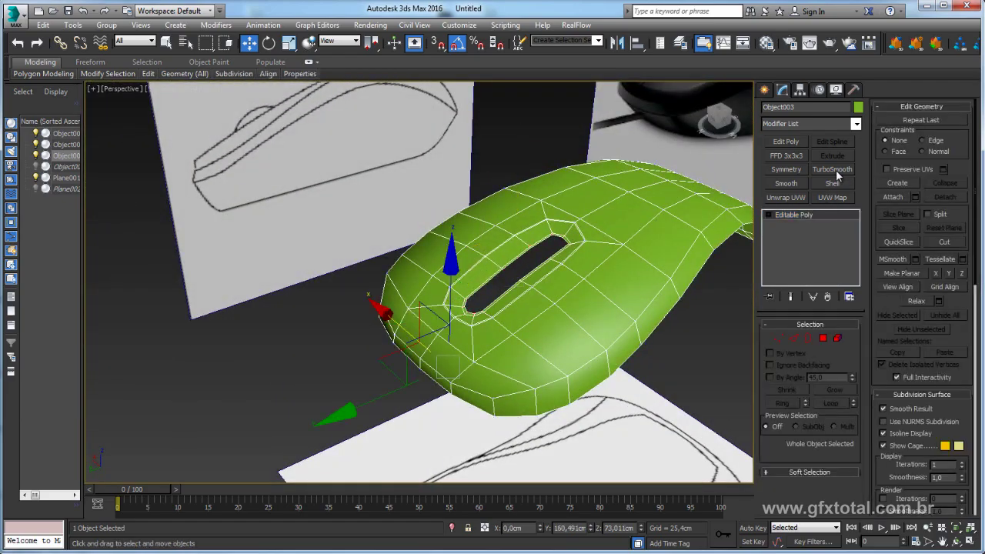
left_click(832, 168)
mouse_move(539, 270)
middle_mouse_down("alt")
mouse_move(492, 254)
mouse_move(559, 276)
mouse_move(411, 259)
mouse_move(567, 293)
mouse_move(587, 285)
mouse_move(538, 268)
middle_mouse_up("alt")
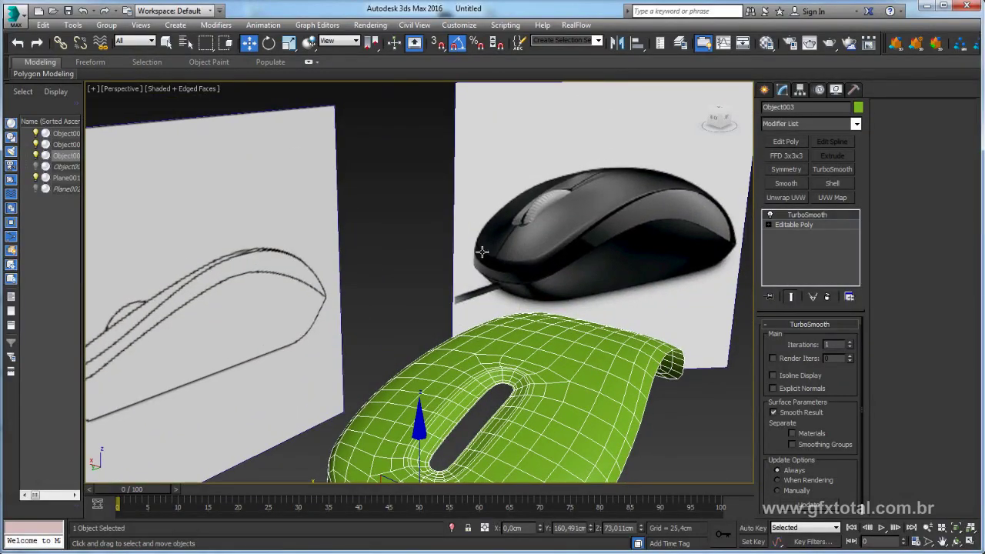
Drop back to the Editable Poly level below TurboSmooth.
middle_click_drag(506, 316, 555, 331, "alt")
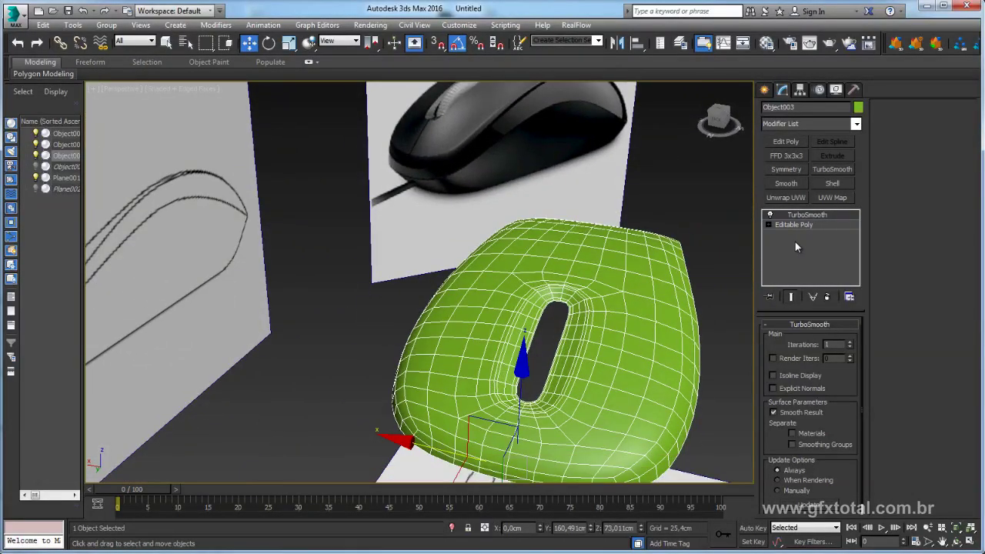
left_click(800, 226)
middle_click_drag(575, 392, 570, 354, "alt")
scroll(569, 354, "up", 3)
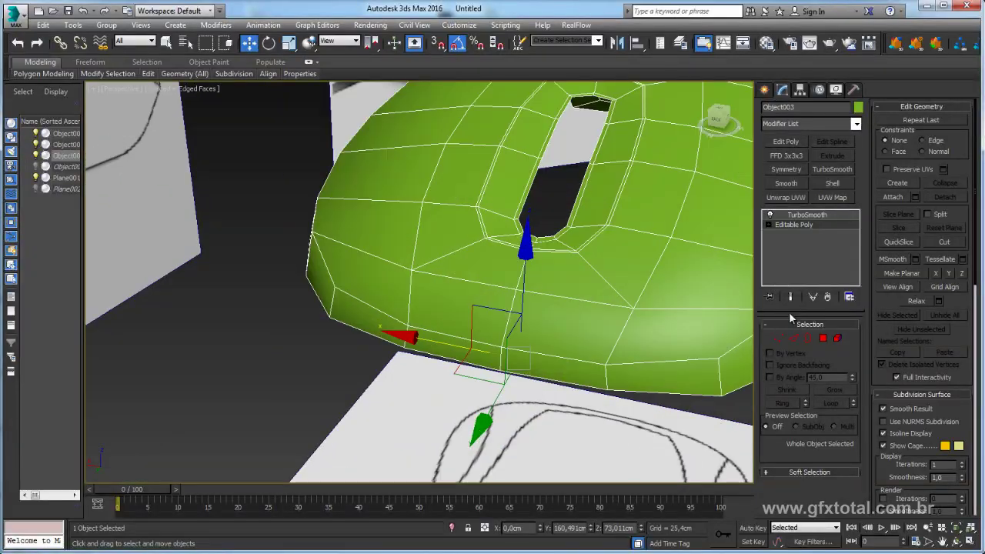
Select the centre seam edge loop along the shell in Edge mode.
left_click(795, 339)
mouse_move(533, 272)
middle_mouse_down("alt")
mouse_move(557, 289)
mouse_move(538, 312)
mouse_move(511, 255)
middle_mouse_up("alt")
double_click(490, 247)
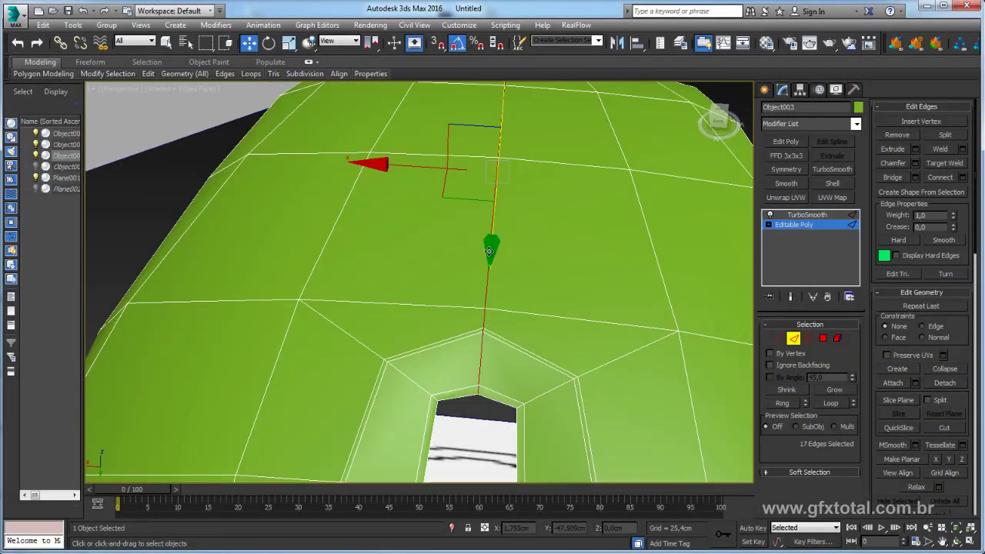
scroll(549, 225, "down", 5)
middle_click_drag(550, 225, 555, 296, "alt")
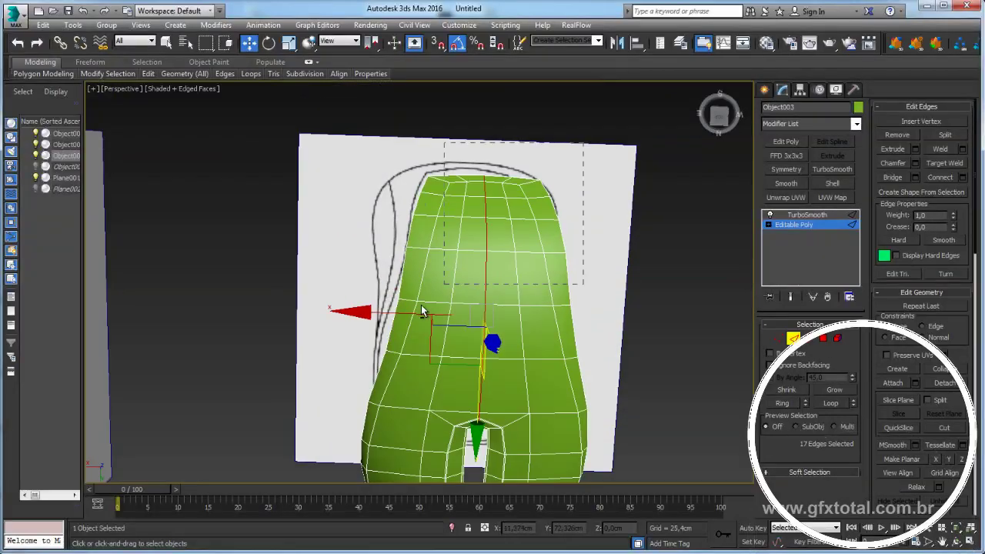
mouse_move(406, 352)
middle_mouse_down("alt")
mouse_move(542, 263)
mouse_move(526, 308)
mouse_move(531, 331)
middle_mouse_up("alt")
scroll(525, 310, "up", 5)
scroll(522, 298, "up", 2)
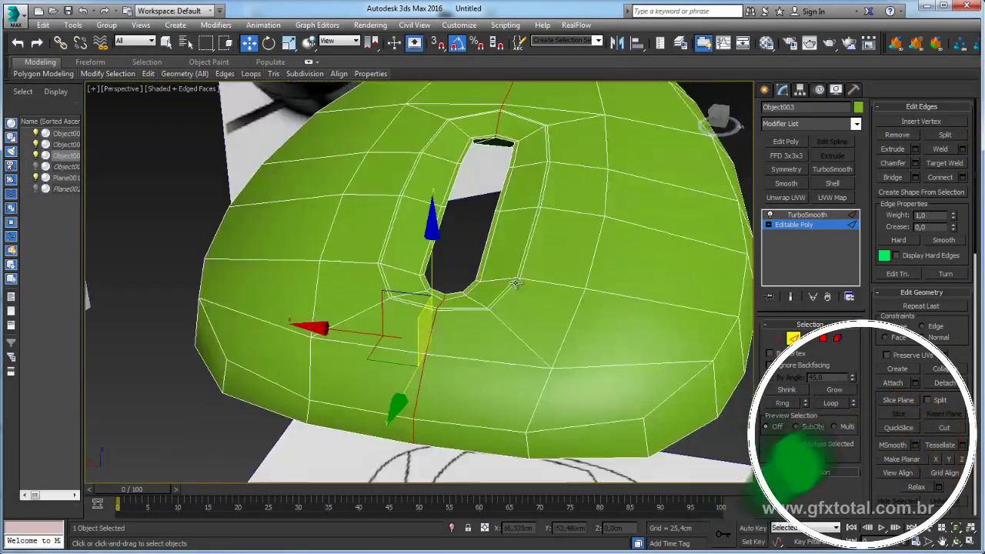
Chamfer the selected centre seam edges by about 0.439 cm into two parallel lines.
left_click(916, 164)
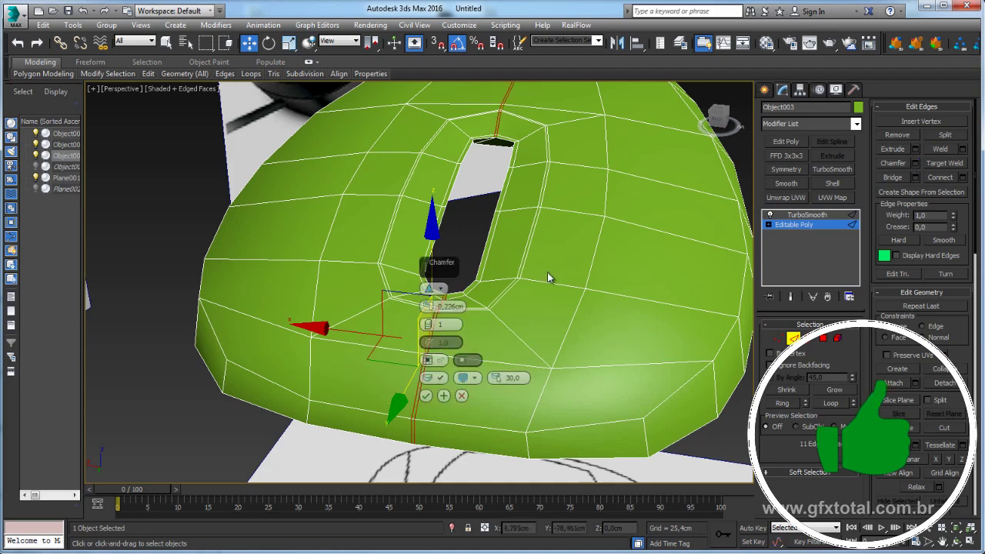
middle_click_drag(550, 277, 508, 293, "alt")
scroll(462, 308, "up", 2)
scroll(442, 314, "up", 3)
scroll(621, 273, "down", 3)
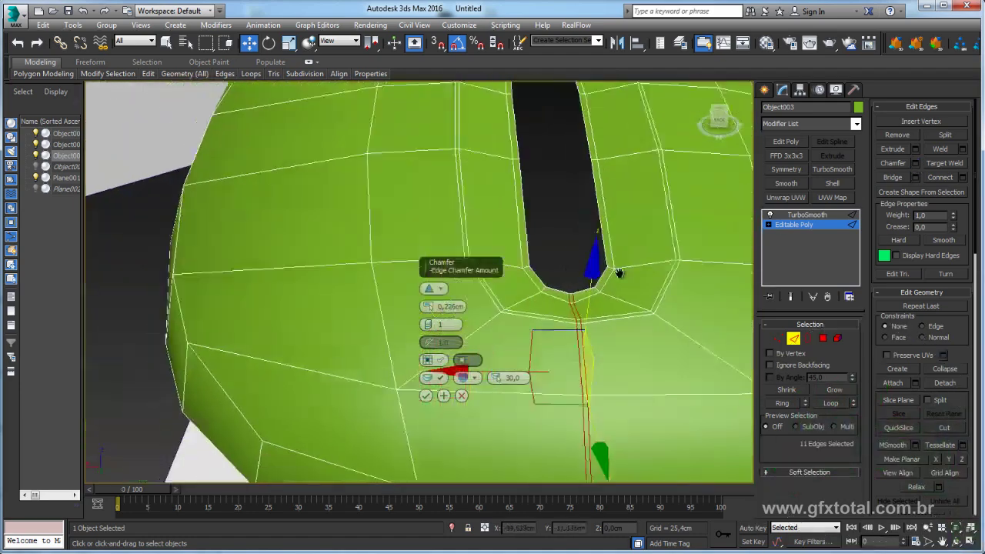
mouse_move(620, 273)
middle_mouse_down("alt")
mouse_move(610, 270)
mouse_move(600, 293)
middle_mouse_up("alt")
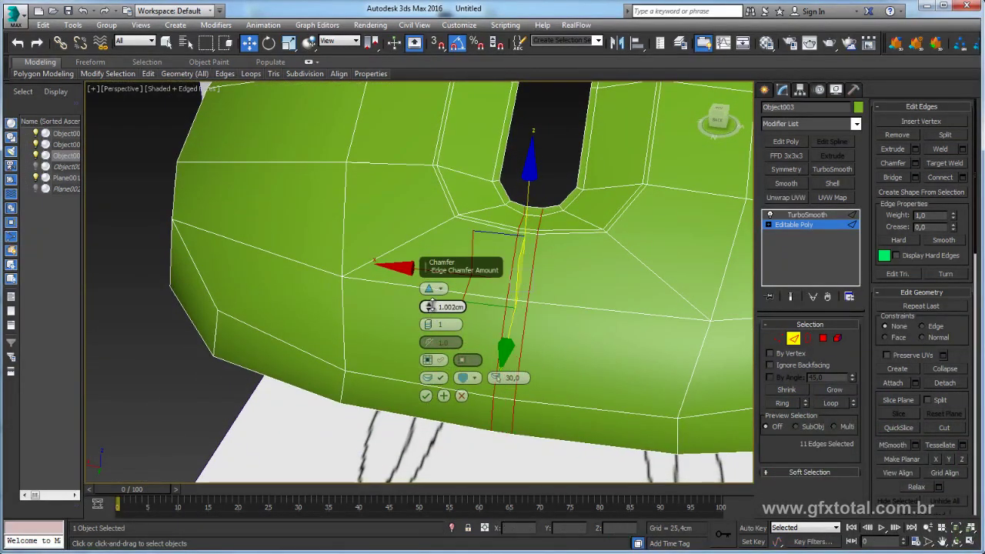
left_click_drag(430, 306, 429, 316)
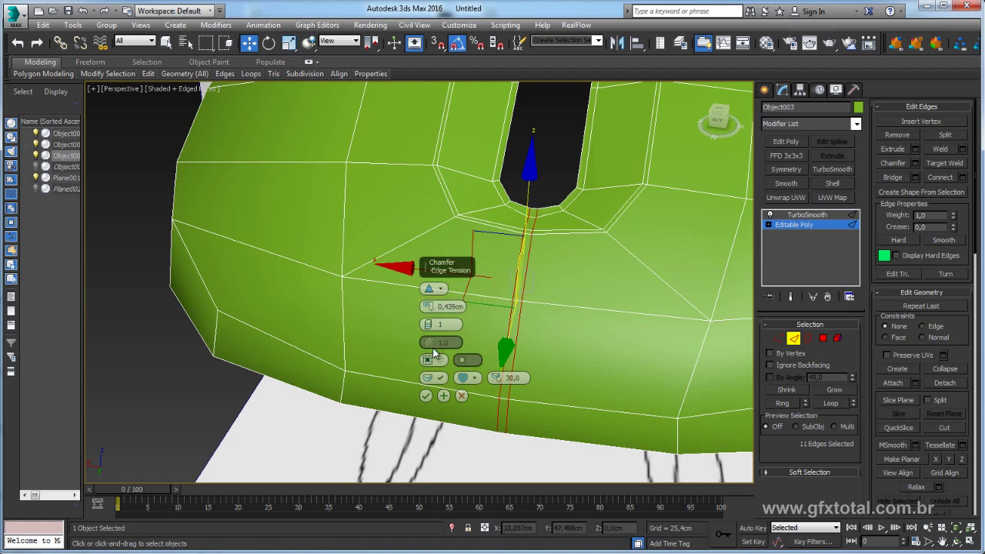
left_click(426, 396)
scroll(559, 280, "down", 2)
Delete the loop of polygons along the chamfered seam to open a gap.
middle_click_drag(559, 279, 552, 281, "alt")
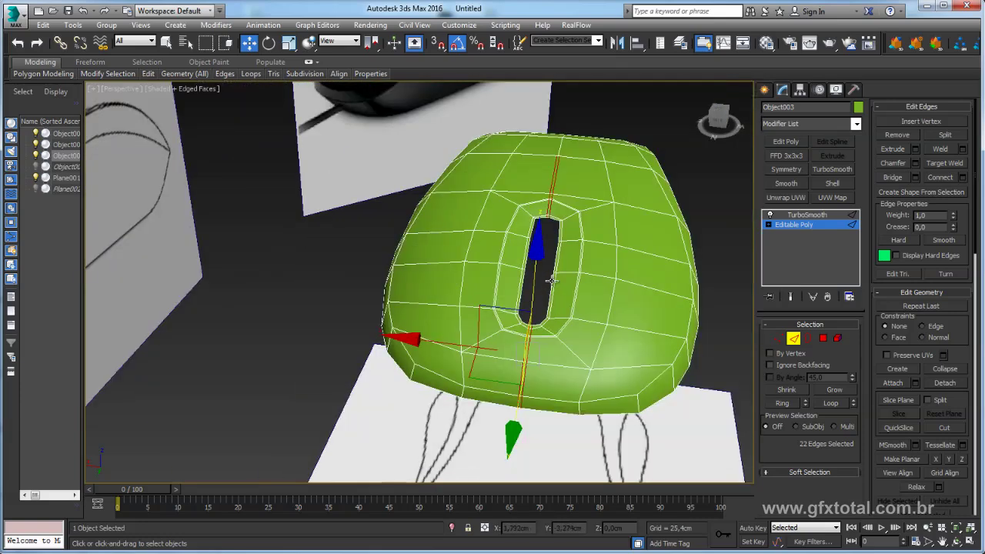
scroll(520, 329, "up", 2)
scroll(524, 330, "up", 2)
left_click(525, 331)
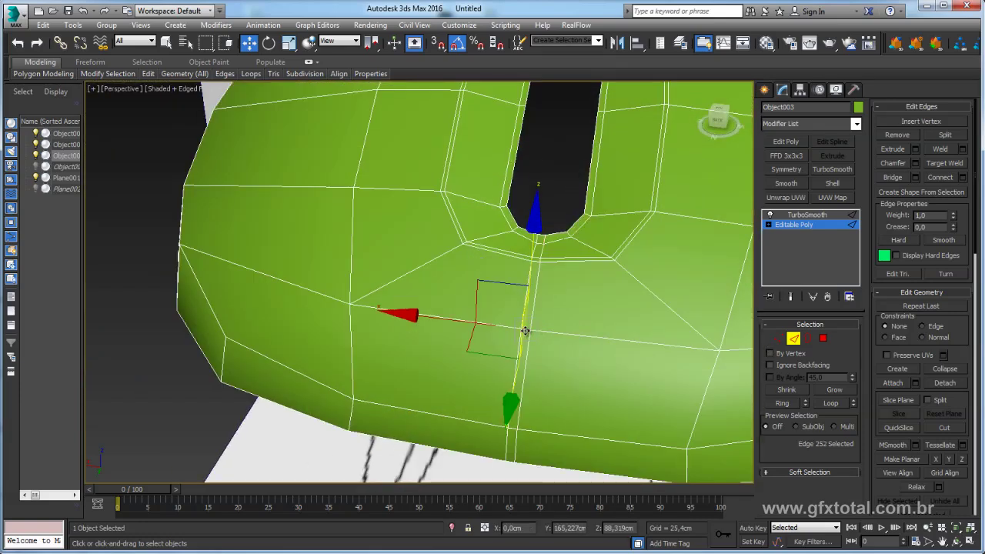
left_click(831, 403)
left_click(822, 338, "ctrl")
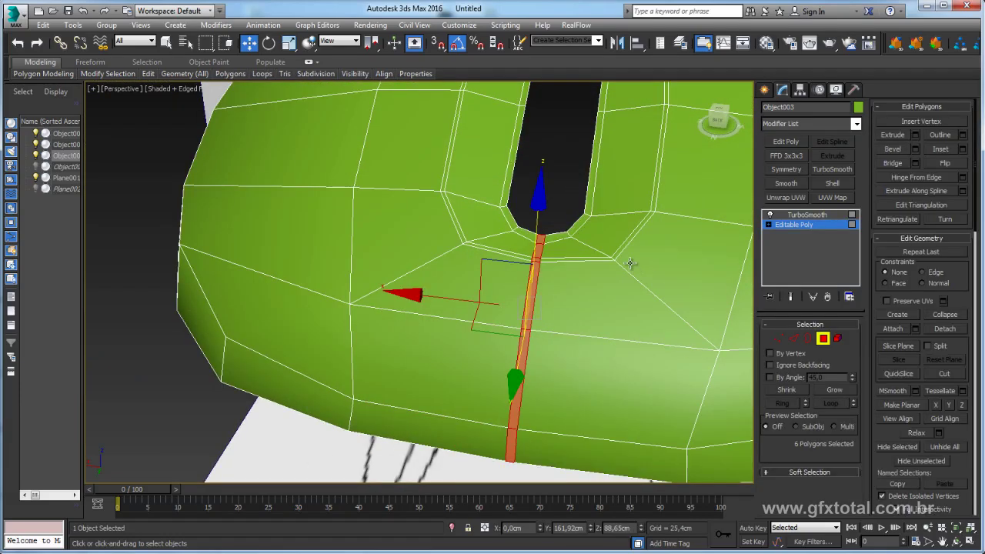
key("Delete")
Delete a ring strip of polygons beside the gap to widen it.
mouse_move(610, 177)
middle_mouse_down("alt")
mouse_move(578, 227)
mouse_move(568, 308)
middle_mouse_up("alt")
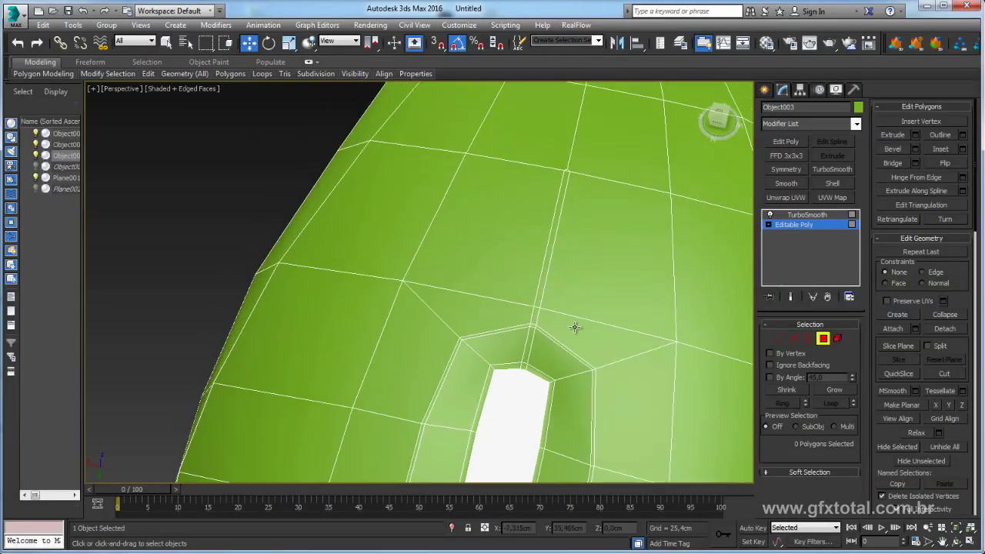
left_click(794, 338)
scroll(552, 331, "up", 4)
left_click(477, 320)
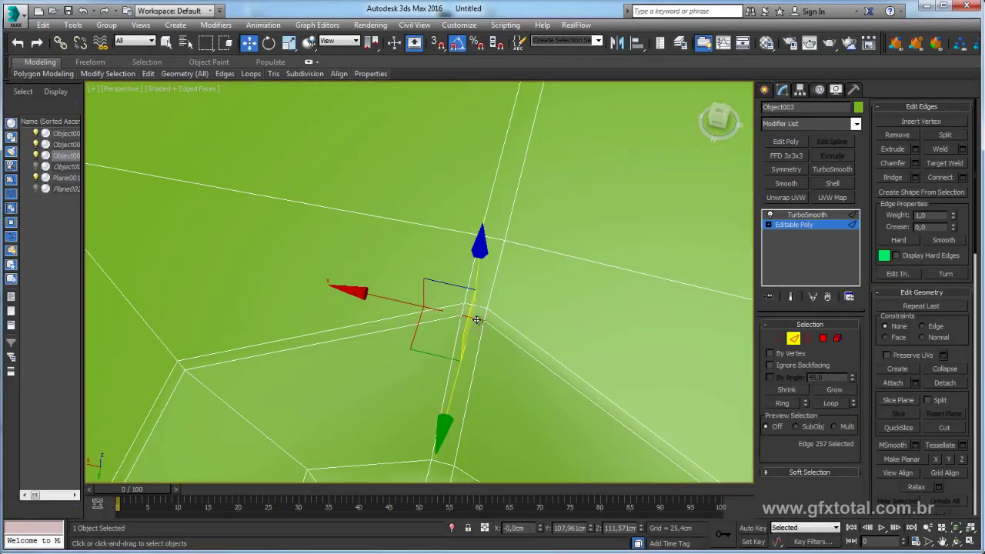
left_click(782, 402)
left_click(823, 337, "ctrl")
mouse_move(662, 277)
middle_mouse_down("alt")
mouse_move(613, 245)
mouse_move(579, 285)
middle_mouse_up("alt")
key("Delete")
Chamfer the edge loop at the gap's end, minus its middle edge, by about 3.933 cm.
scroll(562, 254, "up", 3)
scroll(533, 242, "up", 3)
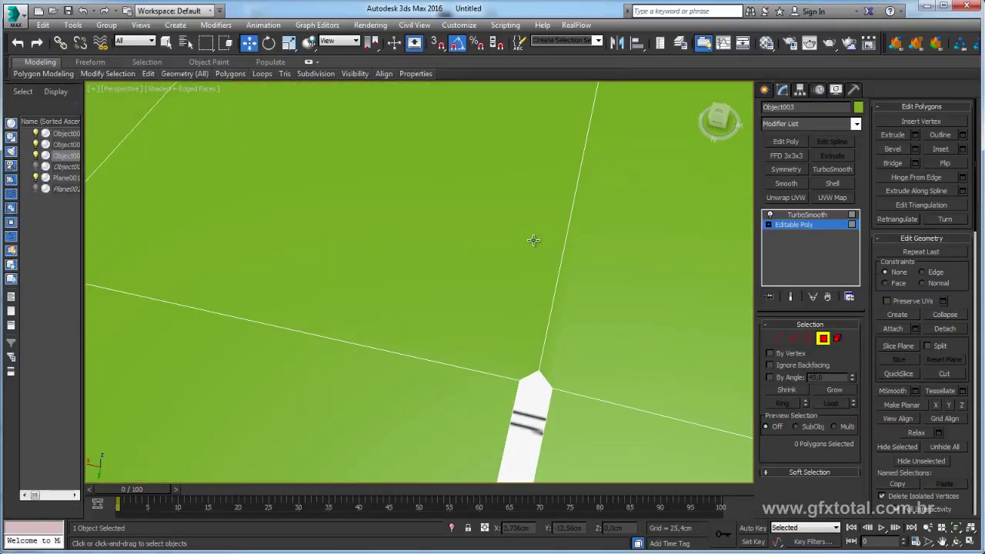
left_click(794, 339)
scroll(537, 341, "down", 3)
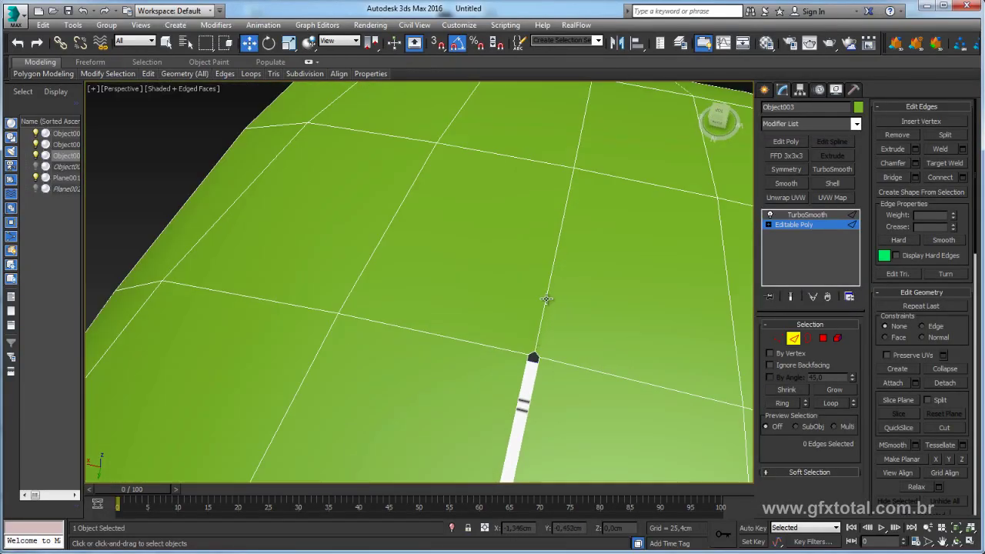
scroll(577, 192, "down", 2)
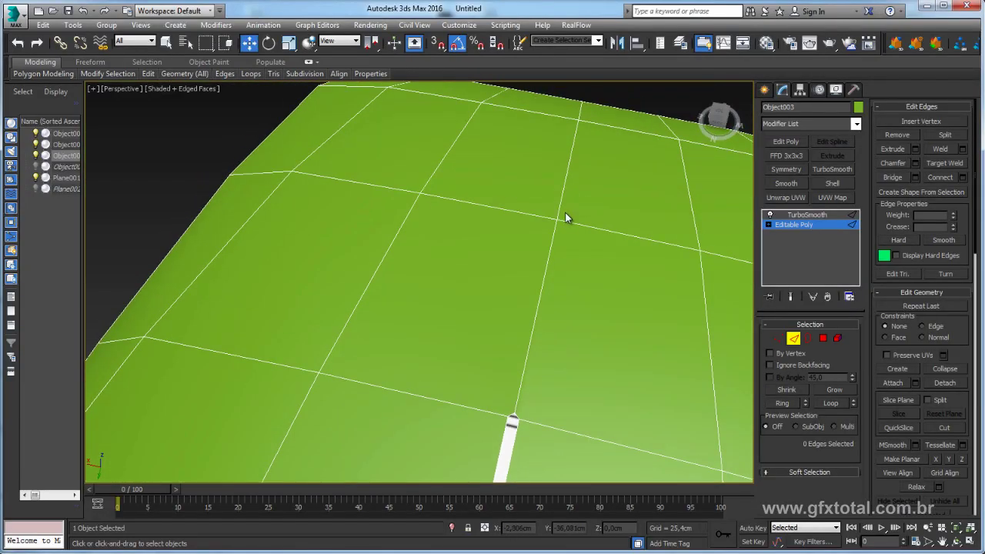
left_click(565, 209)
mouse_move(560, 205)
middle_mouse_down("alt")
mouse_move(560, 248)
mouse_move(513, 256)
mouse_move(531, 260)
middle_mouse_up("alt")
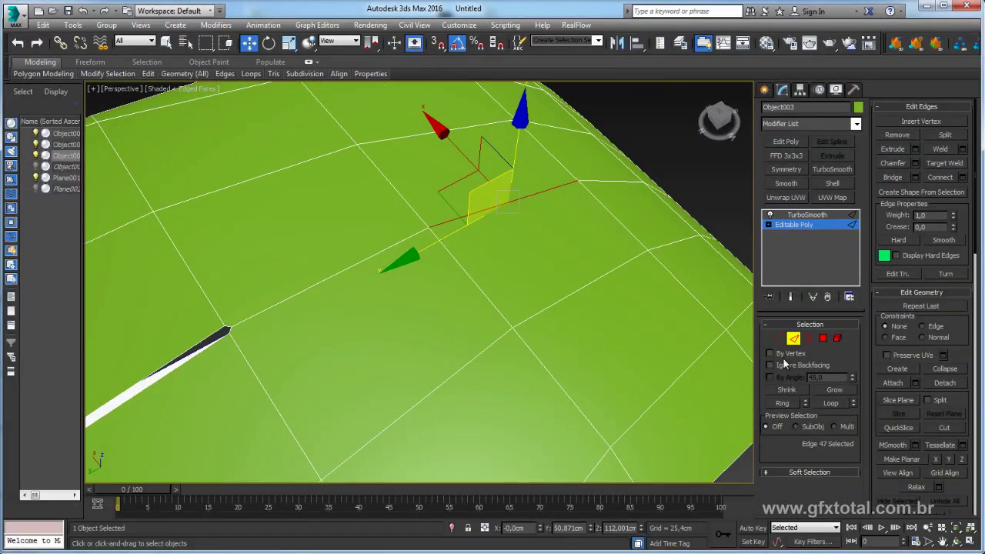
left_click(831, 404)
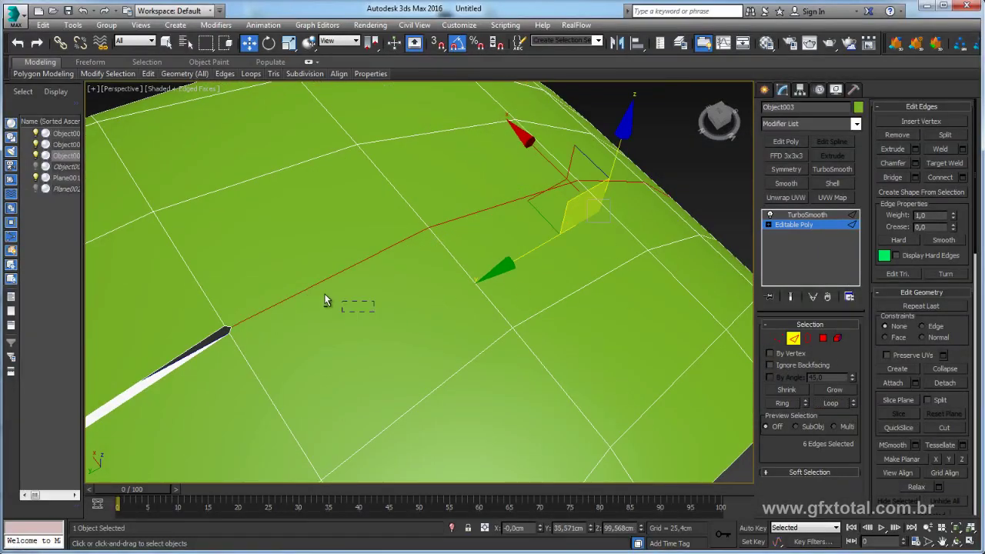
left_click_drag(325, 294, 398, 252, "alt")
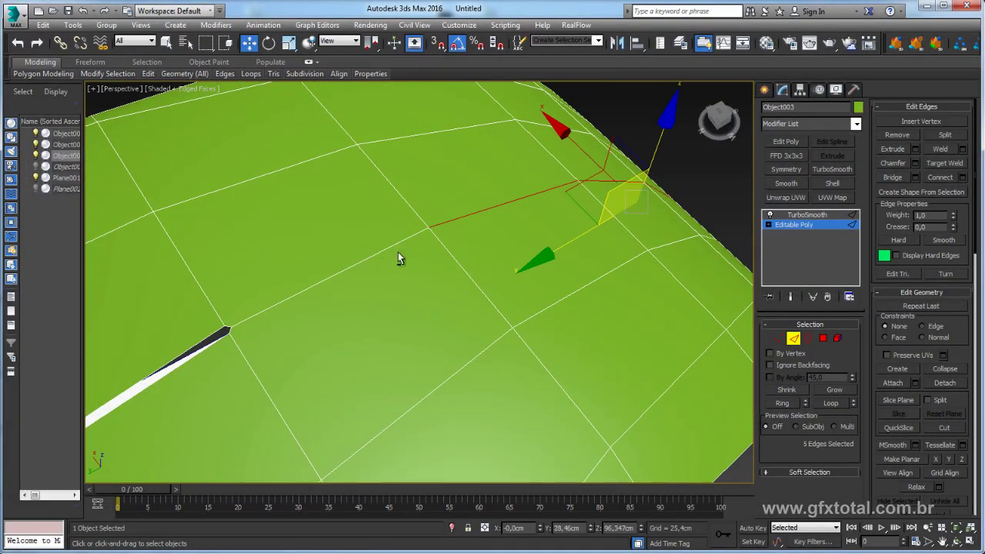
left_click(915, 163)
left_click_drag(434, 306, 433, 296)
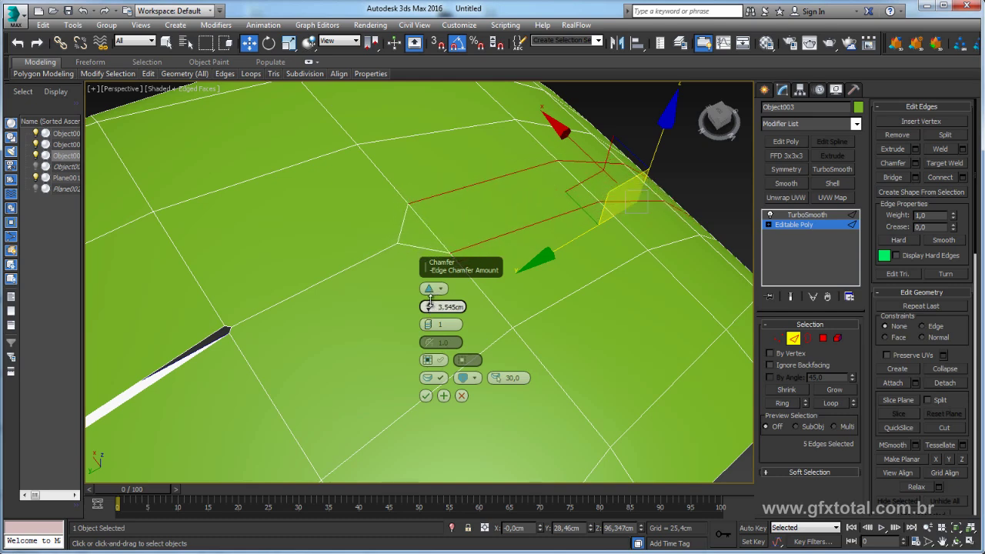
left_click(426, 396)
Remove the three leftover edges next to the new chamfer.
middle_click_drag(421, 324, 550, 302)
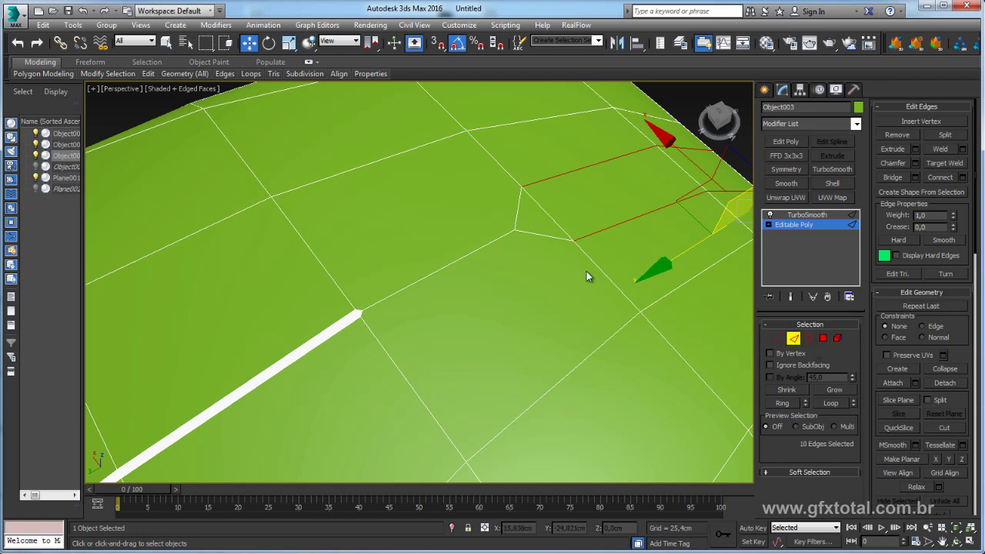
left_click(521, 235)
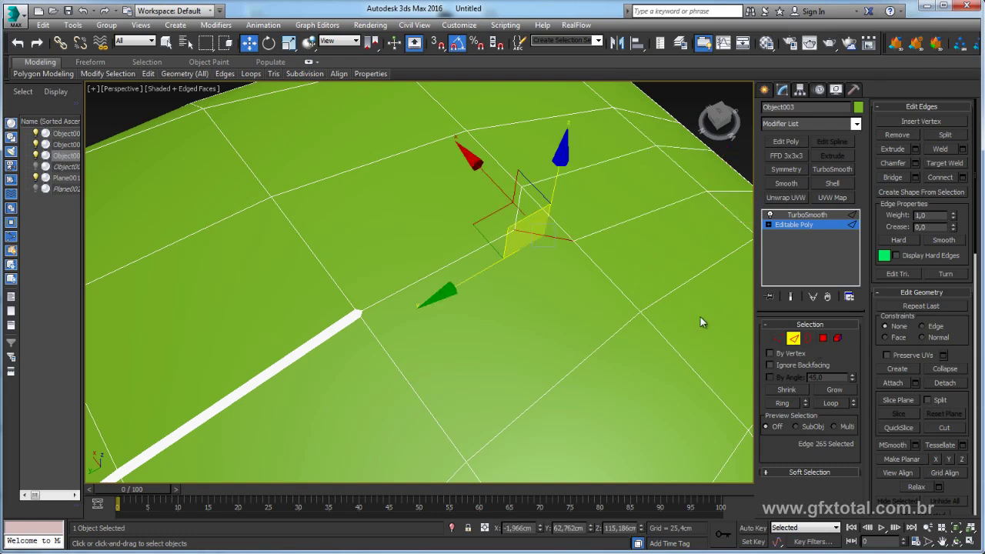
left_click(456, 266, "ctrl")
left_click(522, 217, "ctrl")
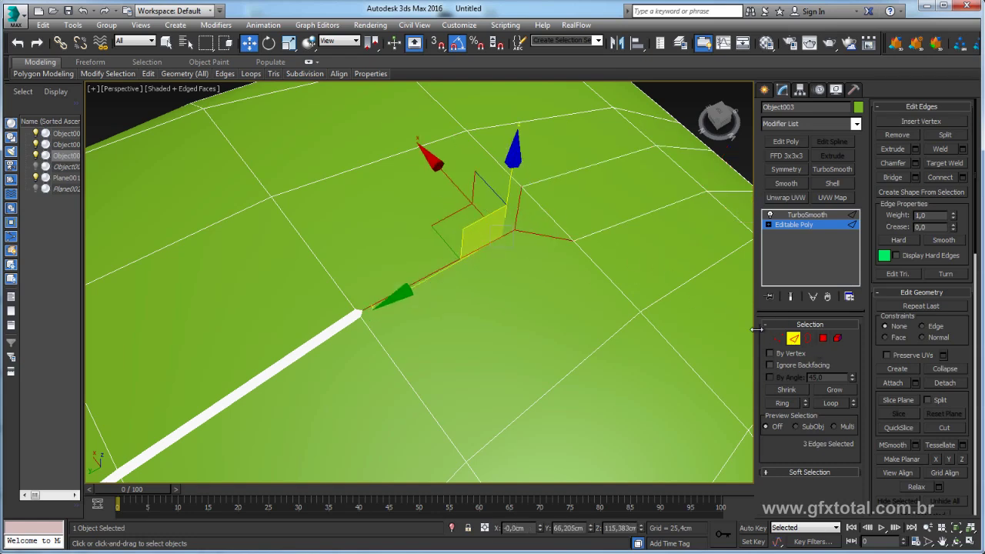
left_click(898, 135)
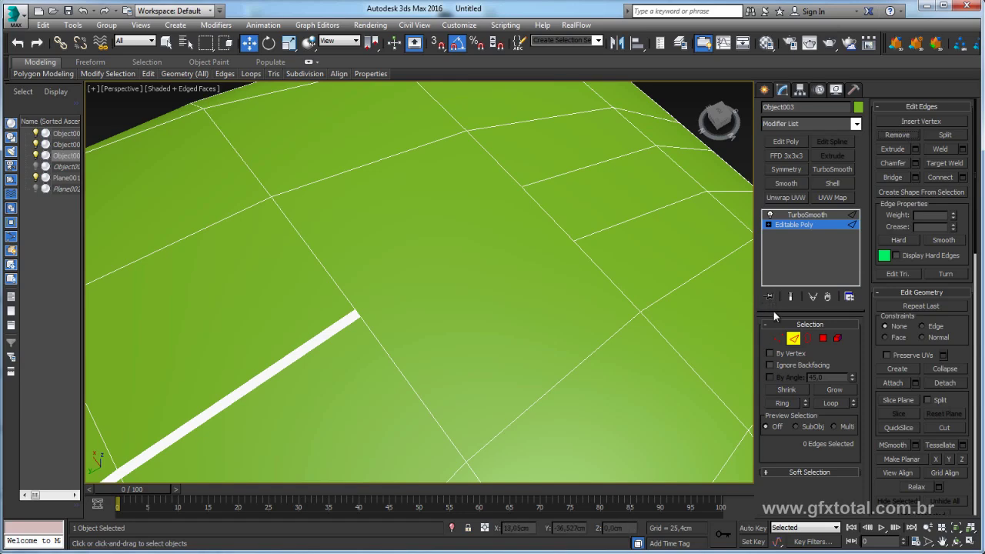
left_click(779, 338)
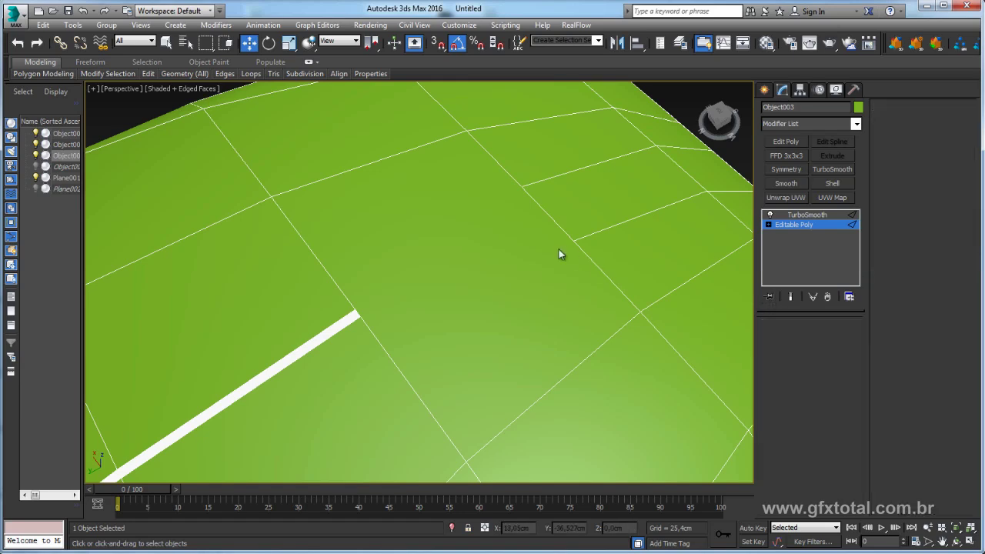
Connect two pairs of vertices beside the seam's end with new edges.
left_click(358, 315, "ctrl")
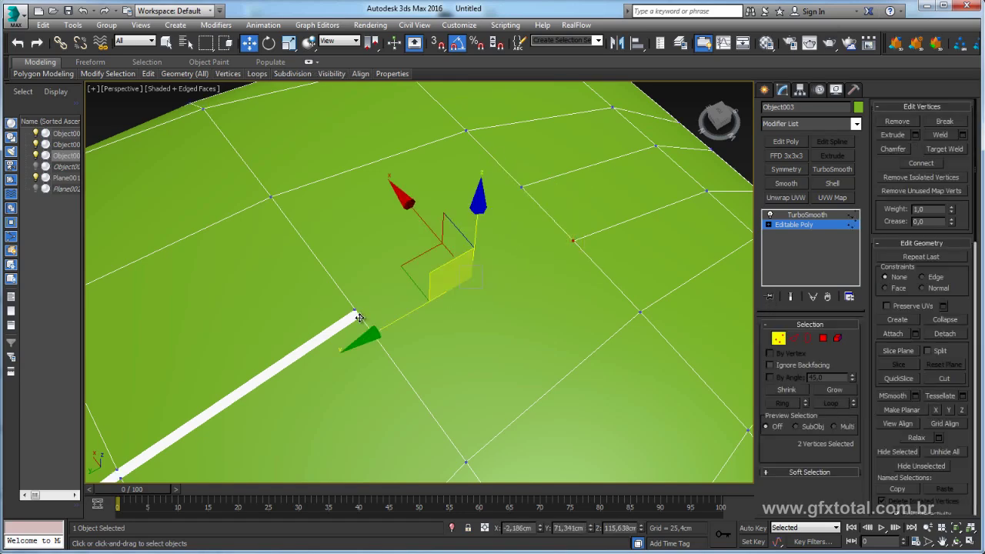
left_click(923, 164)
left_click(522, 189)
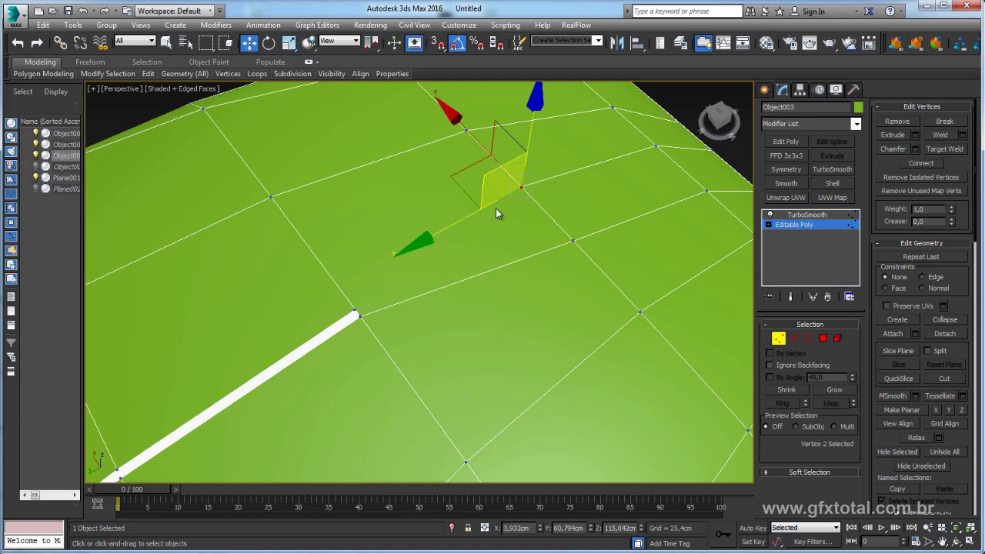
left_click(355, 314, "ctrl")
left_click(924, 164)
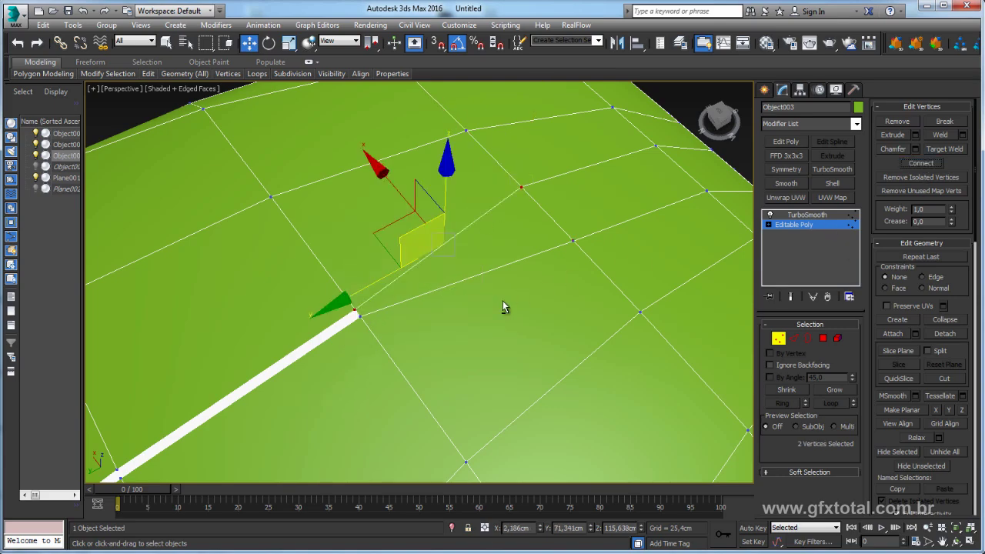
Show the TurboSmoothed shell to inspect the thin seam groove behind the slot.
middle_click_drag(504, 306, 793, 224, "alt")
left_click(804, 215)
scroll(472, 274, "down", 3)
mouse_move(473, 275)
middle_mouse_down("alt")
mouse_move(544, 266)
mouse_move(520, 241)
middle_mouse_up("alt")
Raise the TurboSmooth iterations from 1 to 3.
scroll(520, 241, "up", 2)
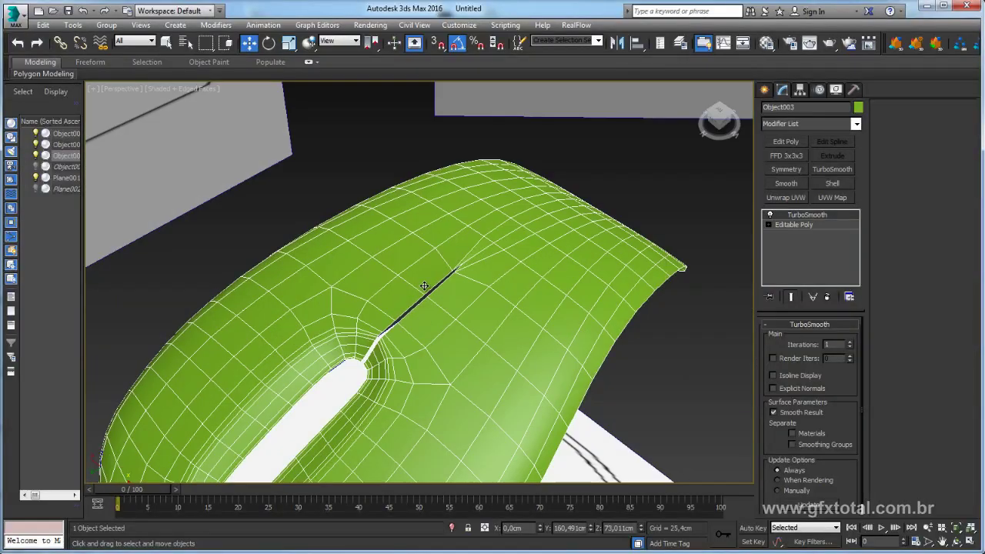
scroll(520, 241, "up", 5)
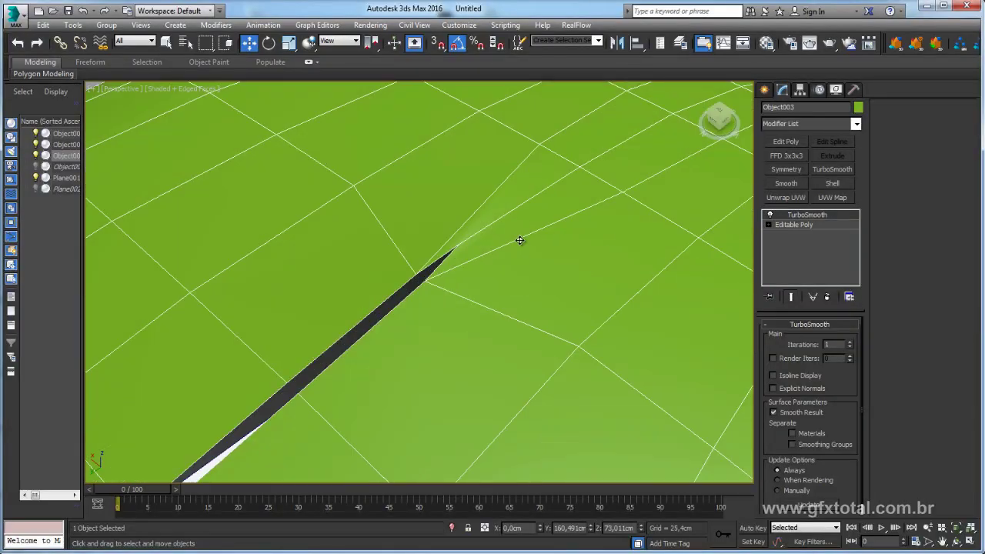
left_click(851, 344)
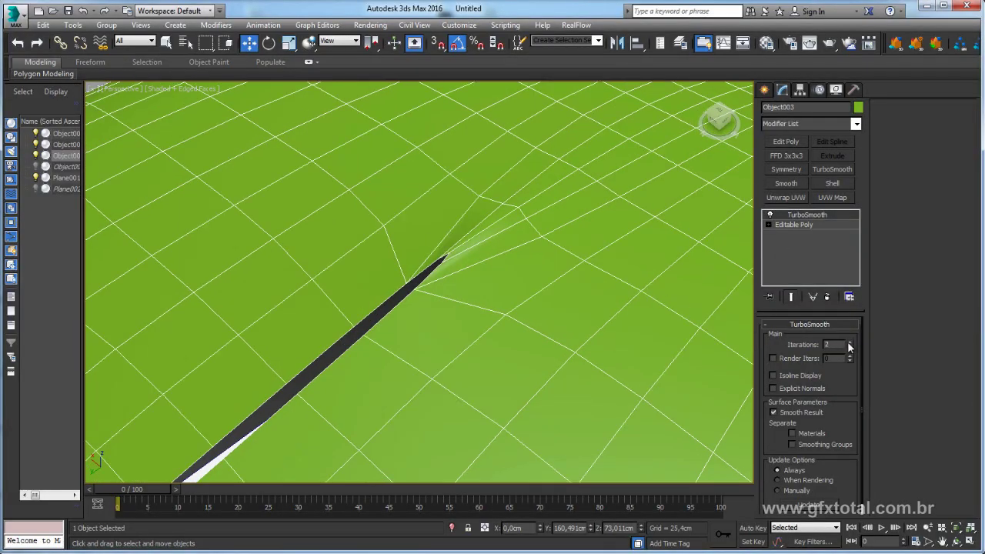
left_click(849, 342)
scroll(565, 284, "down", 3)
mouse_move(457, 269)
middle_mouse_down("alt")
mouse_move(503, 248)
mouse_move(514, 273)
mouse_move(506, 216)
middle_mouse_up("alt")
Return to the base Editable Poly in Edge mode to view the seam along the shell.
left_click(801, 224)
left_click(797, 340)
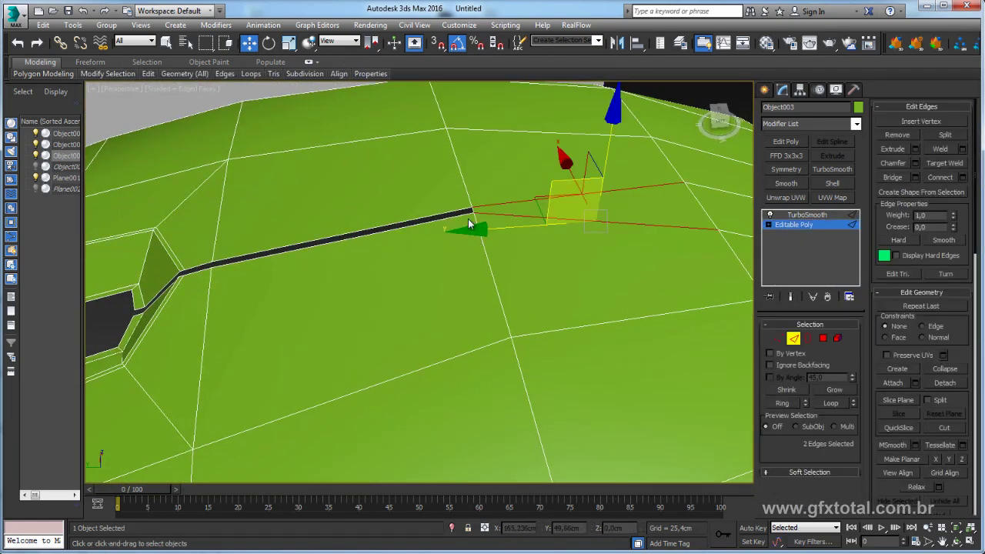
scroll(467, 212, "up", 2)
scroll(519, 233, "up", 2)
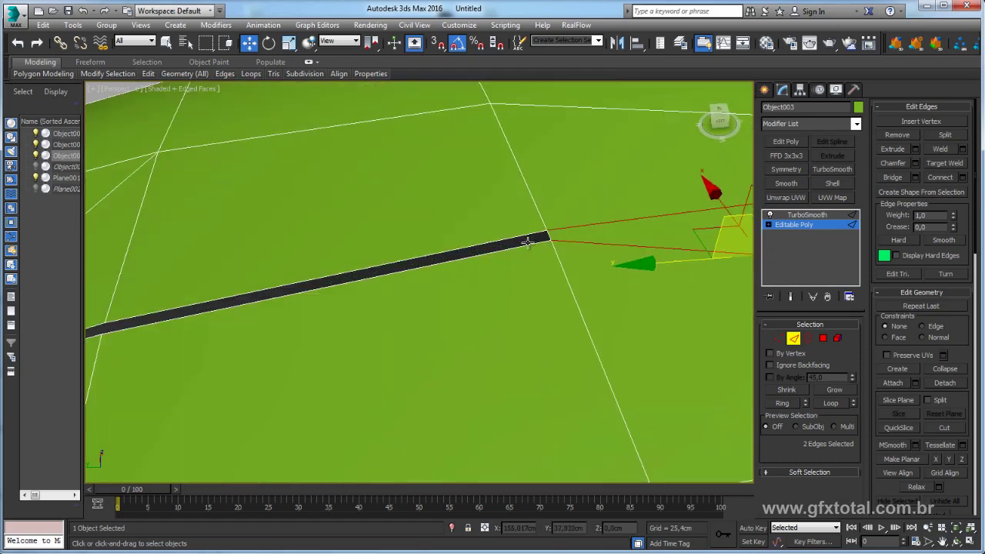
scroll(539, 243, "down", 3)
middle_click_drag(539, 243, 580, 260, "alt")
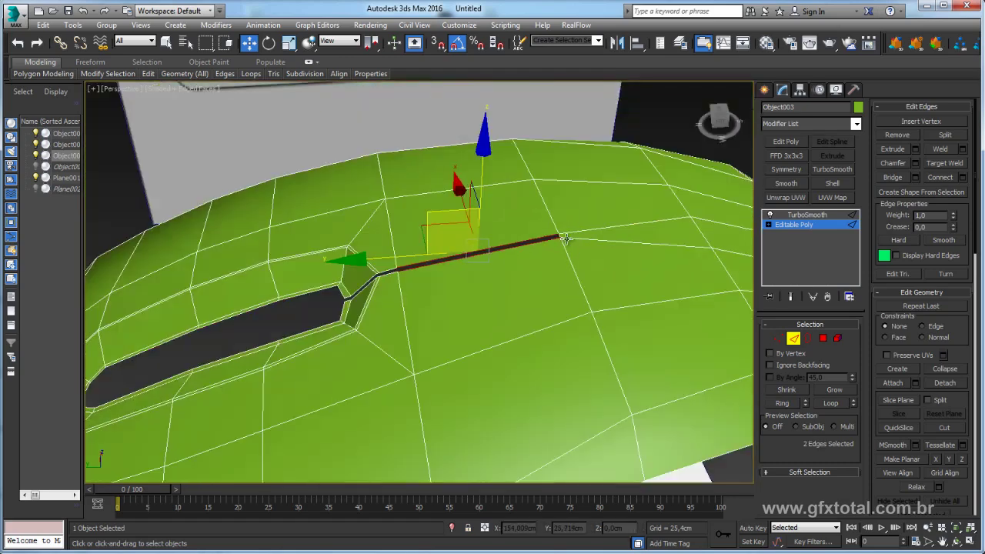
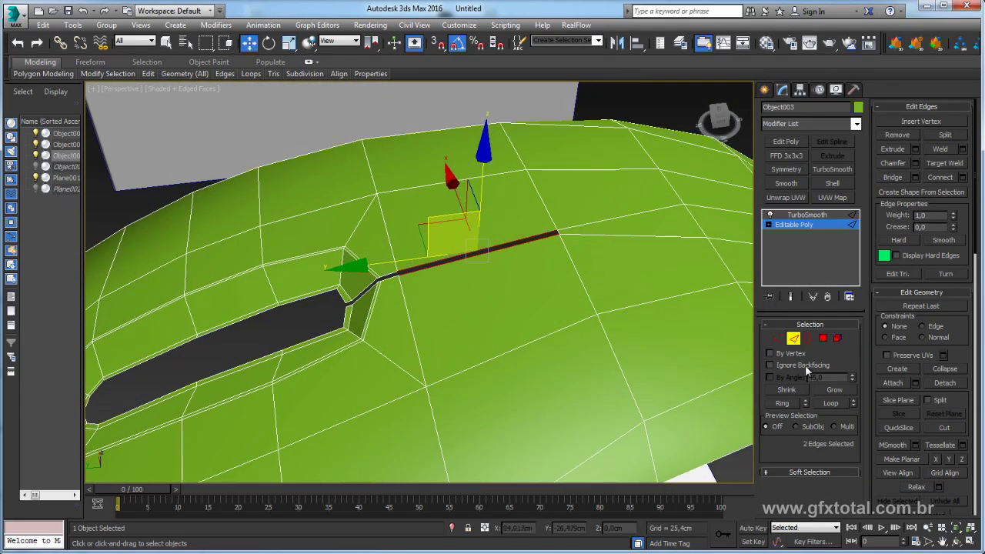
Select the edge ring beside the groove and connect it with a new edge loop.
left_click(783, 403)
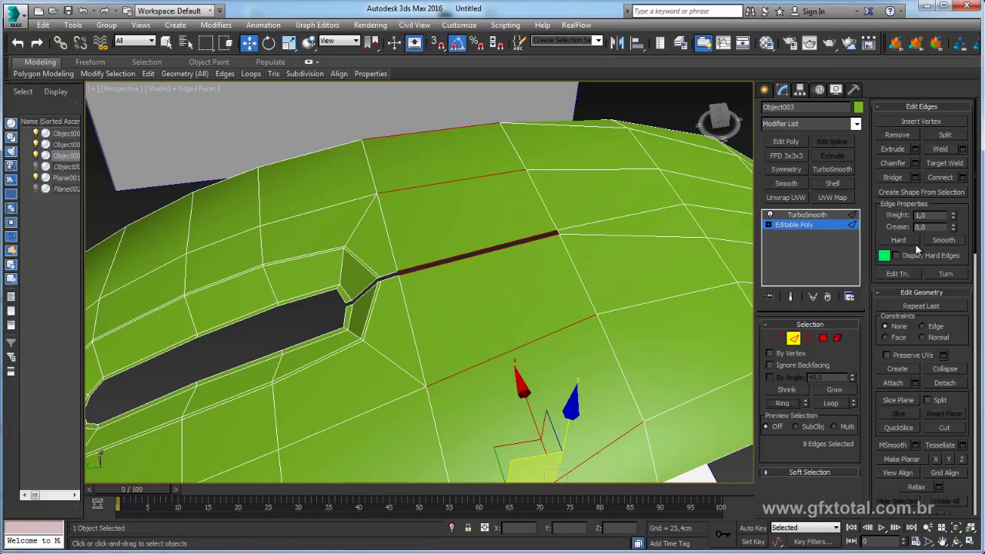
left_click(963, 181)
left_click(428, 343)
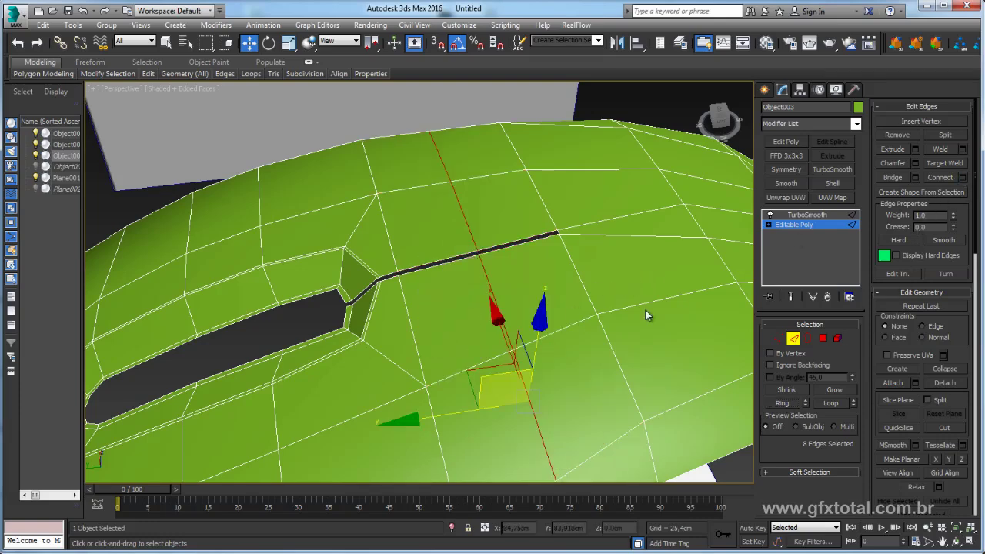
With Edge constraints on, slide the two new vertices along their edges to the groove's tip.
left_click(779, 338)
left_click(558, 232, "alt")
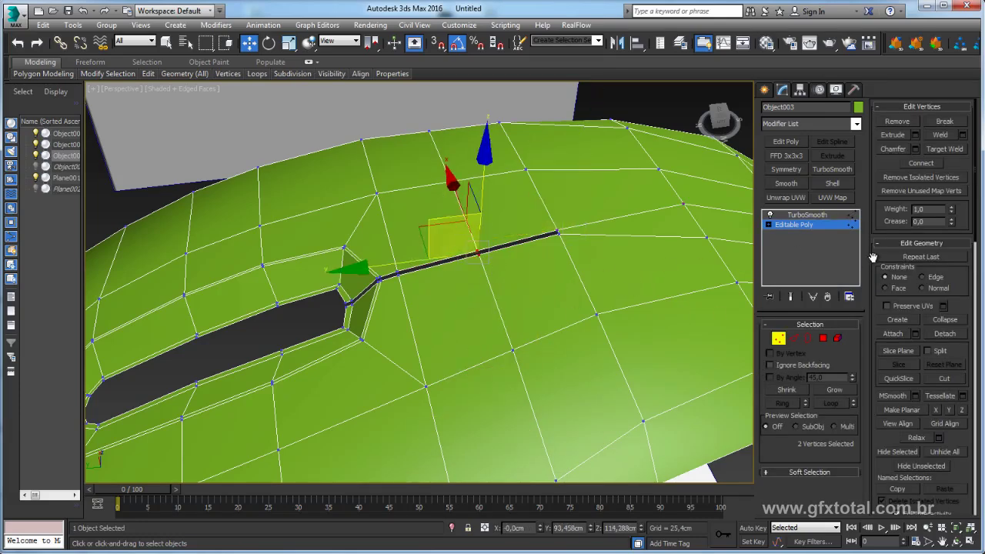
left_click(923, 277)
scroll(544, 279, "up", 2)
scroll(545, 279, "up", 3)
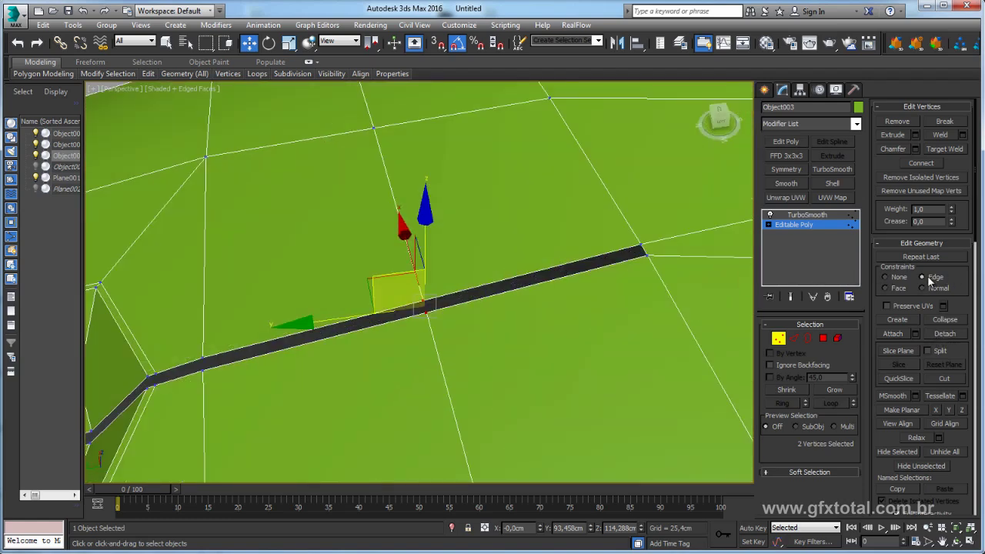
mouse_move(366, 314)
left_mouse_down()
mouse_move(543, 300)
mouse_move(558, 309)
left_mouse_up()
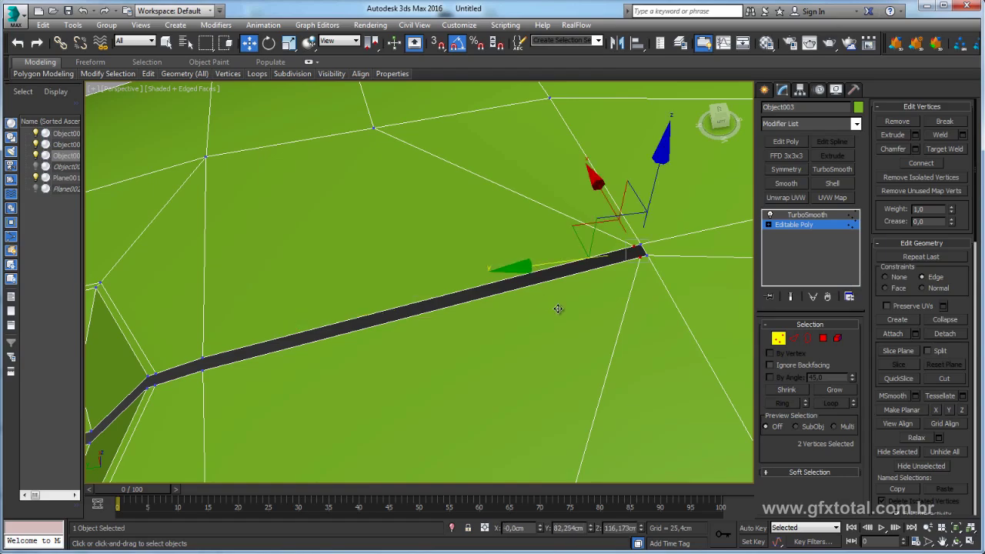
Preview the TurboSmooth result with edge lines hidden and orbit to inspect it.
left_click(792, 297)
scroll(604, 306, "down", 3)
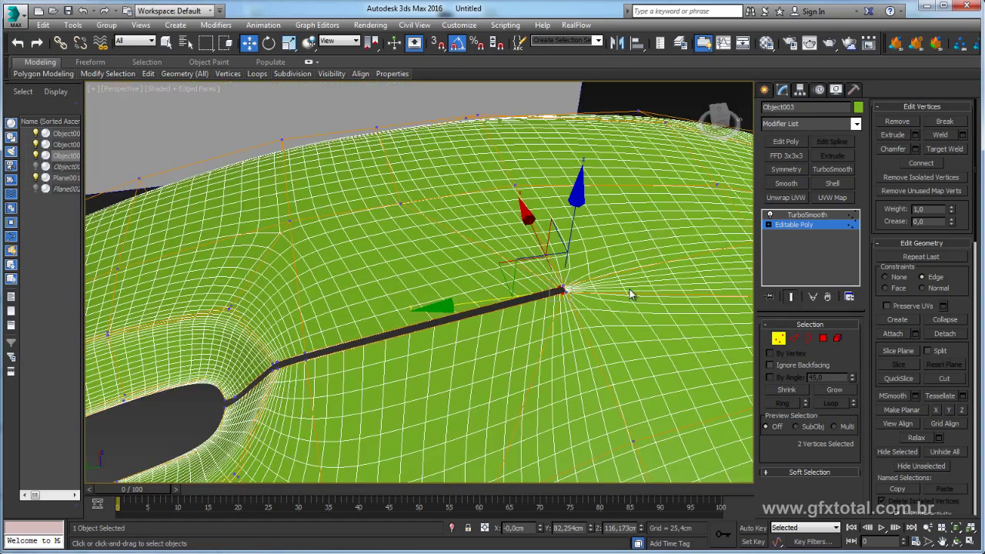
left_click(804, 215)
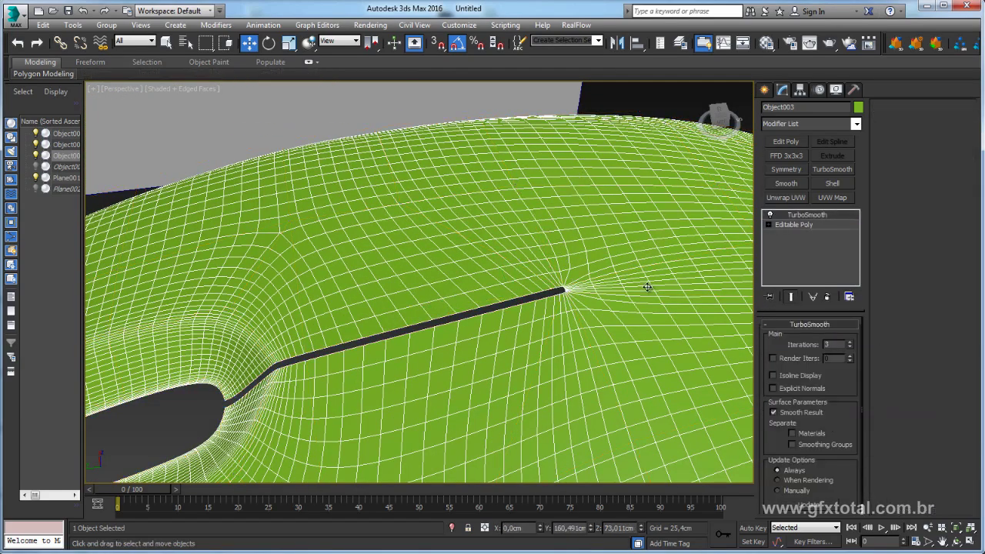
key("F4")
mouse_move(603, 310)
middle_mouse_down("alt")
mouse_move(674, 277)
mouse_move(645, 310)
mouse_move(566, 298)
mouse_move(583, 298)
middle_mouse_up("alt")
Return to the base poly mesh with edges shown and turn off the smoothed preview.
left_click(803, 223)
key("F4")
key("F3")
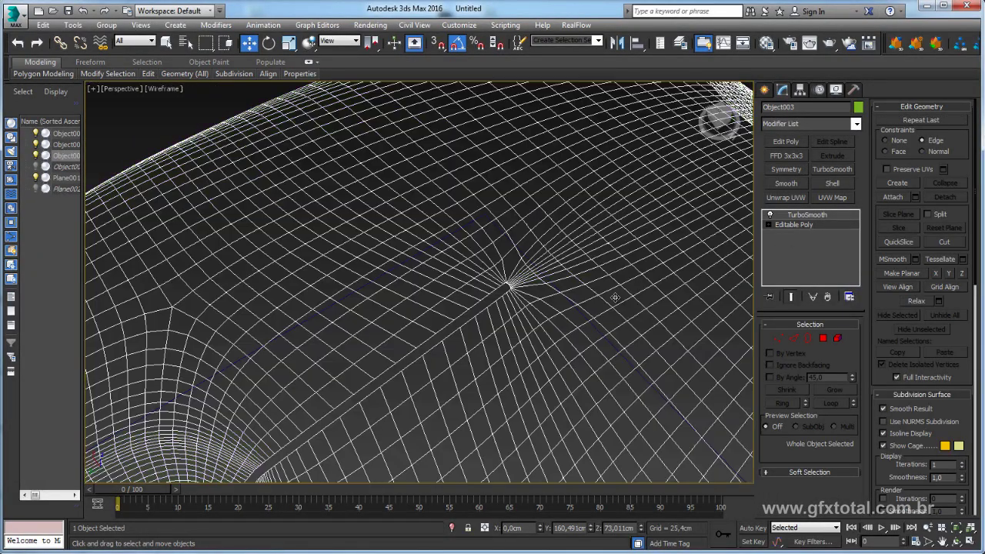
key("F3")
left_click(805, 215)
left_click(802, 224)
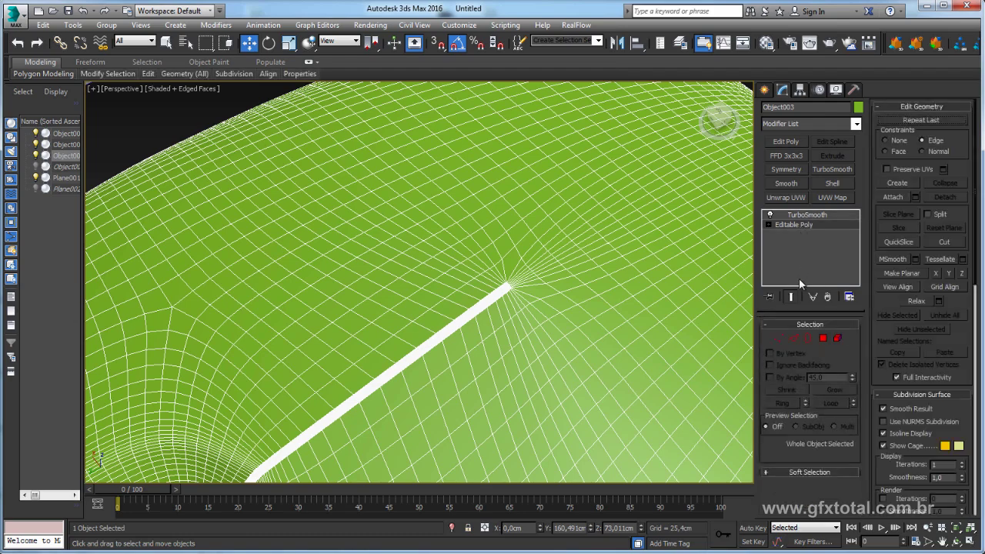
left_click(790, 297)
Select an edge loop across the top shell and connect it with a new supporting loop.
key("2")
left_click(583, 259)
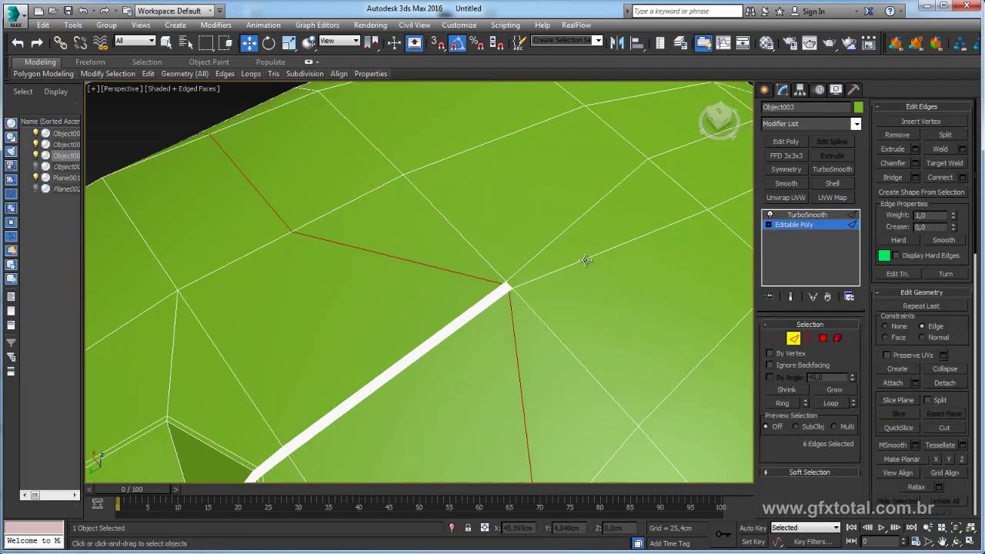
left_click(557, 247)
double_click(550, 244)
mouse_move(550, 244)
middle_mouse_down("alt")
mouse_move(643, 291)
mouse_move(539, 293)
middle_mouse_up("alt")
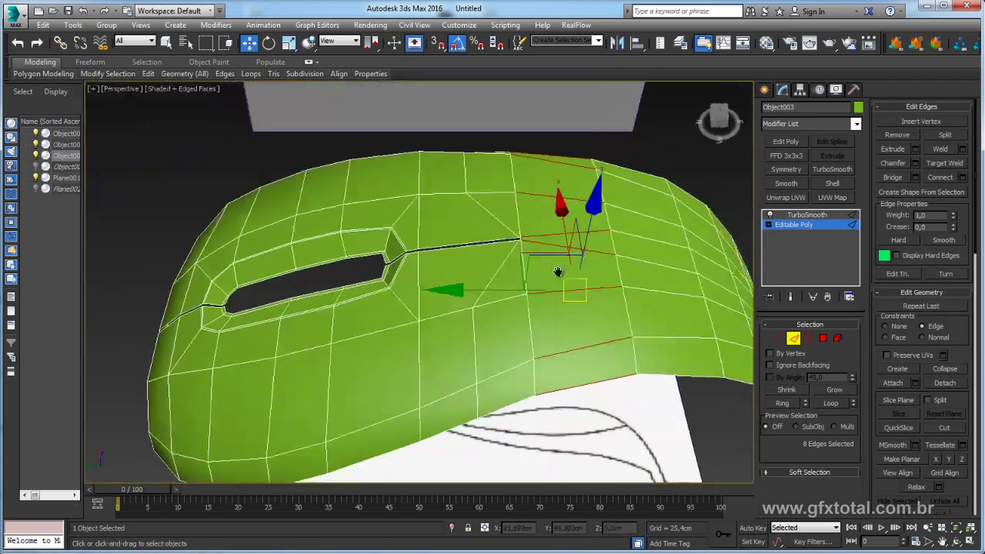
left_click(963, 177)
middle_click_drag(642, 300, 585, 262, "alt")
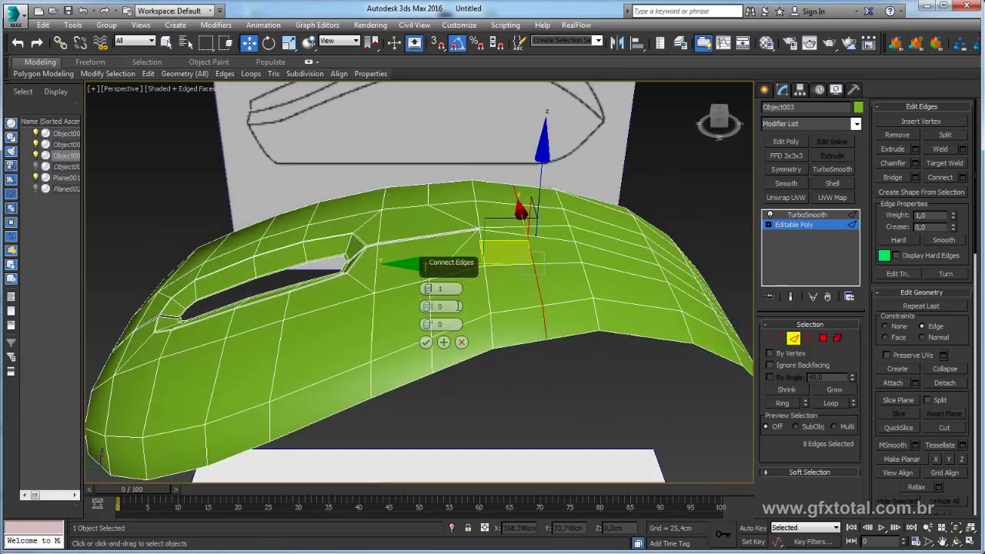
left_click(428, 343)
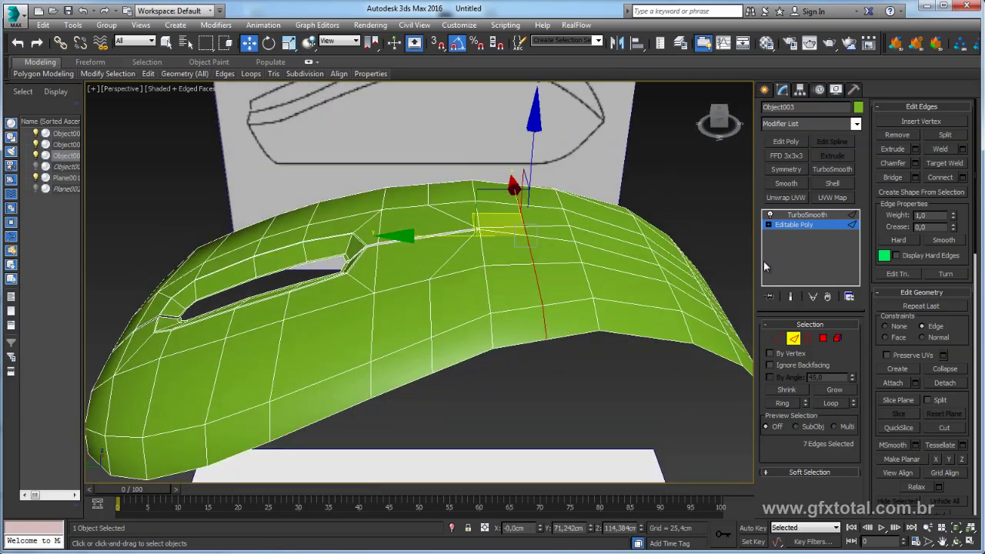
Set constraints to None and raise a selection of ridge edges slightly.
left_click(885, 326)
middle_click_drag(539, 231, 523, 181, "alt")
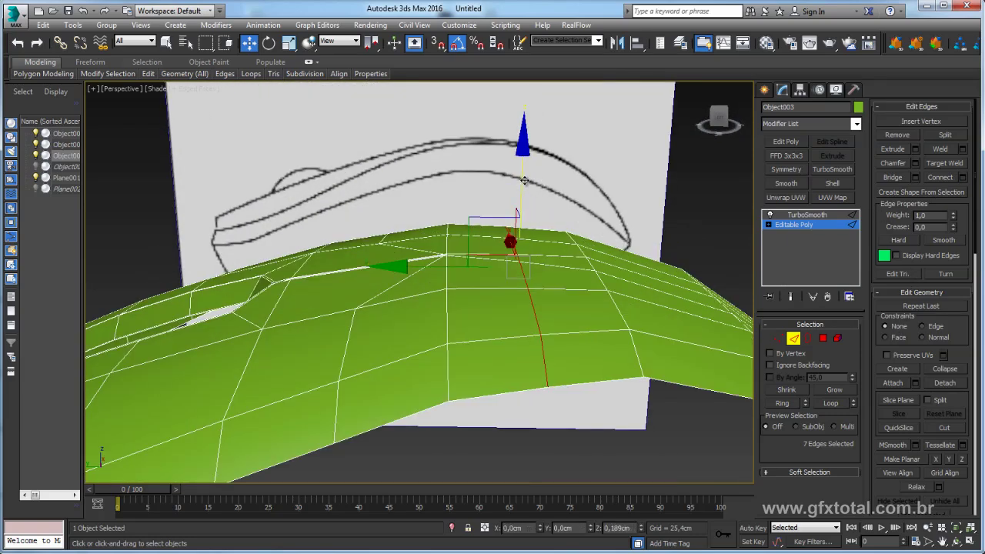
middle_click_drag(460, 266, 408, 321, "alt")
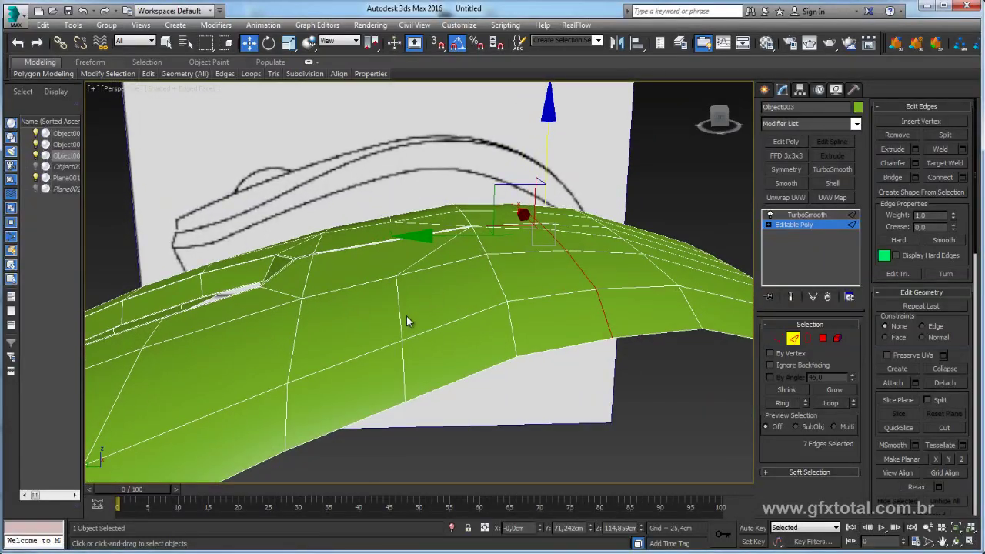
left_click(401, 322)
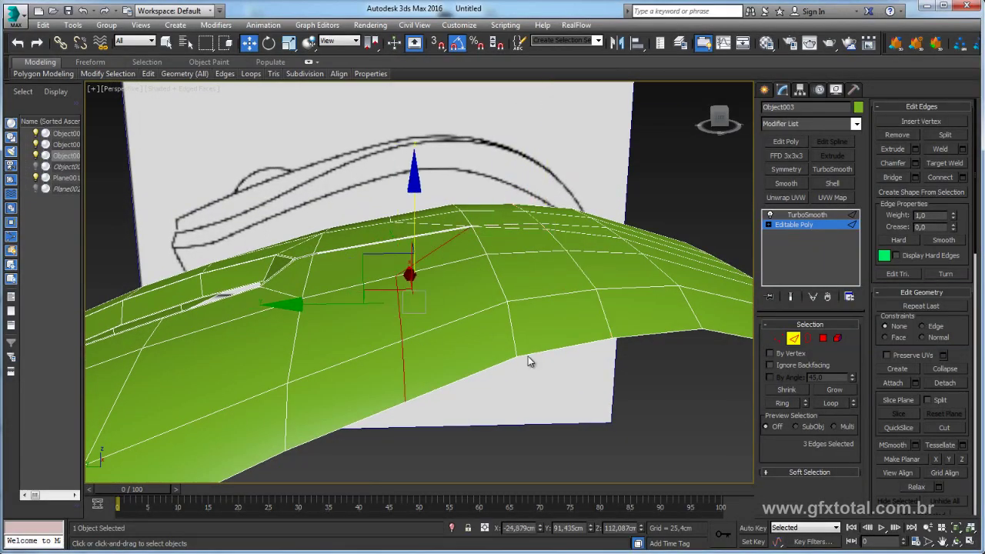
left_click(431, 226, "ctrl")
left_click(472, 217, "alt")
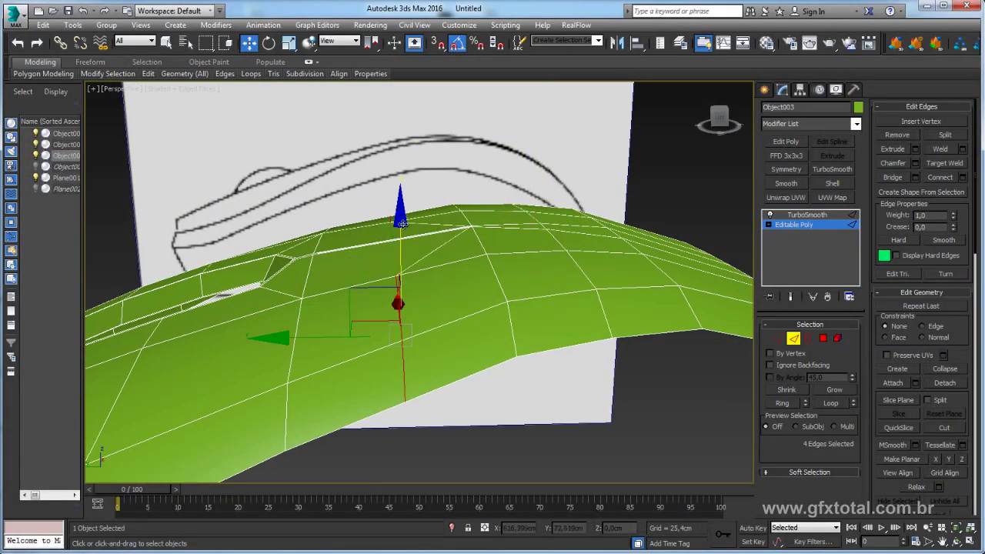
left_click_drag(401, 223, 495, 348)
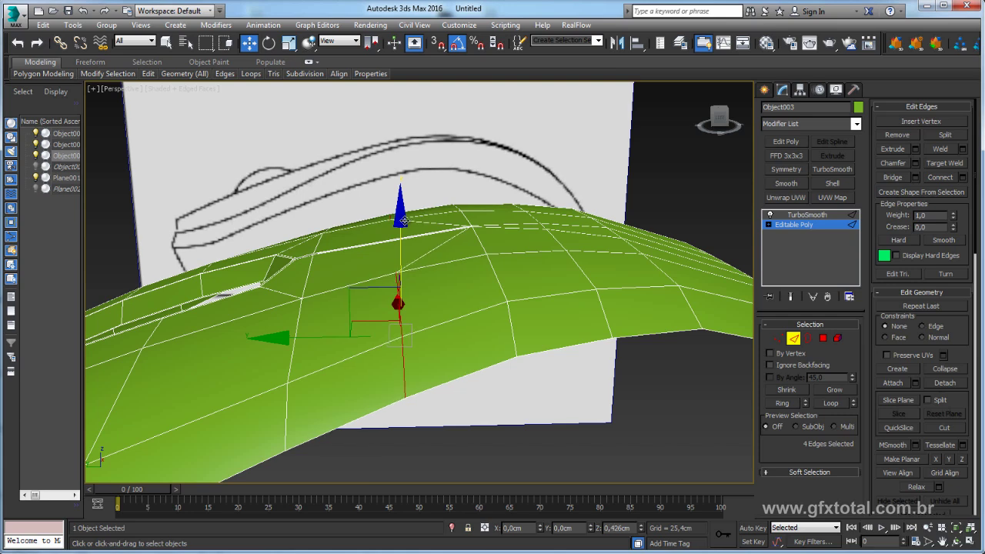
Select the edge ring beside the groove and connect it with another edge loop.
mouse_move(495, 348)
middle_mouse_down("alt")
mouse_move(552, 352)
mouse_move(503, 380)
mouse_move(624, 300)
mouse_move(594, 336)
middle_mouse_up("alt")
left_click(593, 316)
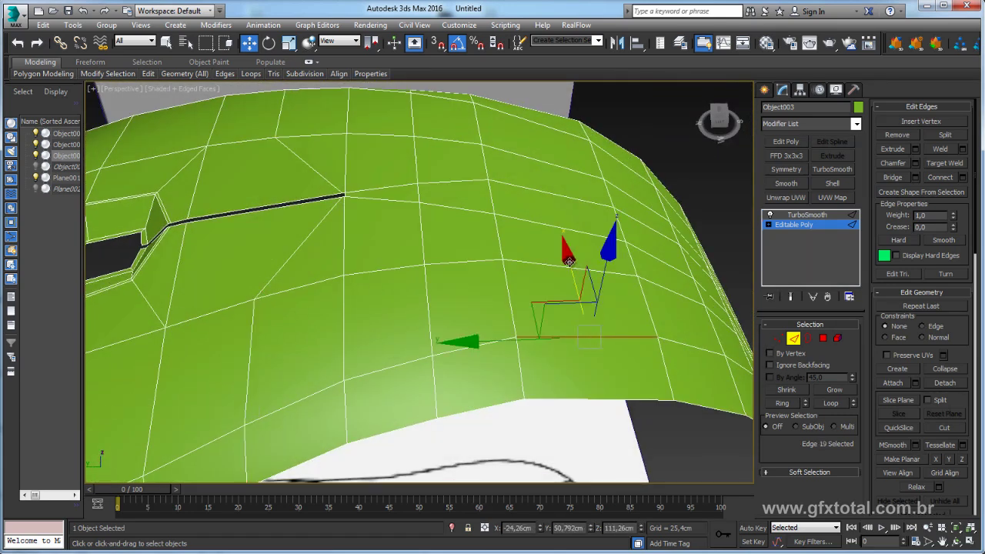
left_click(595, 282, "shift")
left_click(939, 177)
mouse_move(600, 231)
middle_mouse_down("alt")
mouse_move(544, 229)
mouse_move(535, 177)
mouse_move(513, 220)
mouse_move(618, 254)
mouse_move(670, 232)
middle_mouse_up("alt")
middle_click_drag(603, 281, 503, 241, "alt")
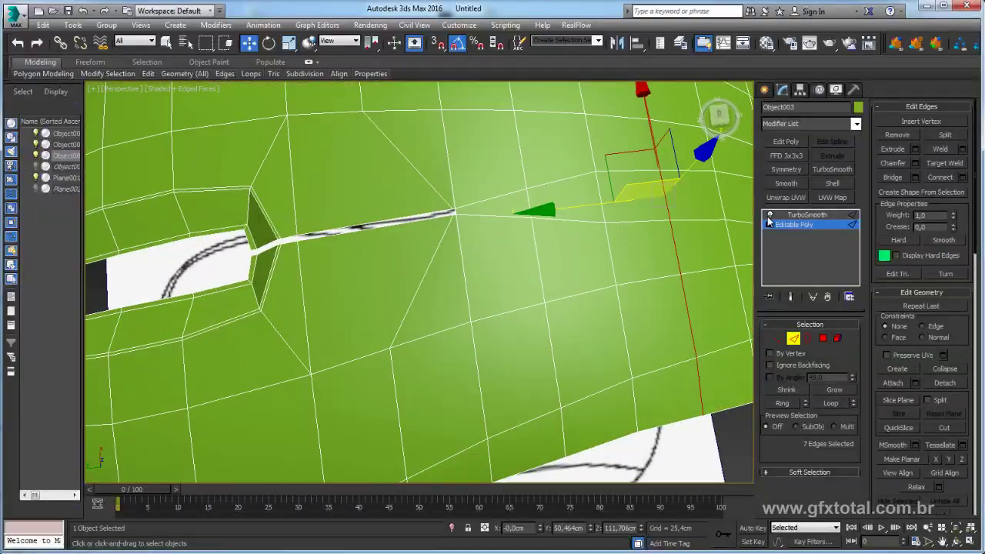
Preview the TurboSmooth result and deselect the shell to check the groove.
left_click(800, 216)
mouse_move(636, 241)
middle_mouse_down("alt")
mouse_move(636, 216)
mouse_move(667, 215)
middle_mouse_up("alt")
left_click(653, 341)
On the base mesh, slide the edge just past the groove tip along its neighbouring edges.
left_click(572, 166)
scroll(570, 185, "up", 3)
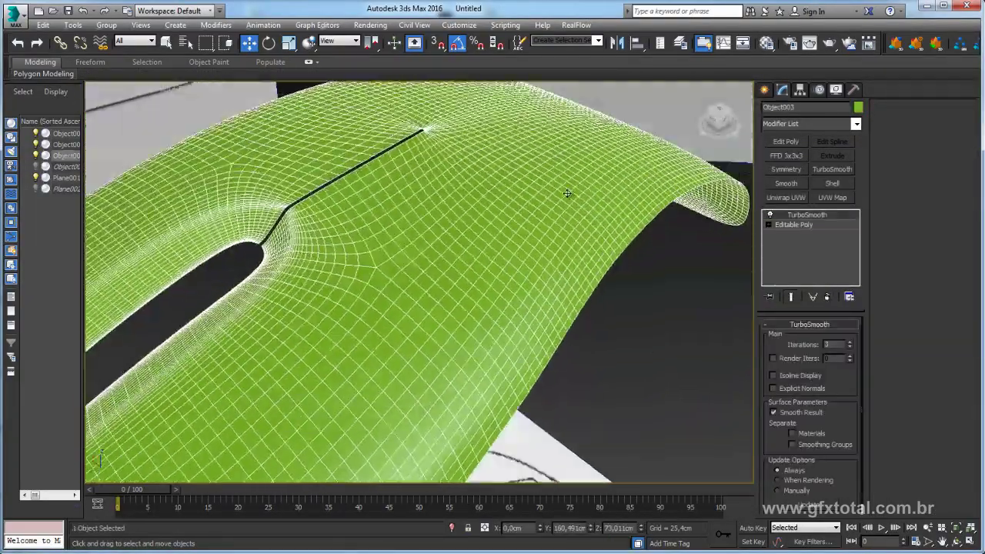
scroll(567, 194, "up", 3)
left_click(794, 224)
middle_click_drag(501, 202, 759, 284, "alt")
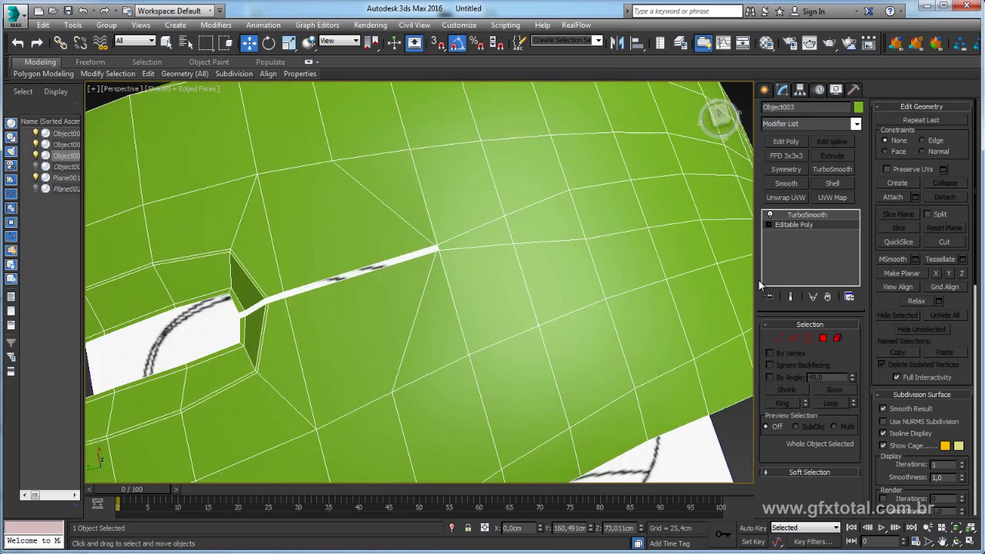
left_click(795, 338)
left_click(507, 233)
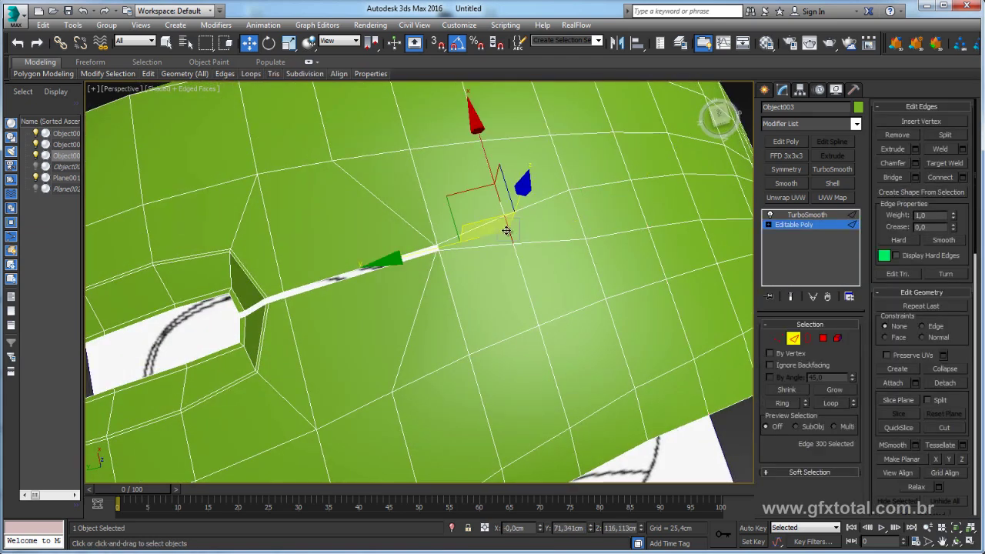
left_click(923, 327)
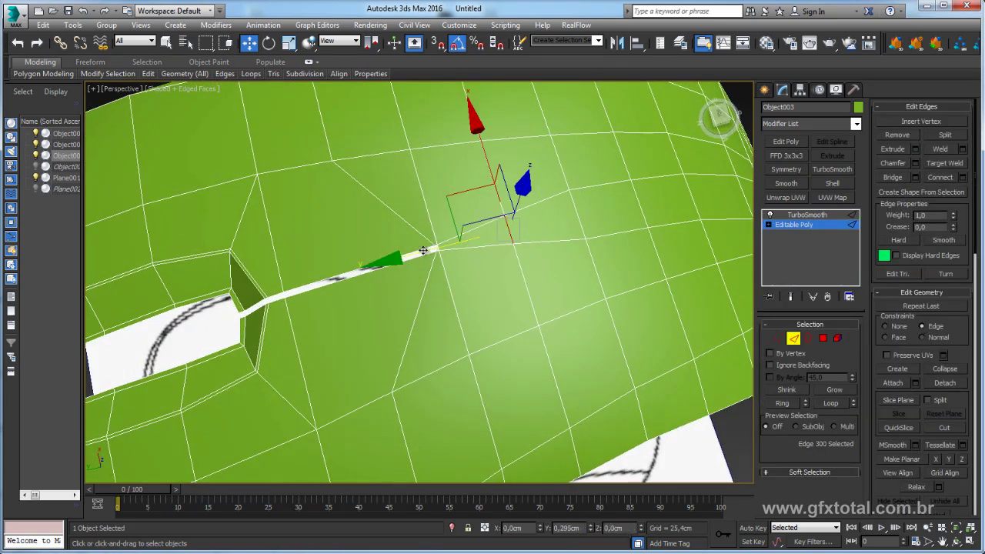
left_click_drag(364, 259, 737, 236)
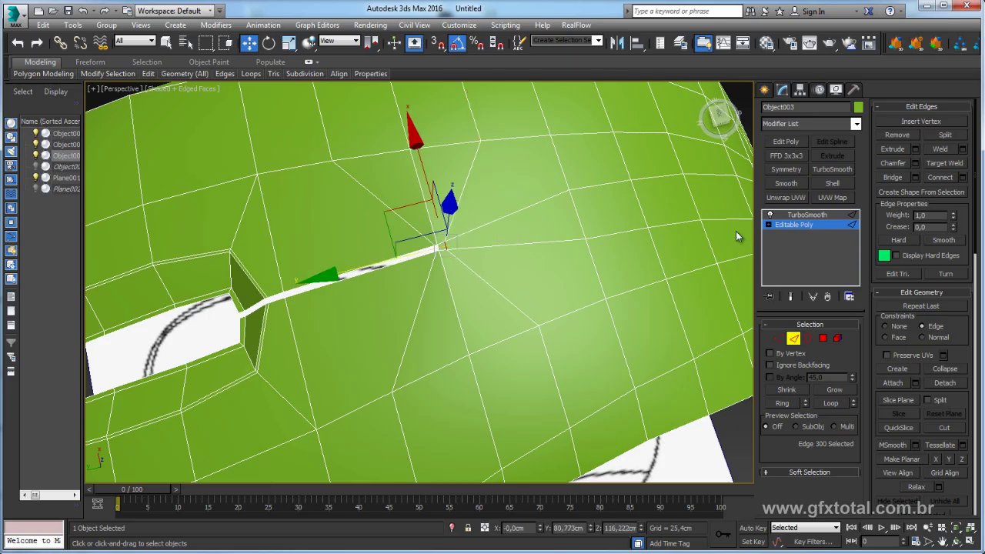
Preview the smoothed groove end, then return to editing the base mesh's edges.
left_click(800, 215)
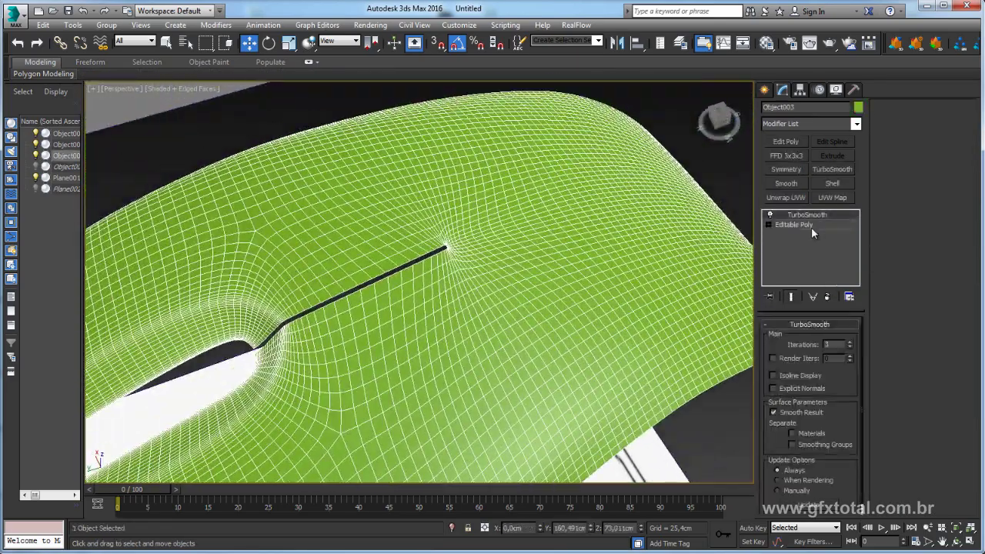
left_click(812, 225)
middle_click_drag(666, 223, 638, 213, "alt")
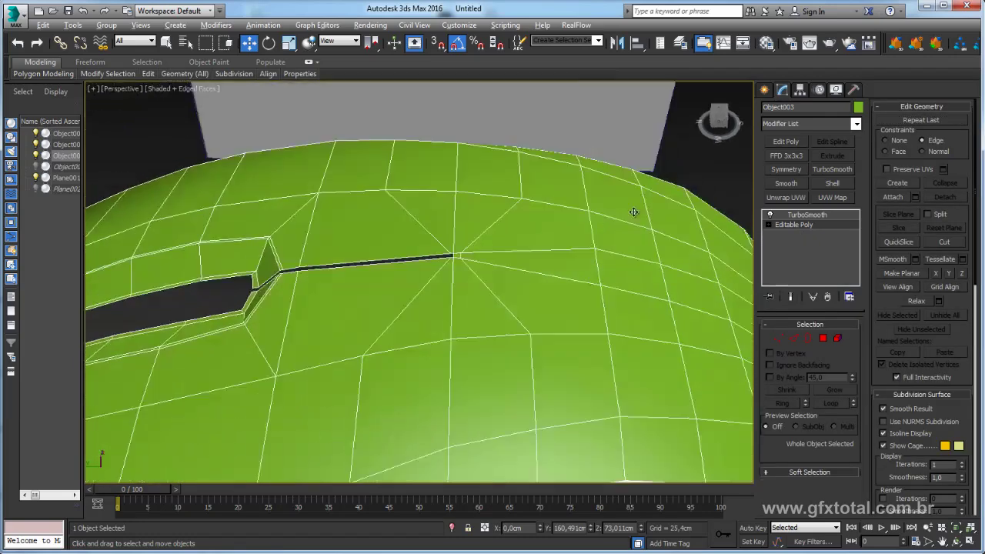
key("2")
Select edges along the shell's curved side, then view the deselected shell fully TurboSmoothed.
left_click(592, 267)
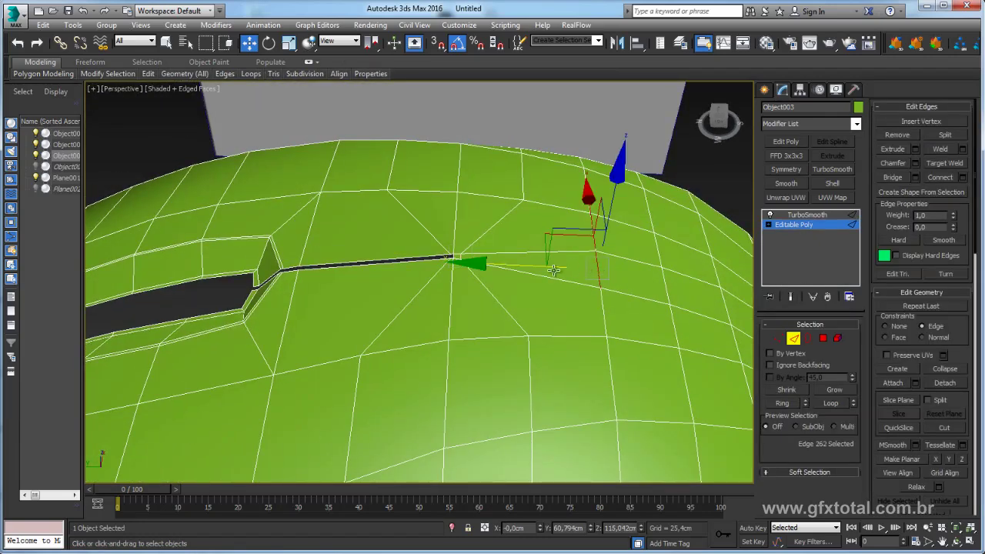
left_click(568, 266)
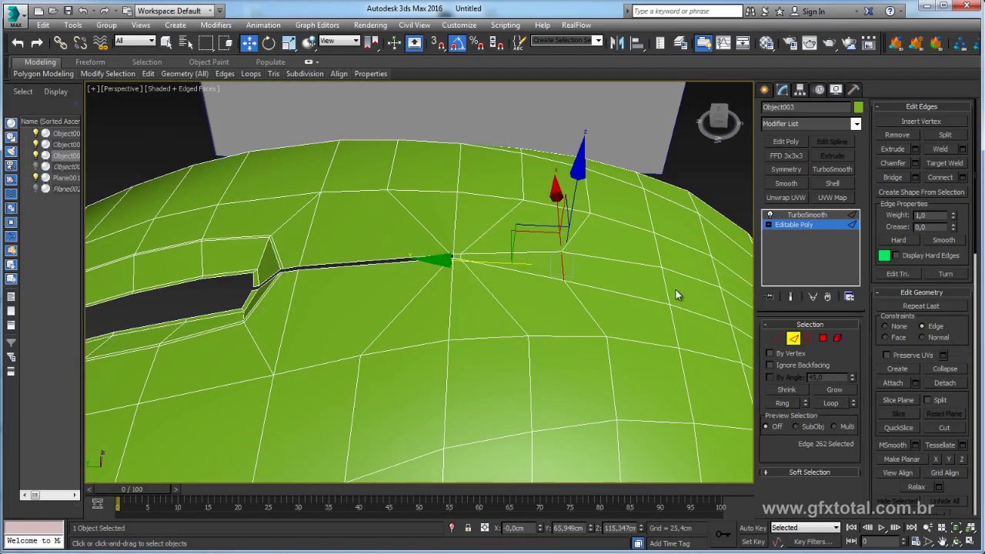
left_click(667, 286)
left_click(554, 282)
middle_click_drag(556, 281, 645, 297, "alt")
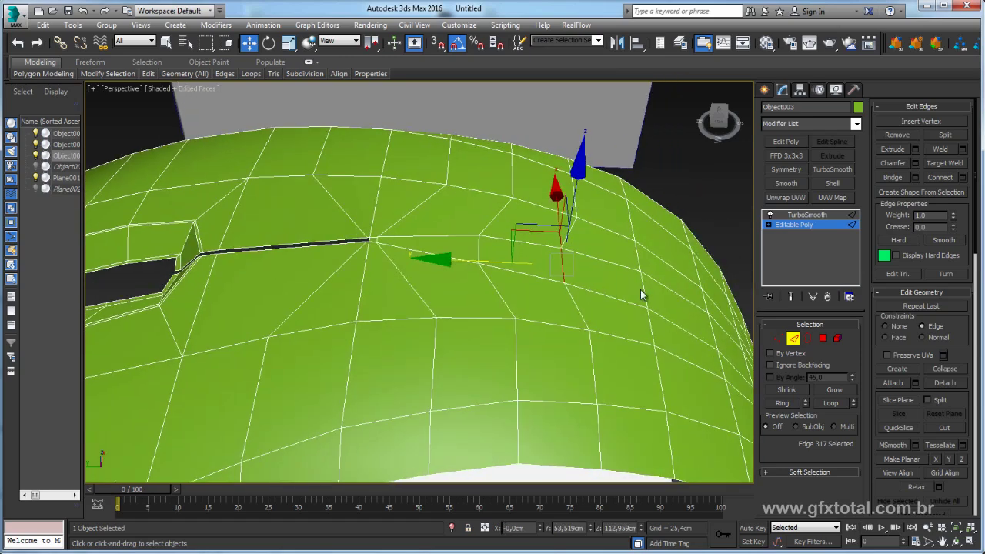
left_click(539, 279)
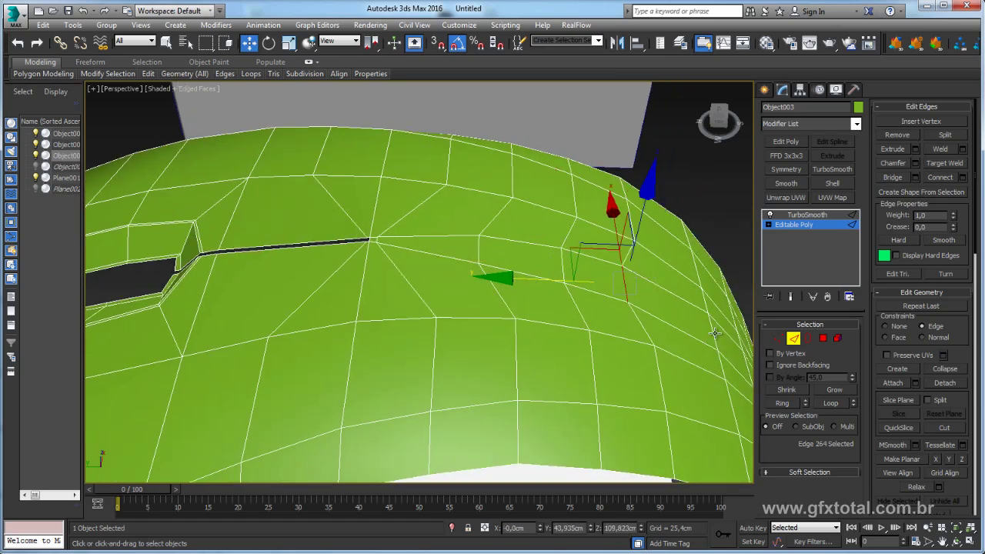
left_click(633, 326)
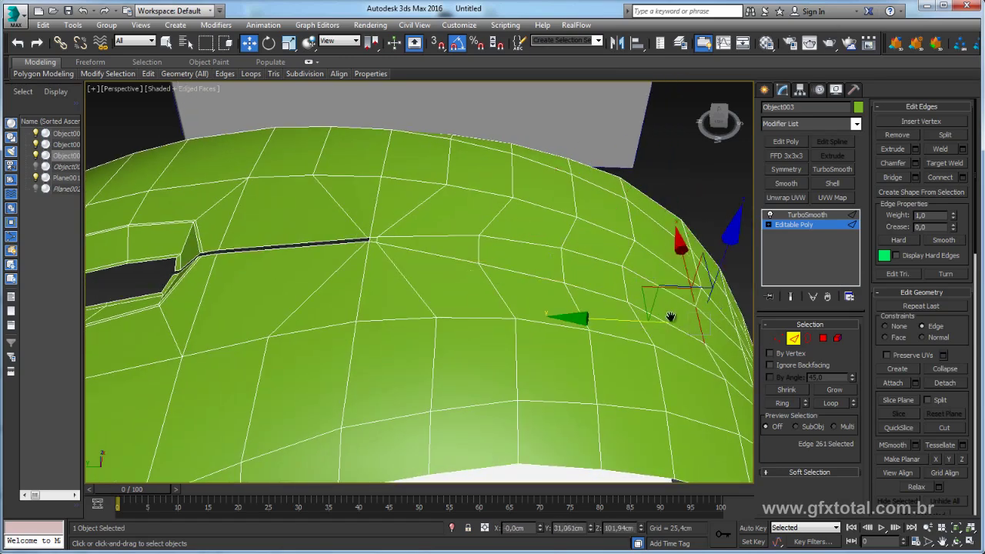
mouse_move(670, 316)
middle_mouse_down("alt")
mouse_move(587, 319)
mouse_move(586, 334)
middle_mouse_up("alt")
left_click(585, 334)
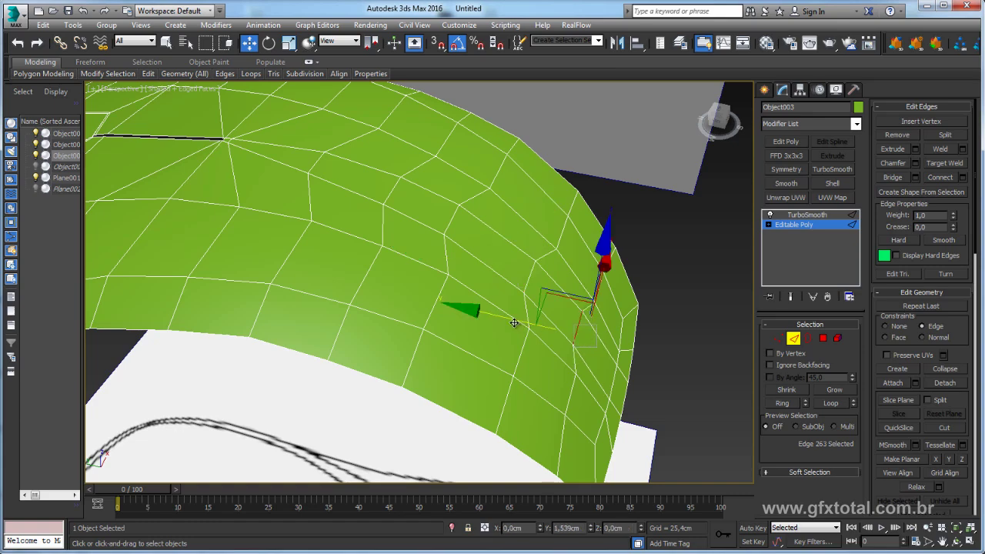
left_click(805, 218)
left_click(648, 266)
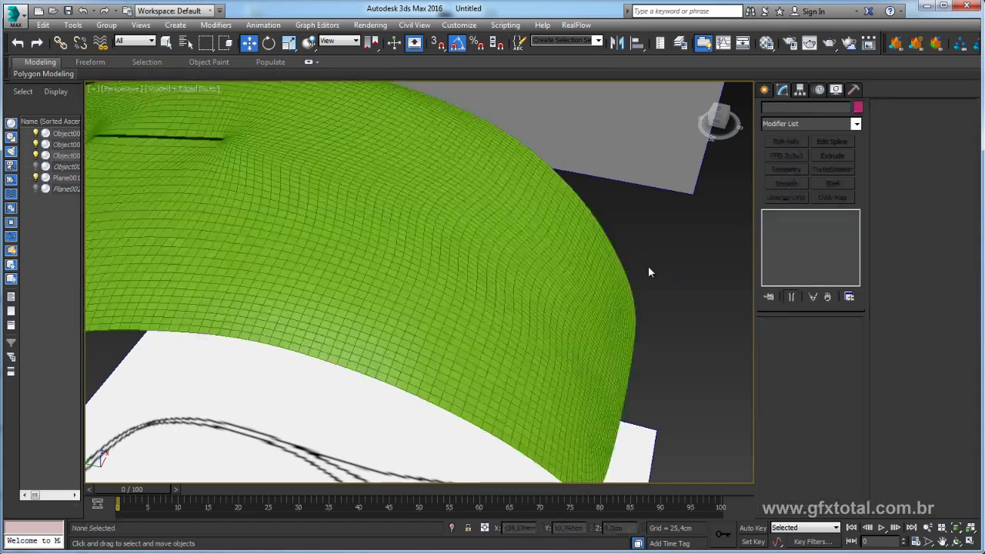
Select the green top shell and drop to its base Editable Poly level below TurboSmooth.
key("F4")
mouse_move(648, 275)
middle_mouse_down("alt")
mouse_move(620, 290)
mouse_move(626, 351)
mouse_move(713, 297)
mouse_move(476, 297)
mouse_move(598, 231)
mouse_move(572, 207)
mouse_move(582, 237)
mouse_move(487, 271)
mouse_move(576, 238)
middle_mouse_up("alt")
left_click(508, 243)
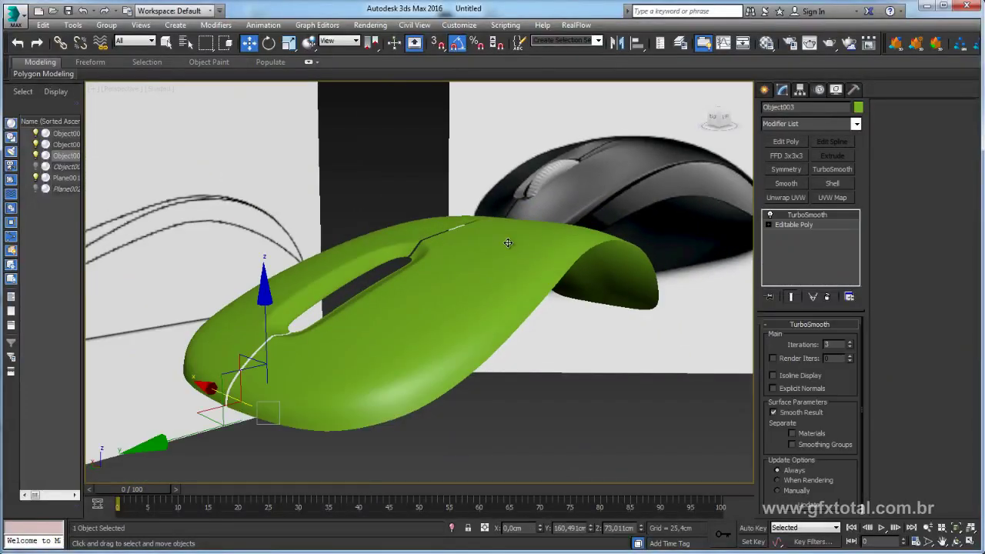
key("F4")
middle_click_drag(508, 243, 601, 200, "alt")
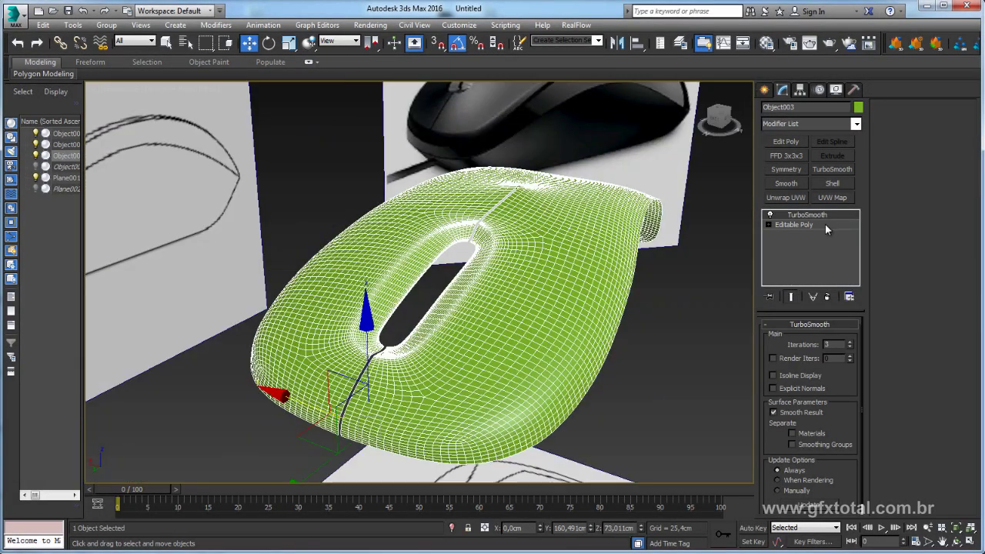
left_click(783, 225)
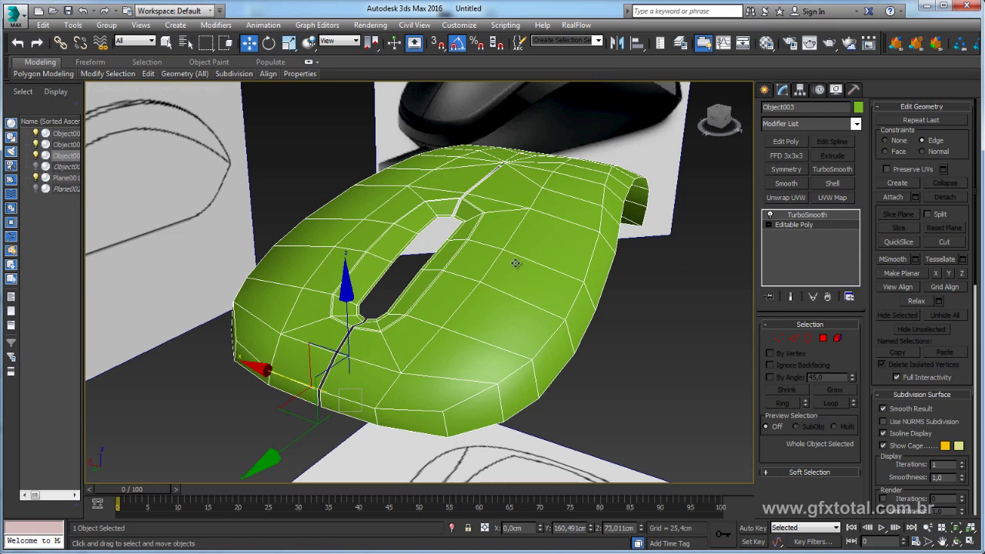
middle_click_drag(515, 263, 597, 259, "alt")
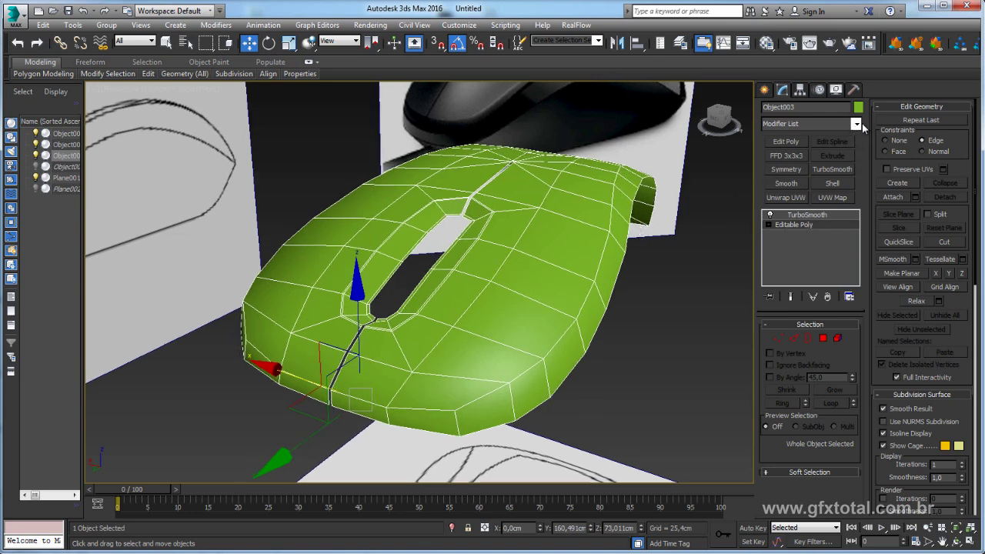
Add a Shell modifier to the top shell and disable TurboSmooth to view the low-poly result.
left_click(835, 184)
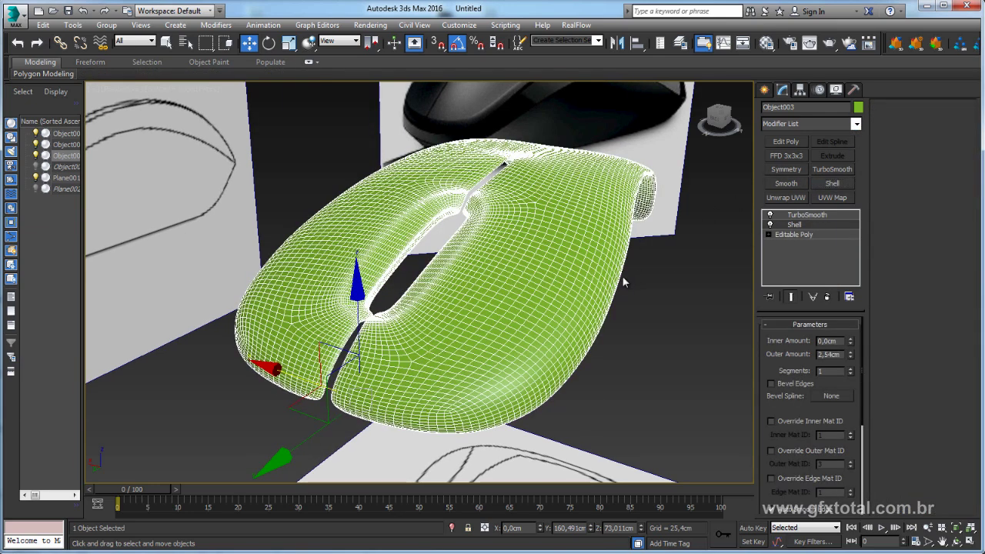
scroll(625, 277, "up", 3)
left_click(770, 215)
middle_click_drag(580, 278, 664, 298, "alt")
Set Shell outer amount to 0 and inner amount to 1.219cm, enabling Select Inner Faces and Straighten Corners.
right_click(850, 356)
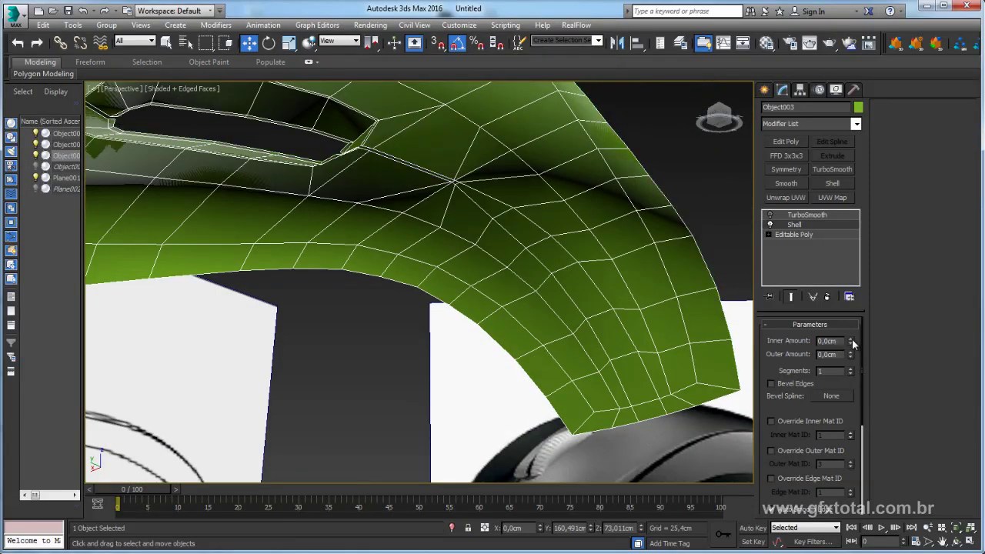
mouse_move(850, 341)
left_mouse_down()
mouse_move(822, 249)
mouse_move(831, 308)
left_mouse_up()
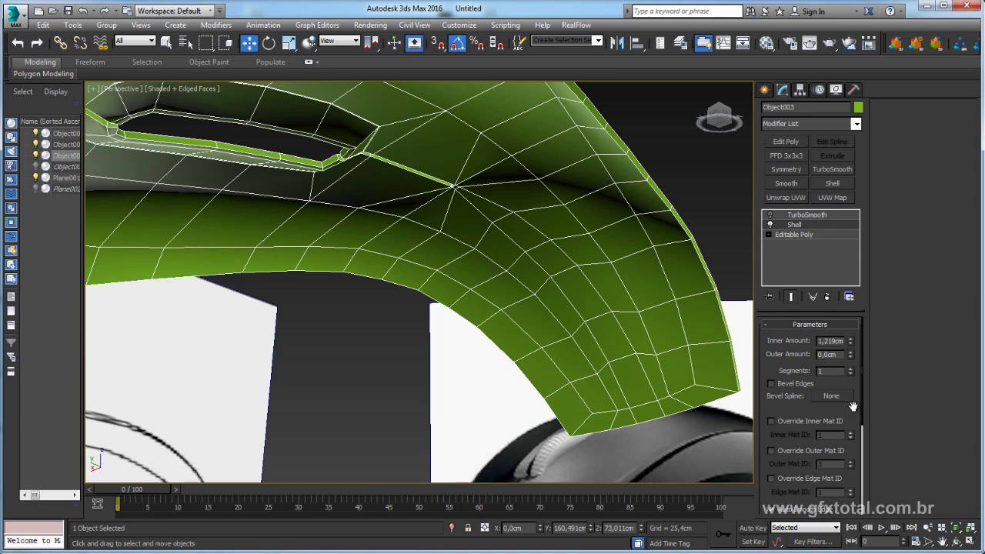
left_click_drag(853, 406, 849, 106)
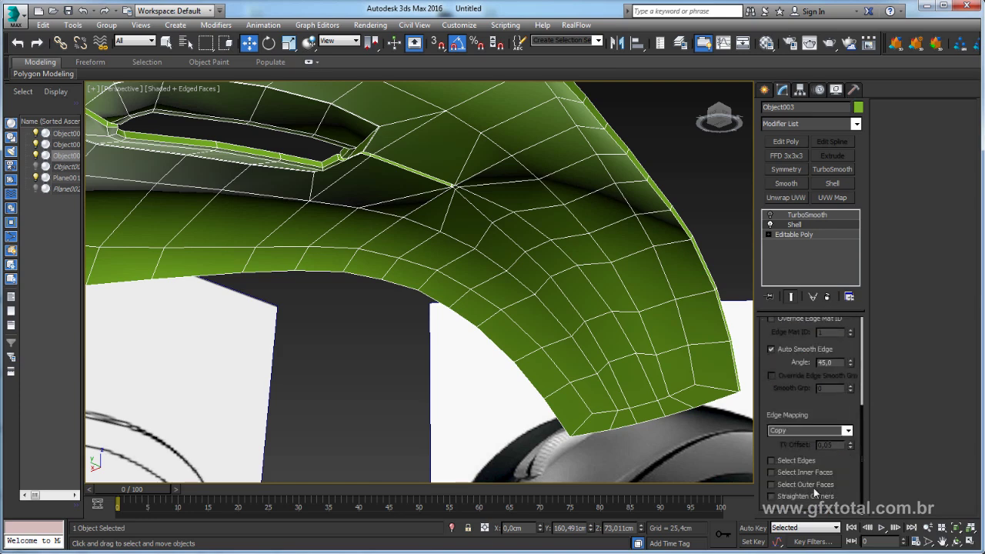
left_click(784, 469)
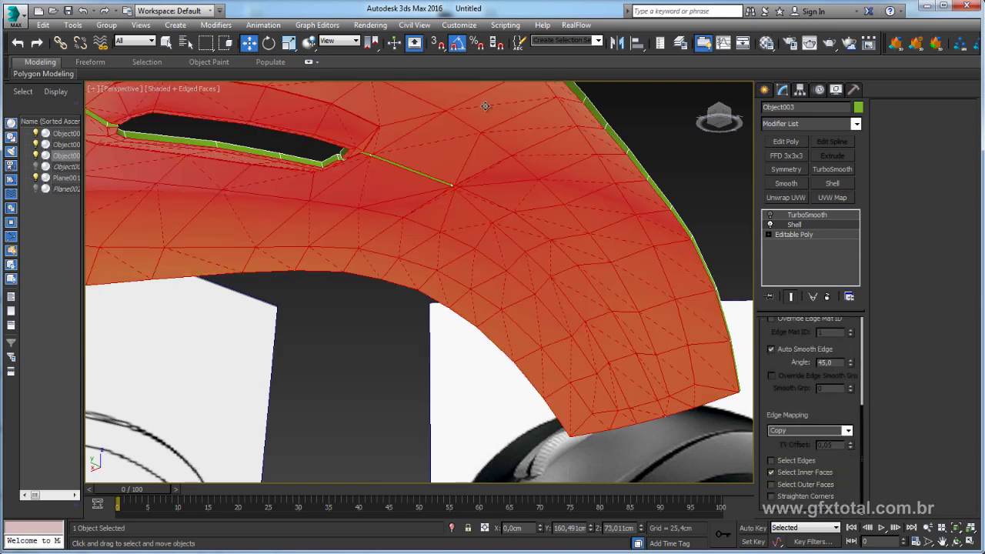
left_click(773, 496)
middle_click_drag(534, 246, 549, 273)
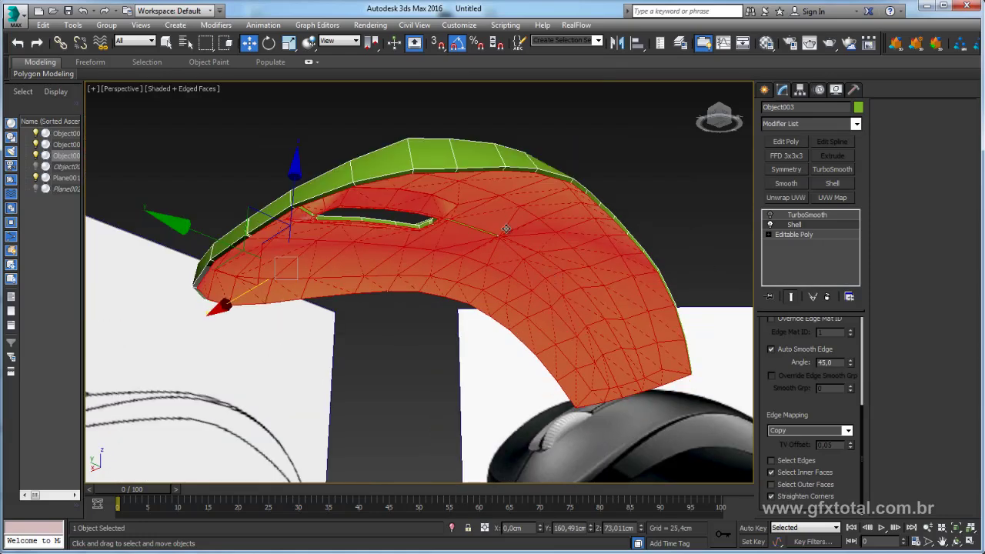
middle_click_drag(507, 166, 525, 219, "alt")
Convert the shelled top into an Editable Poly and return to object level.
right_click(525, 215)
mouse_move(546, 339)
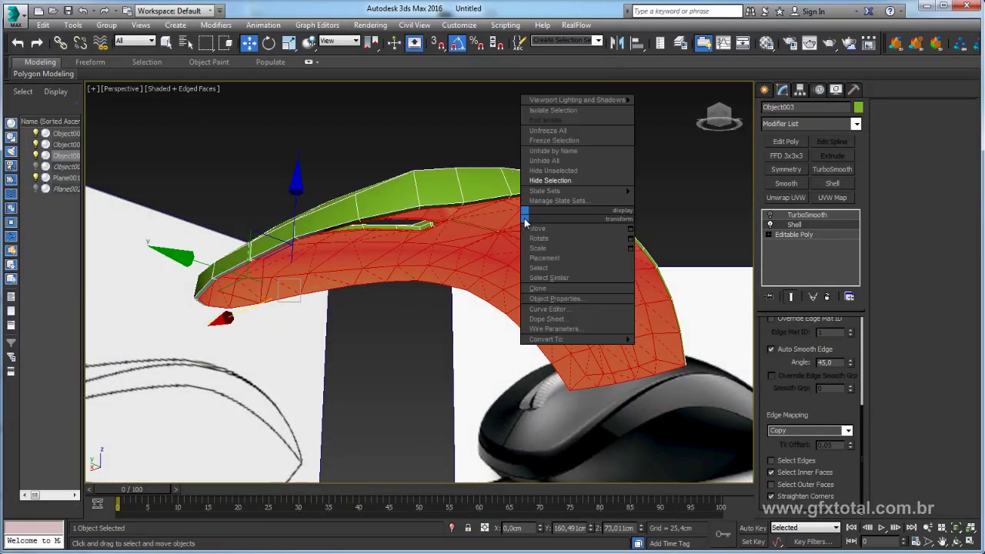
left_click(669, 351)
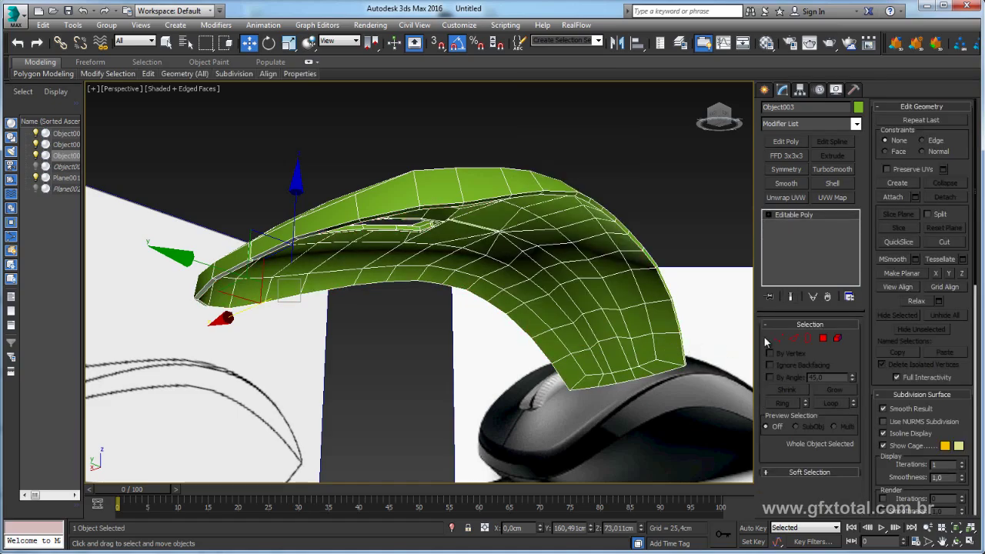
left_click(822, 339)
key("4")
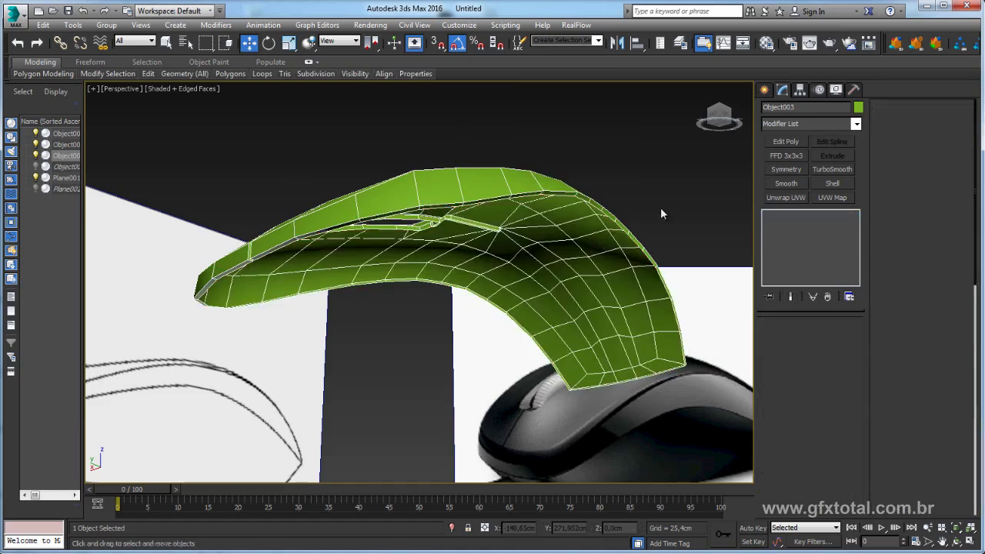
mouse_move(660, 207)
middle_mouse_down("alt")
mouse_move(602, 308)
mouse_move(583, 450)
mouse_move(639, 243)
middle_mouse_up("alt")
middle_click_drag(591, 276, 545, 229, "alt")
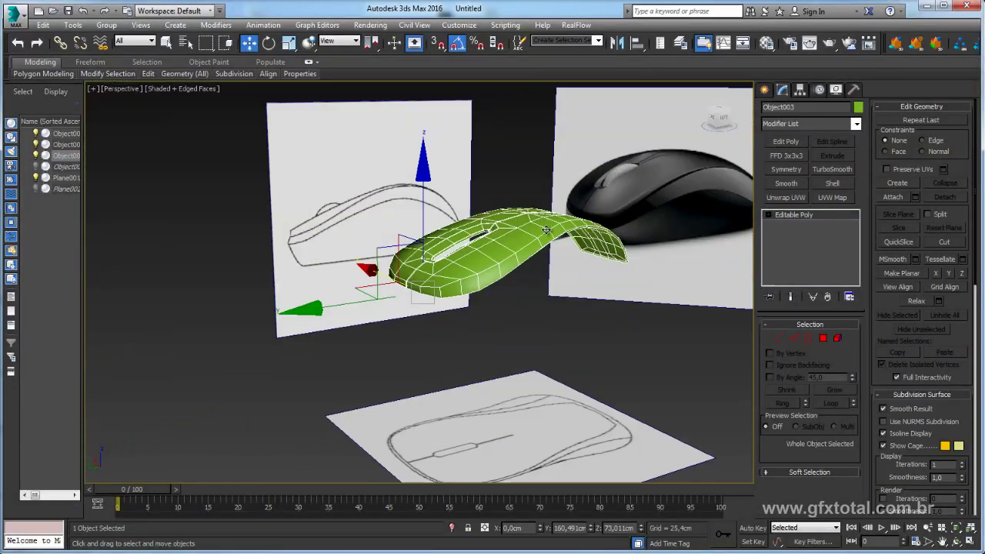
Unhide all objects and select the side body Object004 in Edge mode.
right_click(610, 330)
left_click(640, 273)
scroll(554, 268, "up", 3)
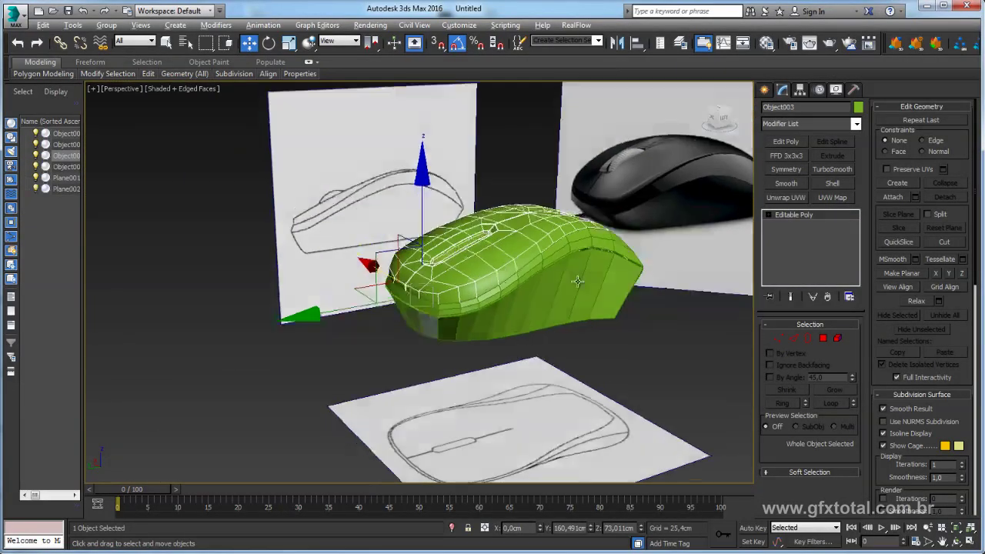
scroll(553, 268, "up", 3)
left_click(532, 248)
scroll(534, 250, "up", 2)
scroll(562, 265, "up", 2)
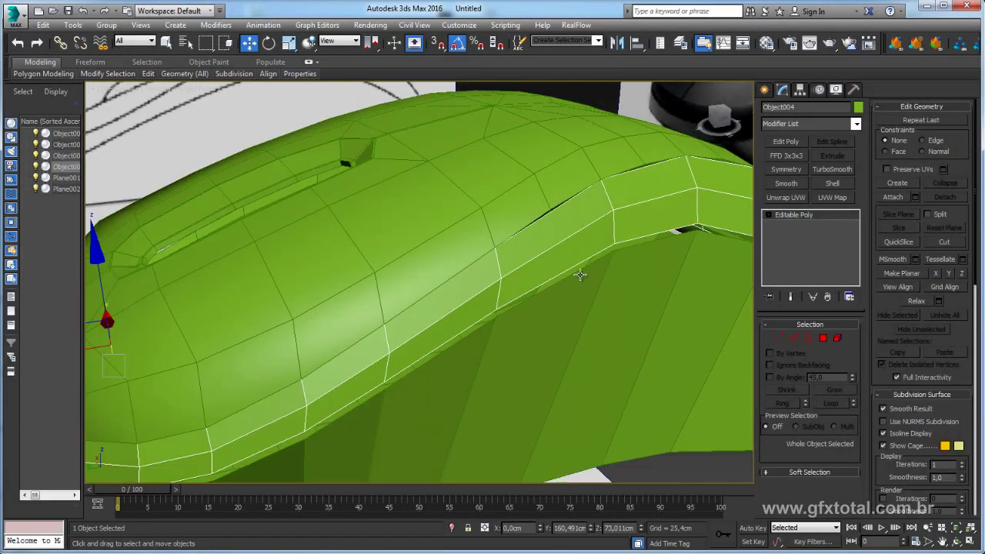
scroll(585, 271, "up", 2)
scroll(608, 284, "up", 2)
scroll(622, 298, "down", 4)
scroll(622, 298, "up", 1)
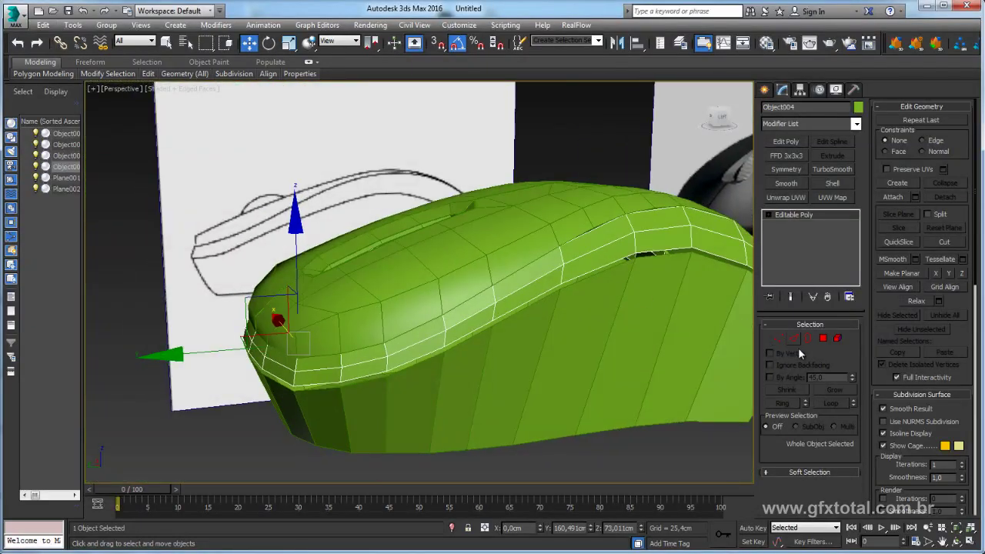
left_click(794, 338)
Select the side band's edge ring and try connecting a new loop, then cancel it.
double_click(559, 261)
scroll(558, 250, "up", 2)
left_click(558, 262)
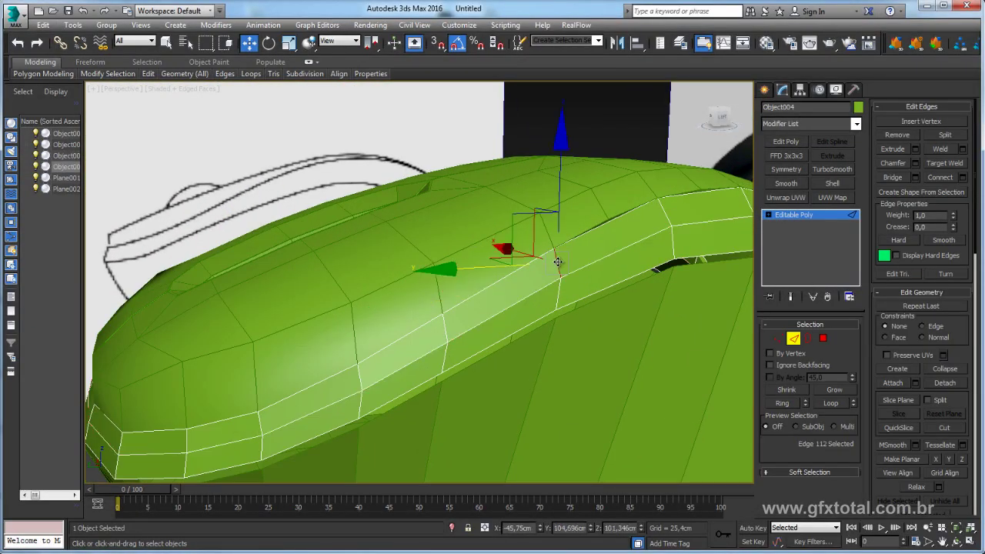
left_click(799, 403)
left_click(962, 178)
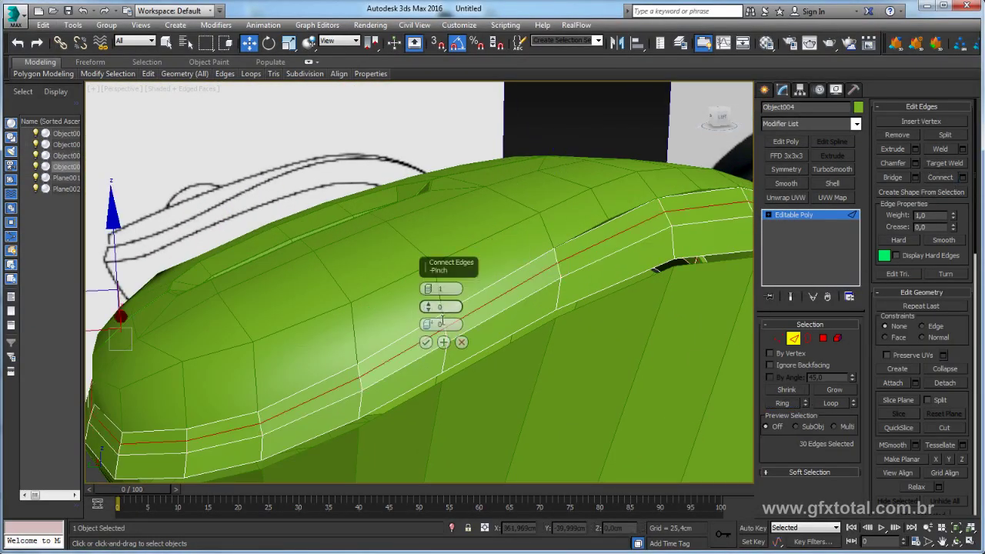
left_click_drag(429, 324, 479, 500)
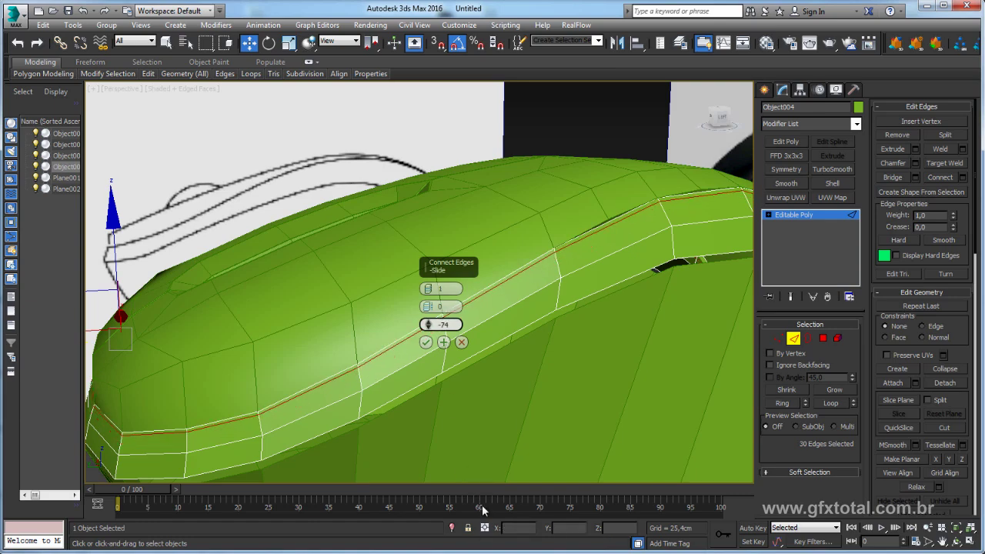
middle_click_drag(669, 227, 381, 305, "alt")
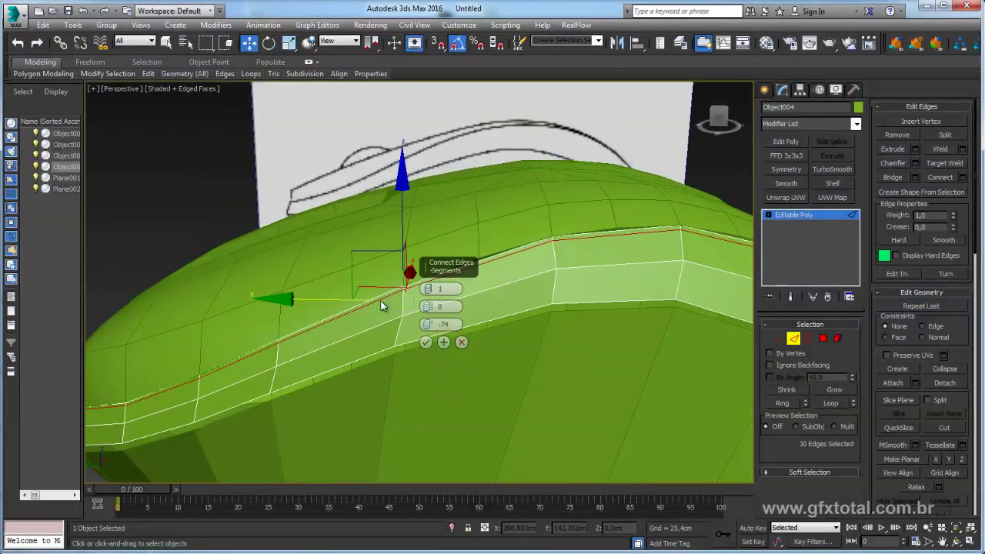
mouse_move(554, 240)
middle_mouse_down("alt")
mouse_move(639, 246)
mouse_move(512, 238)
middle_mouse_up("alt")
mouse_move(610, 326)
middle_mouse_down("alt")
mouse_move(526, 317)
mouse_move(492, 376)
mouse_move(527, 359)
middle_mouse_up("alt")
left_click(461, 342)
mouse_move(461, 343)
middle_mouse_down("alt")
mouse_move(545, 294)
mouse_move(717, 319)
mouse_move(524, 295)
mouse_move(495, 303)
middle_mouse_up("alt")
scroll(494, 296, "down", 5)
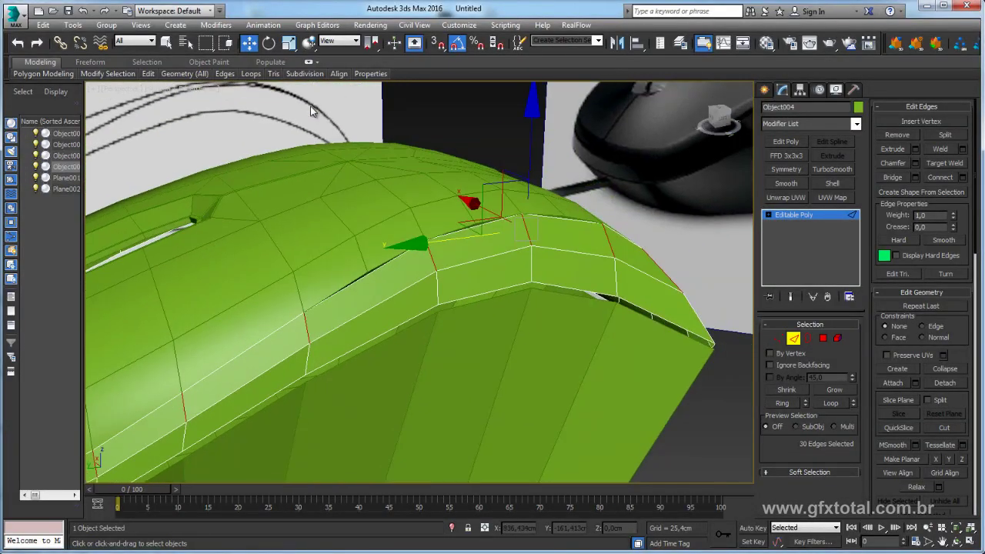
Expand the full polygon modeling ribbon and turn off Swift Loop on the strip.
left_click(310, 62)
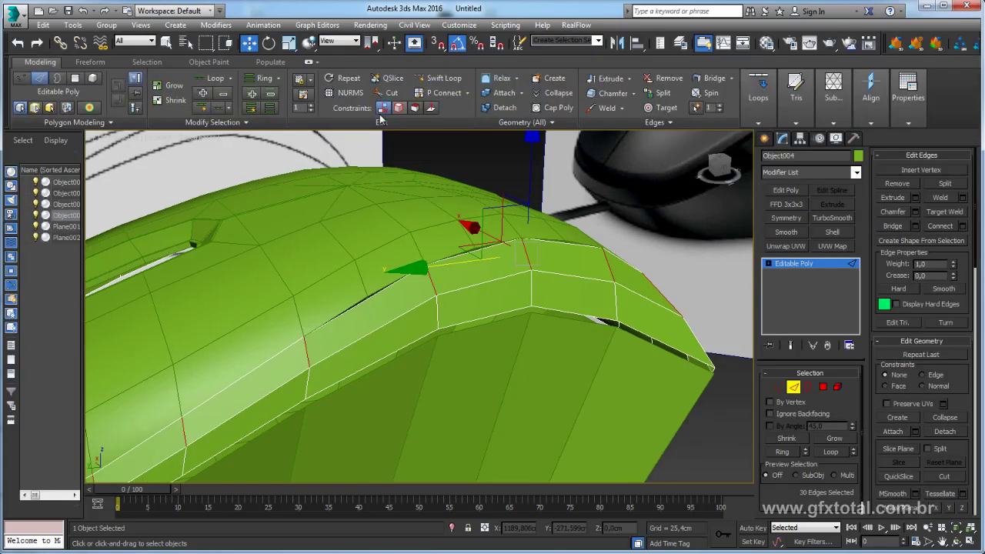
scroll(380, 167, "up", 2)
scroll(388, 164, "up", 2)
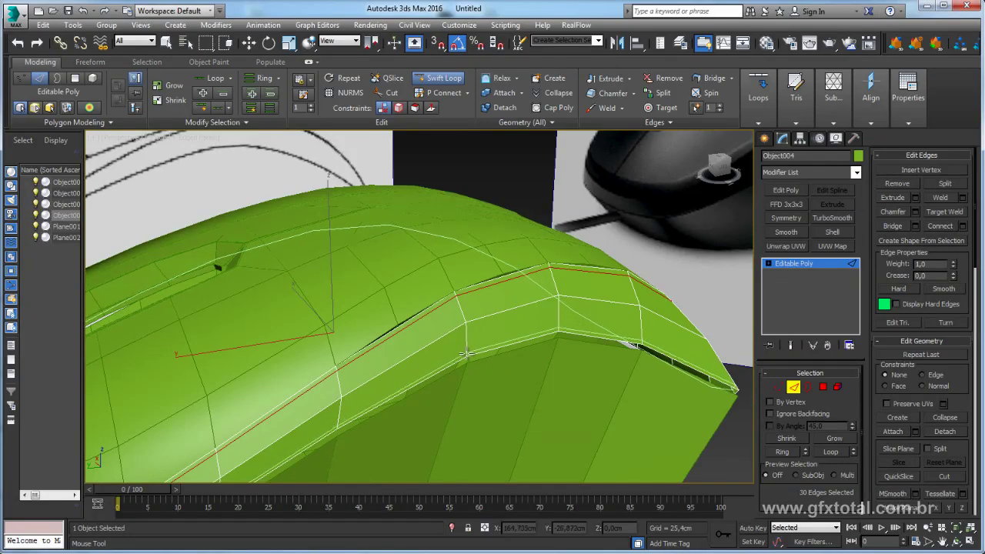
key("w")
scroll(465, 354, "down", 3)
Add a TurboSmooth modifier to the seam strip and deselect it to view the band.
mouse_move(465, 354)
middle_mouse_down("alt")
mouse_move(557, 286)
mouse_move(587, 314)
middle_mouse_up("alt")
left_click(794, 263)
left_click(832, 218)
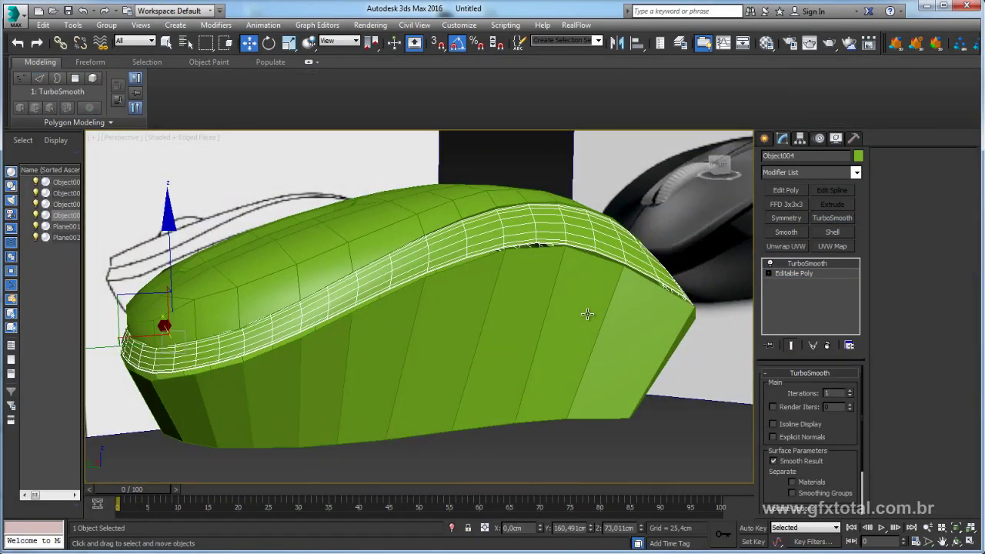
left_click(683, 467)
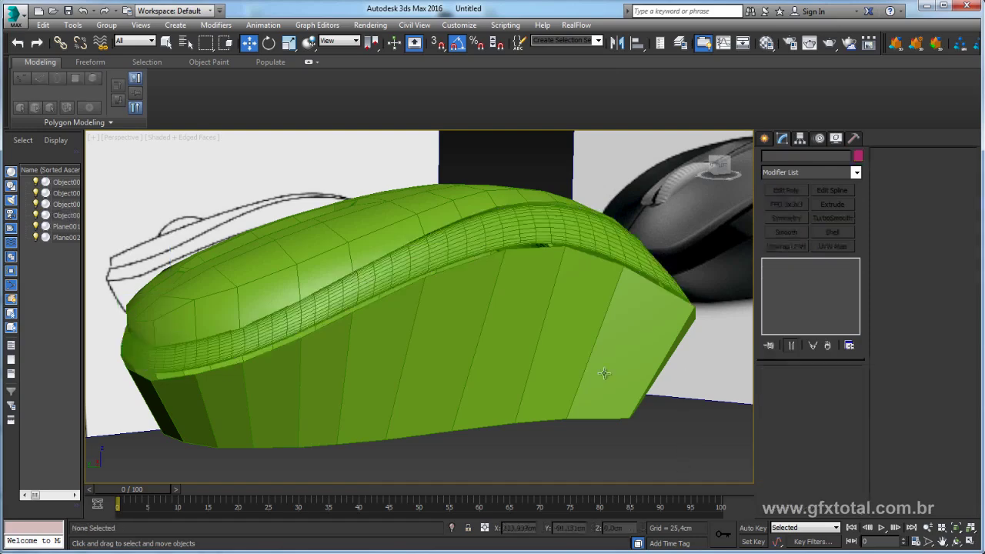
mouse_move(607, 374)
middle_mouse_down("alt")
mouse_move(620, 387)
mouse_move(573, 350)
middle_mouse_up("alt")
Select the ring of vertical edges around the green side body (Plane002).
left_click(573, 350)
scroll(584, 350, "up", 3)
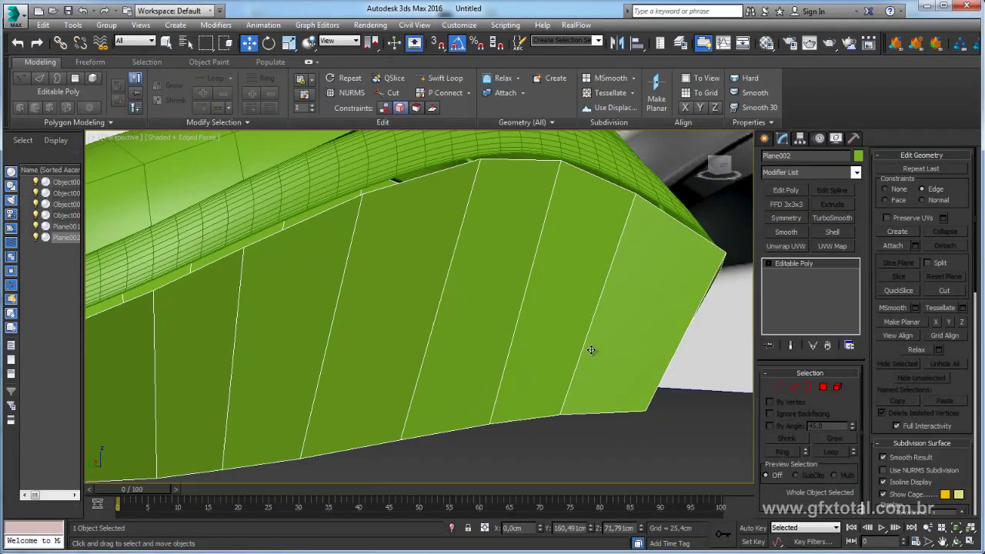
left_click(794, 388)
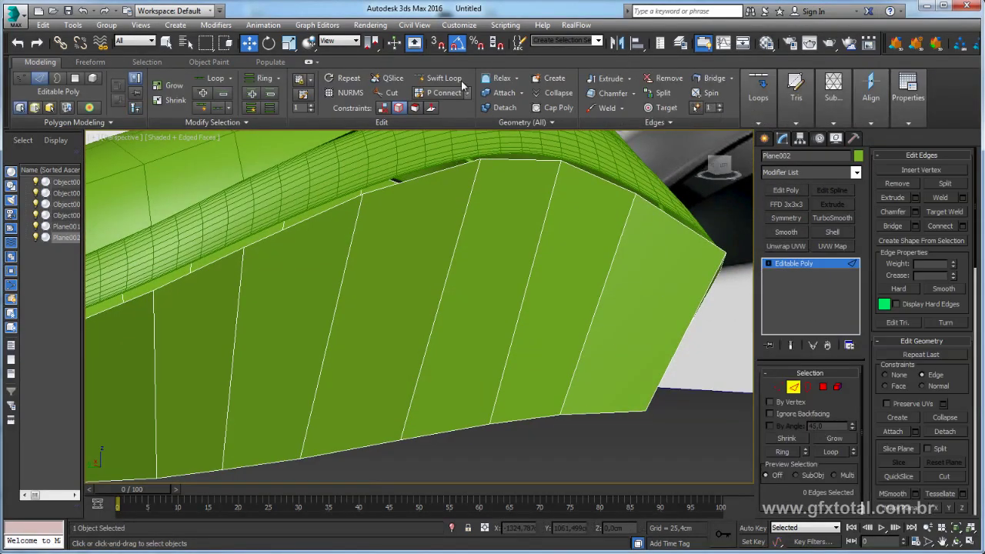
left_click(595, 315)
scroll(618, 305, "down", 4)
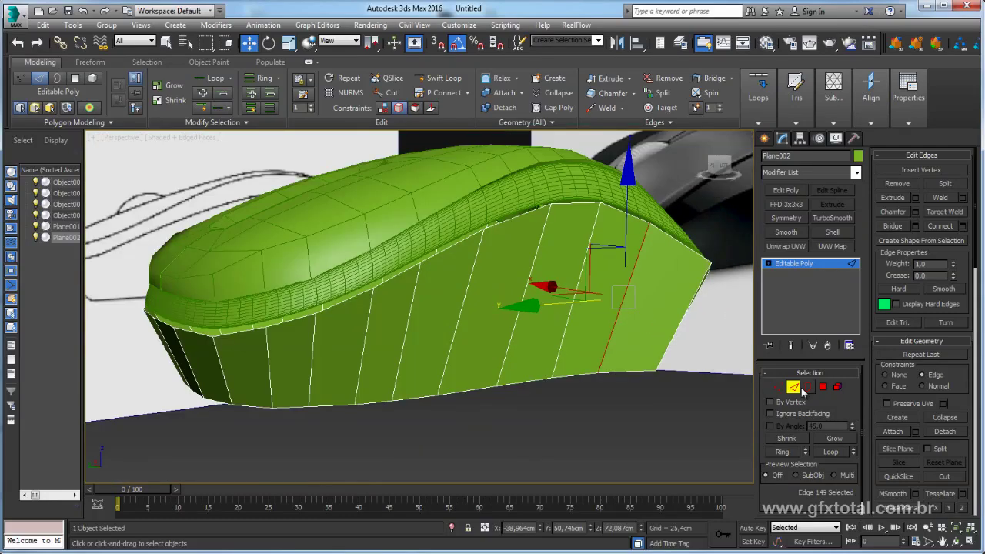
left_click(782, 451)
middle_click_drag(698, 311, 746, 307, "alt")
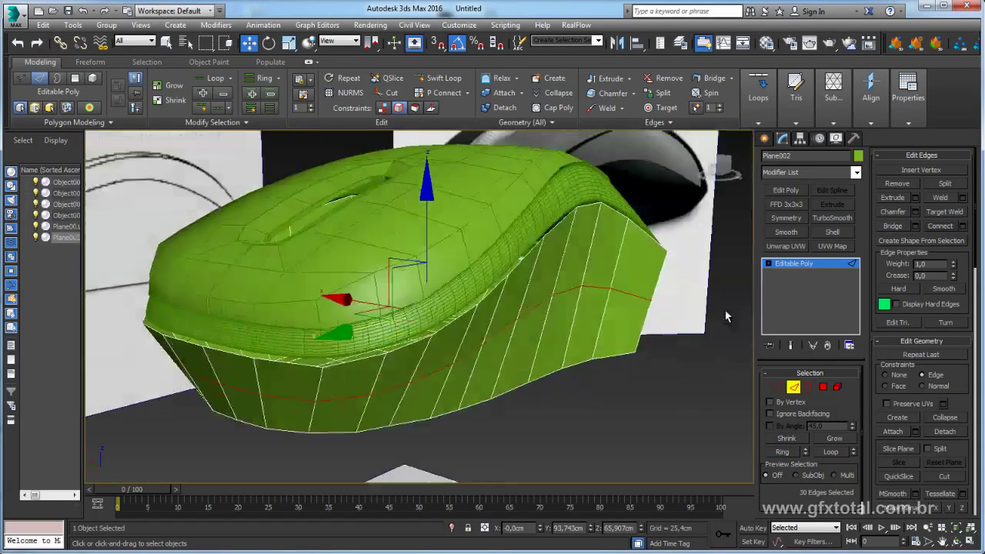
Scale the edge ring to X 95 and Y 104, then nudge it slightly downward.
key("e")
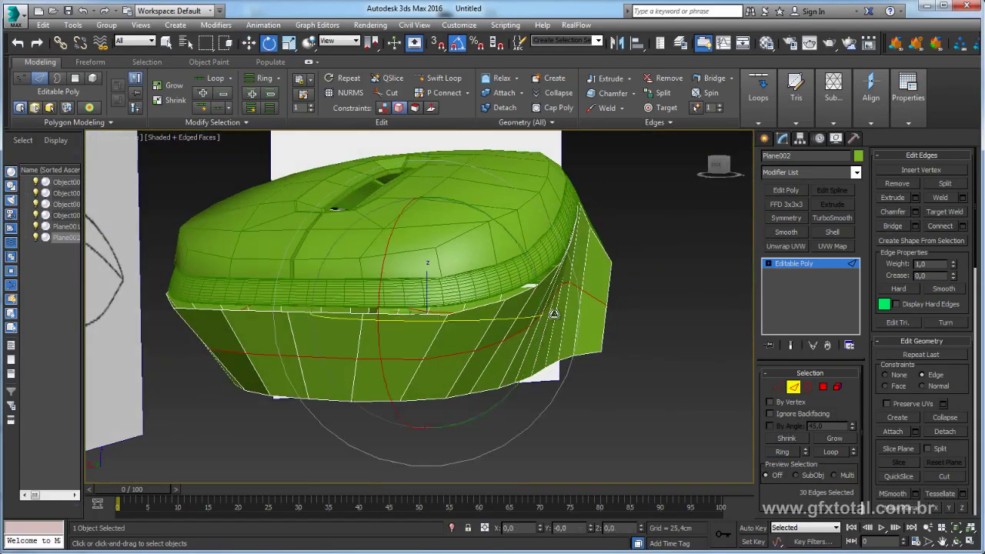
key("r")
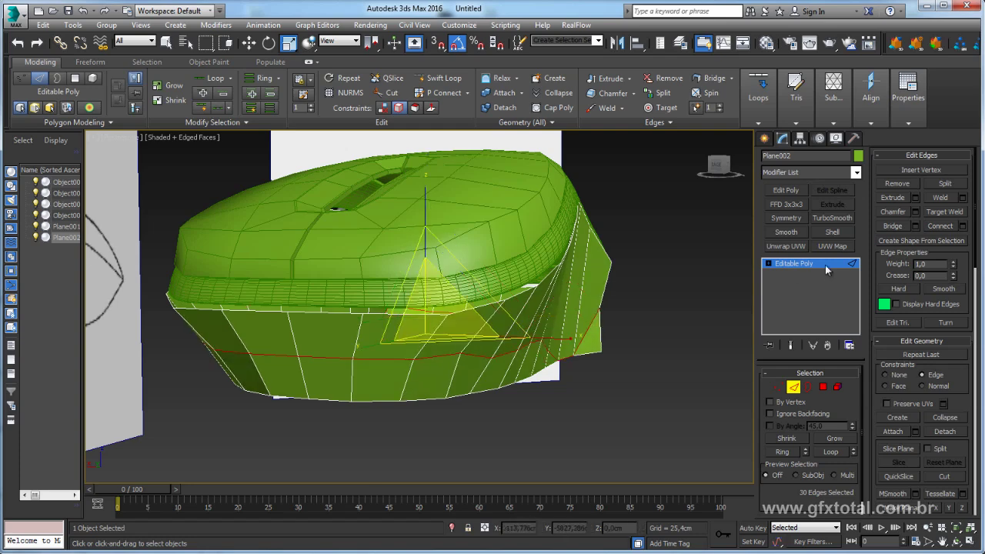
left_click_drag(591, 330, 570, 316)
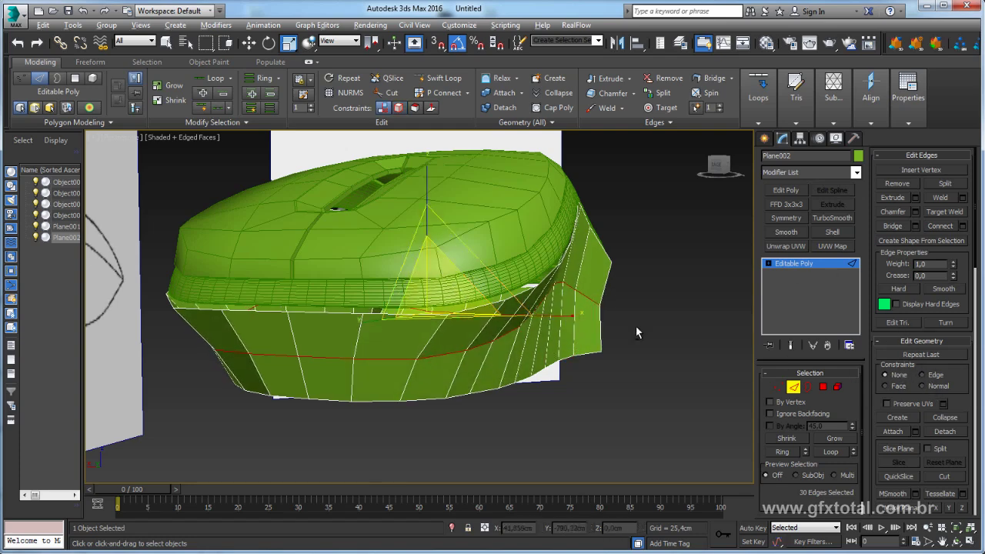
mouse_move(636, 327)
middle_mouse_down("alt")
mouse_move(491, 359)
mouse_move(643, 362)
middle_mouse_up("alt")
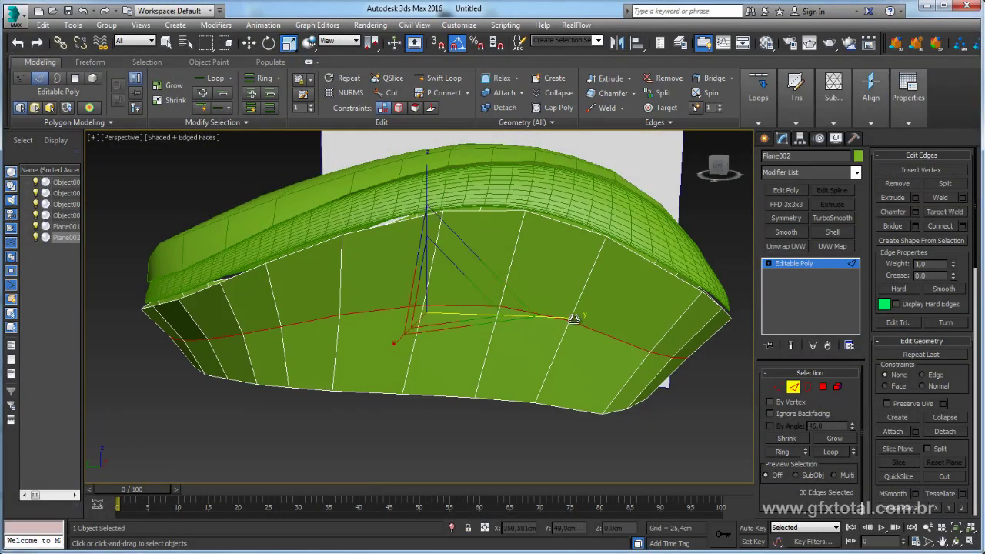
left_click_drag(574, 318, 578, 319)
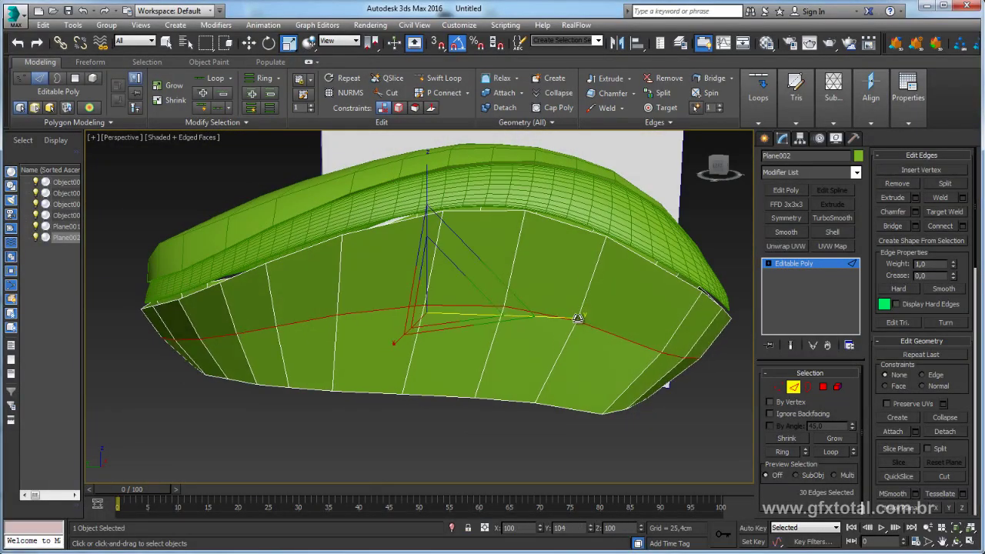
key("w")
left_click_drag(395, 266, 391, 269)
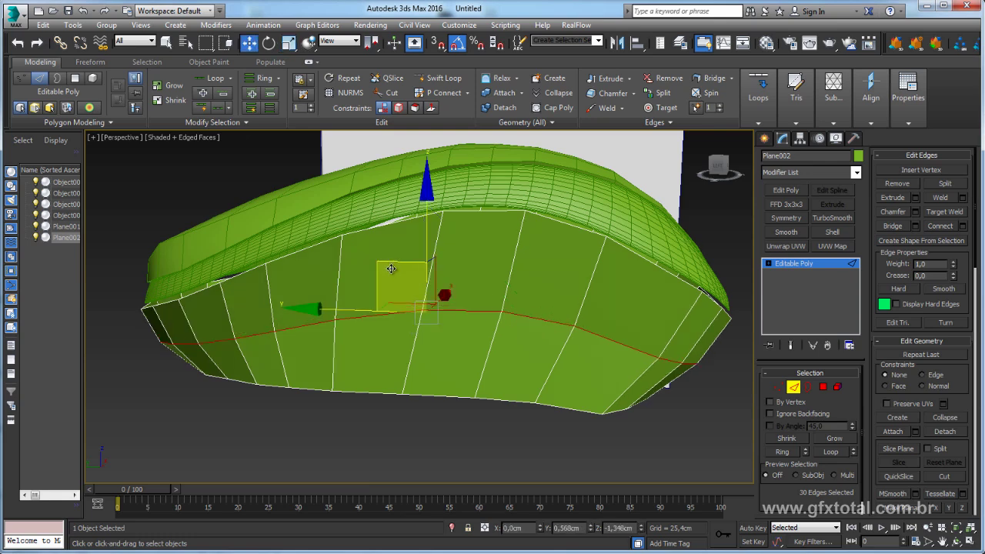
middle_click_drag(391, 268, 794, 267, "alt")
Insert a horizontal supporting edge loop across the lower side body with Swift Loop.
left_click(801, 264)
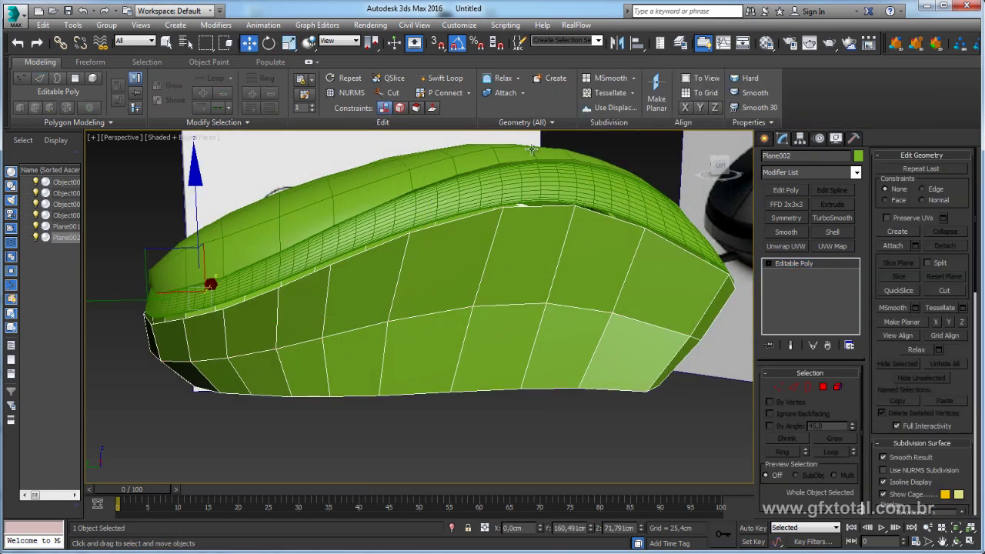
left_click(452, 80)
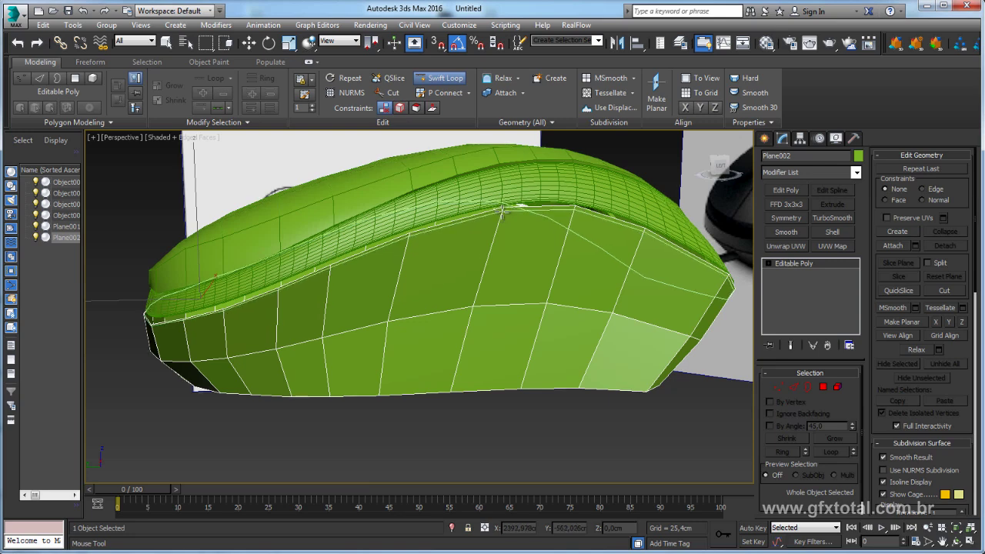
left_click(462, 333)
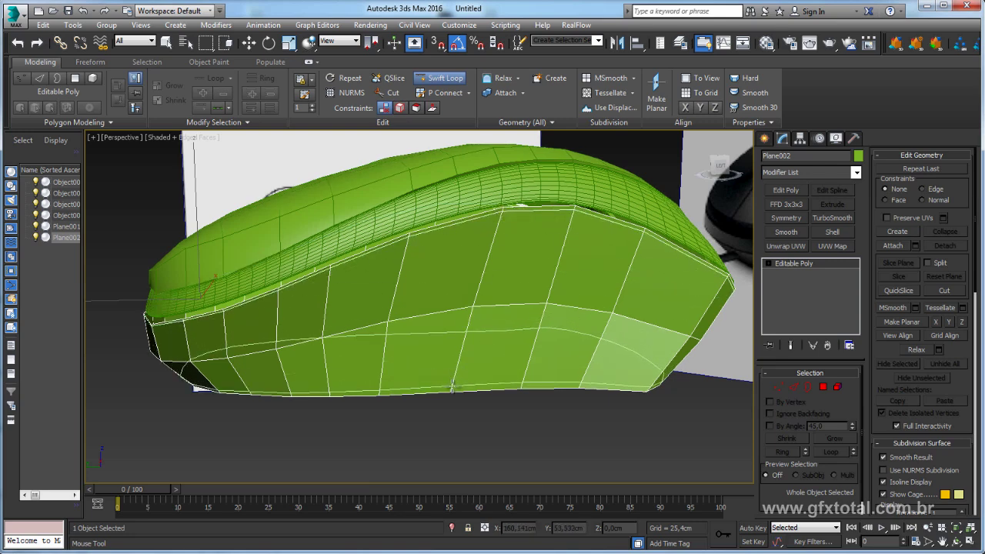
key("w")
middle_click_drag(514, 326, 899, 243, "alt")
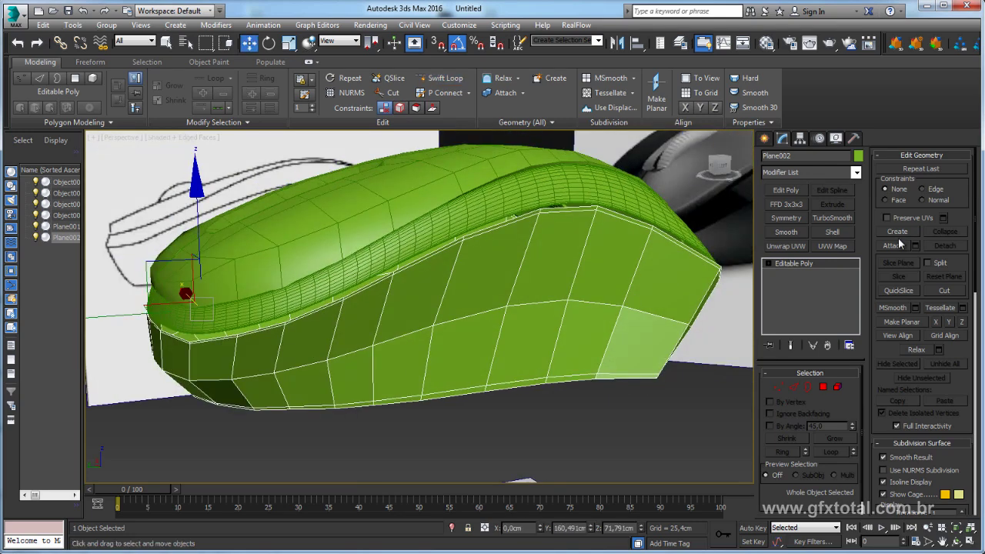
Apply TurboSmooth to the side body with Iterations set to 2.
left_click(834, 218)
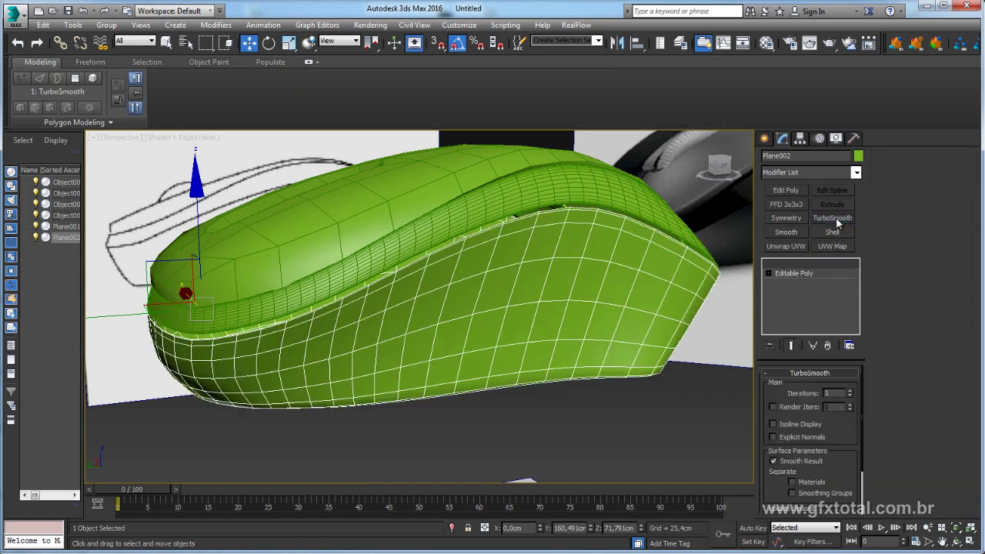
left_click(851, 391)
middle_click_drag(462, 346, 622, 417, "alt")
left_click(621, 417)
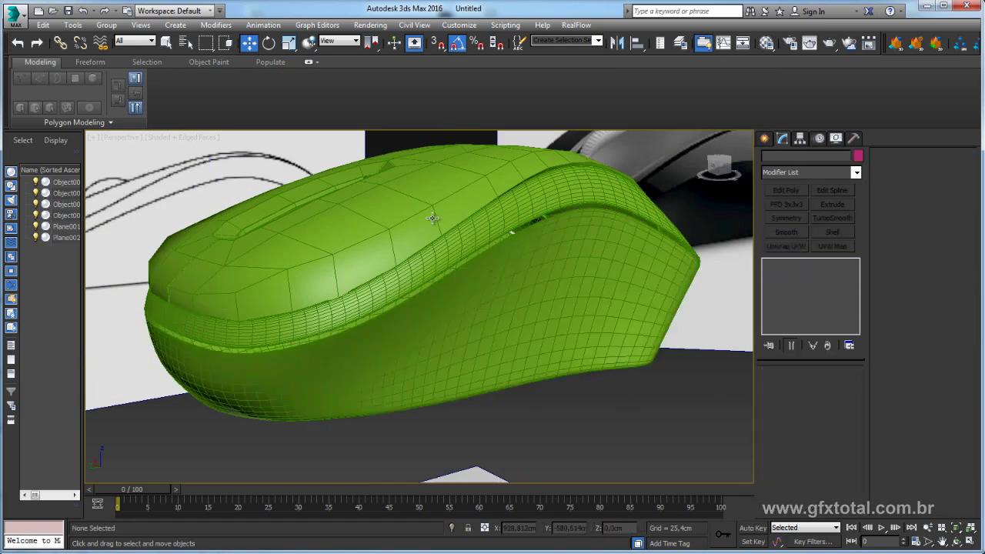
Select the seam strip and drop to its unsmoothed base mesh.
left_click(498, 231)
scroll(535, 249, "up", 4)
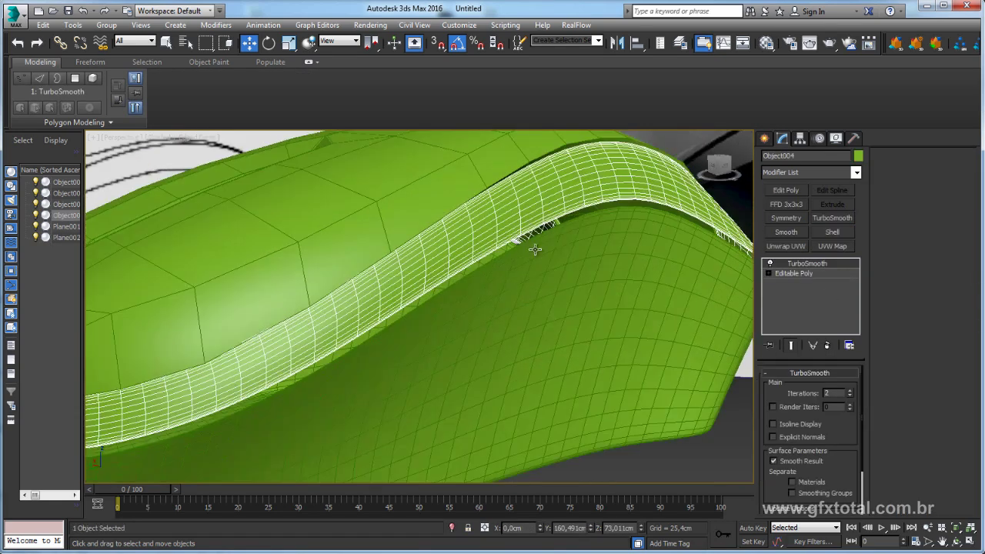
left_click(792, 273)
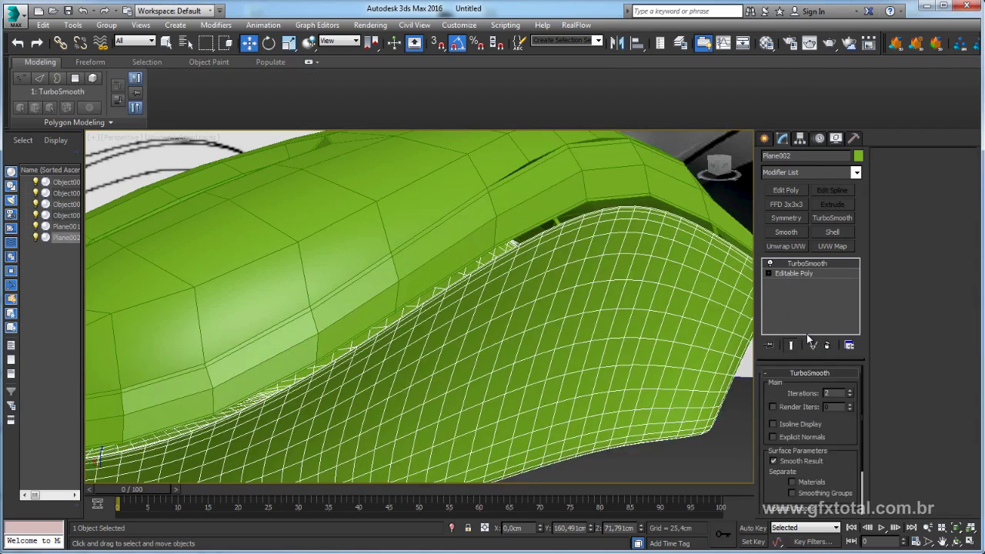
Delete the TurboSmooth modifier from the side body.
left_click(827, 345)
middle_click_drag(578, 254, 967, 231, "alt")
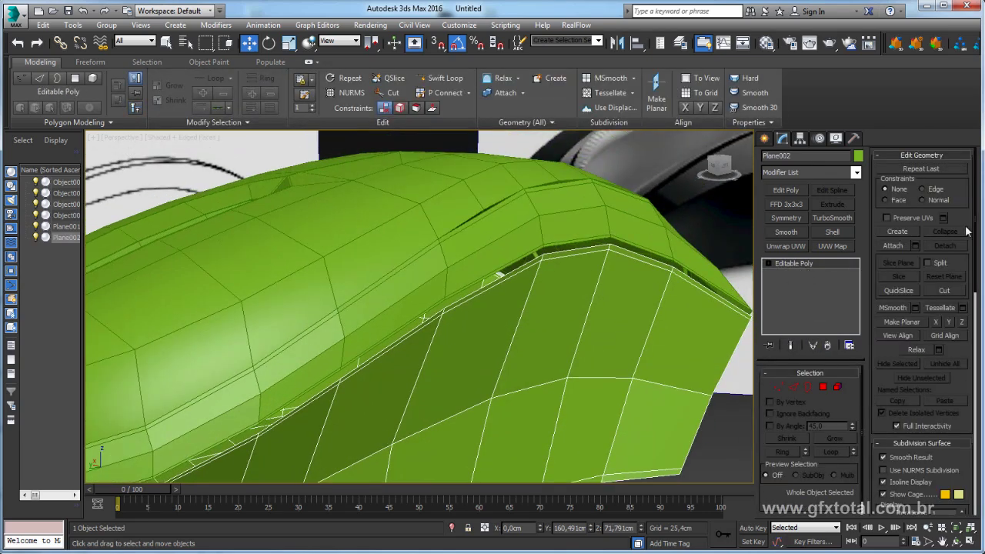
middle_click_drag(714, 232, 637, 262, "alt")
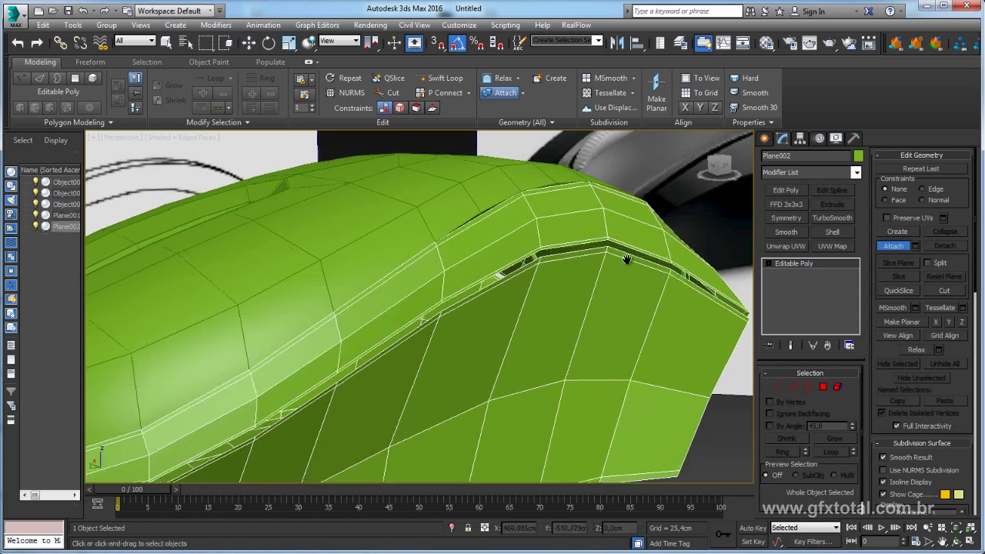
Select both open border loops along the seam and bridge them to close the gap.
left_click(806, 387)
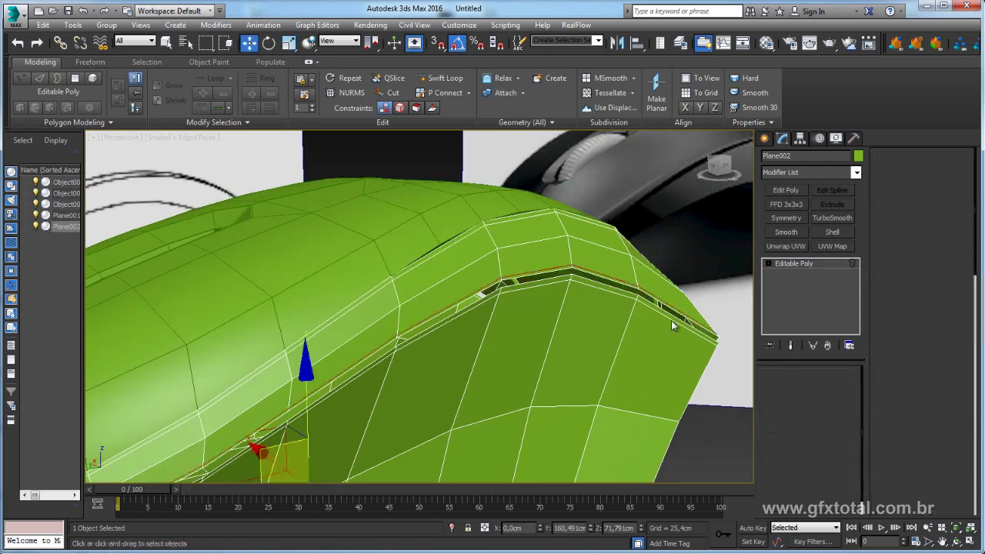
left_click(616, 285)
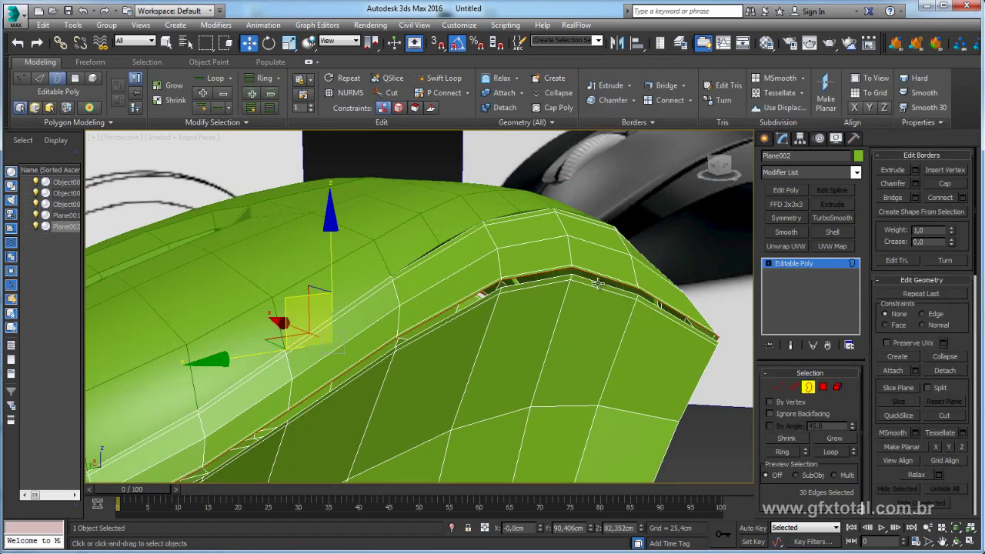
left_click(598, 283, "ctrl")
scroll(538, 262, "up", 3)
scroll(605, 264, "down", 5)
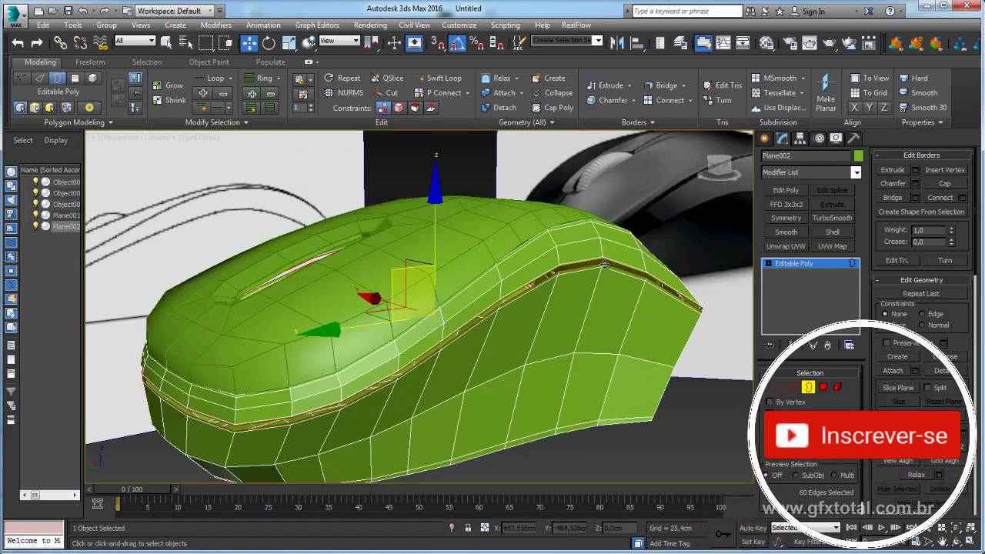
mouse_move(605, 264)
middle_mouse_down("alt")
mouse_move(540, 313)
mouse_move(589, 297)
mouse_move(592, 280)
middle_mouse_up("alt")
scroll(591, 279, "up", 3)
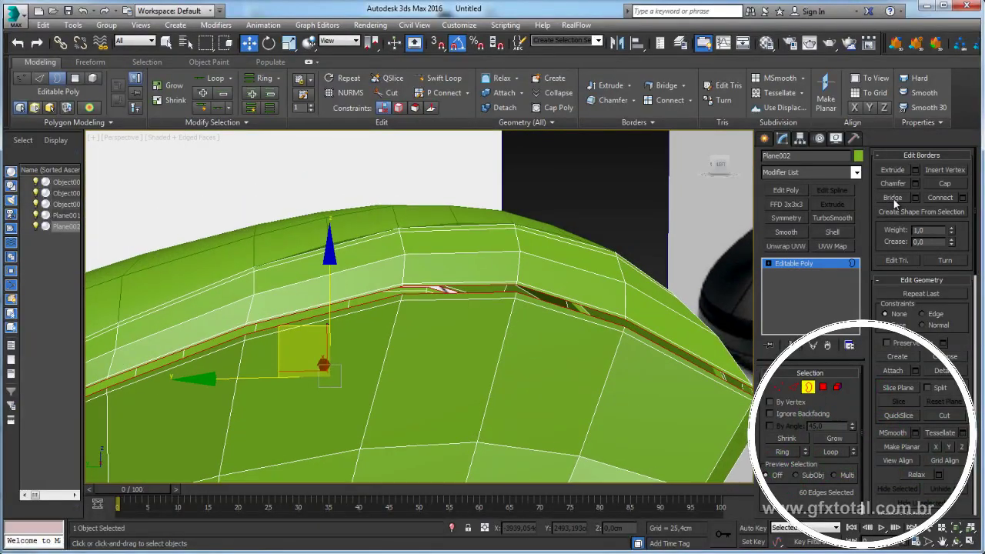
left_click(892, 198)
middle_click_drag(511, 285, 439, 292, "alt")
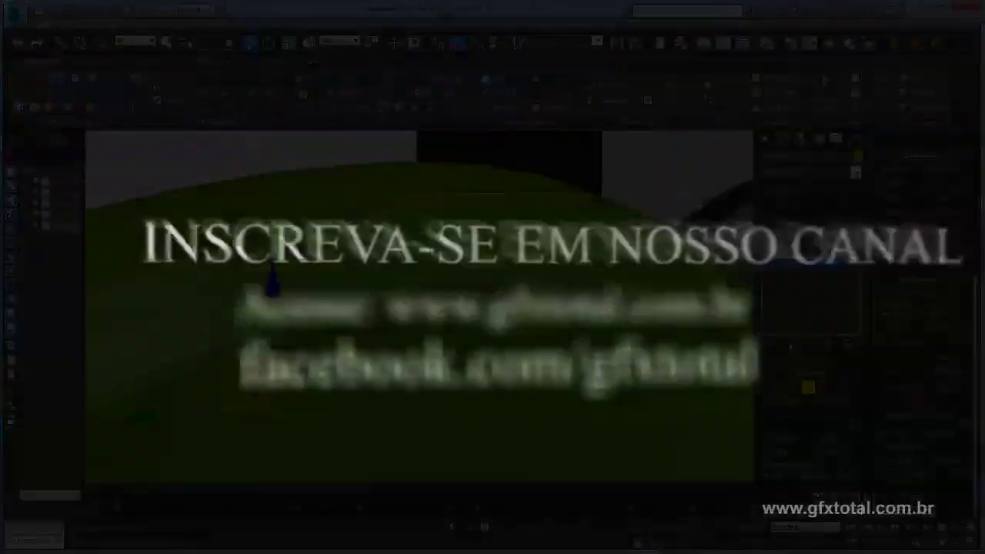